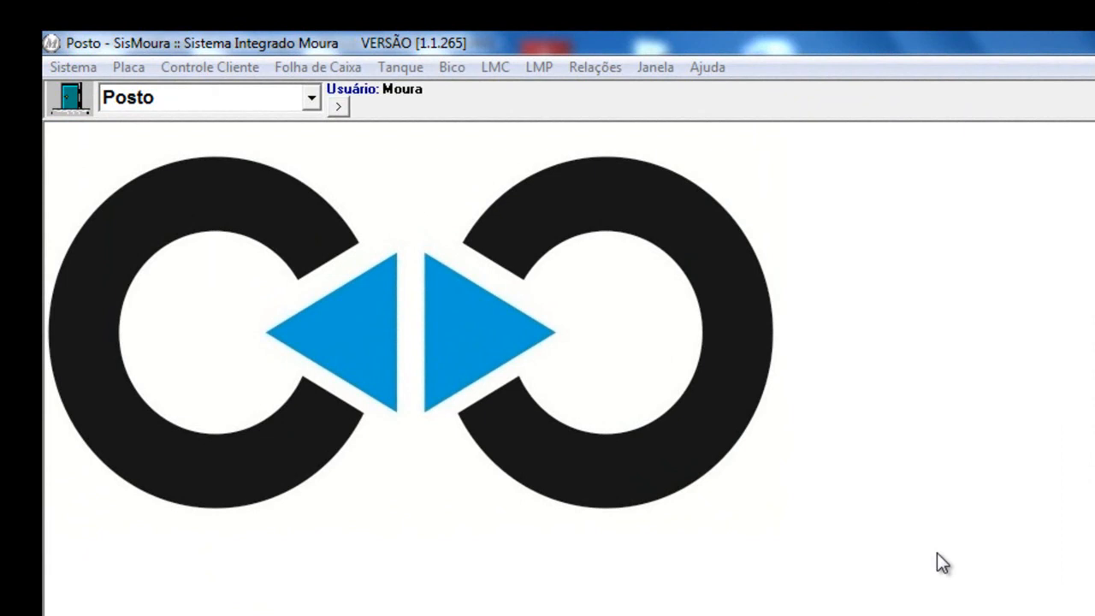
- Open the GASOLINA COMUM product record for editing and save it
left_click(482, 133)
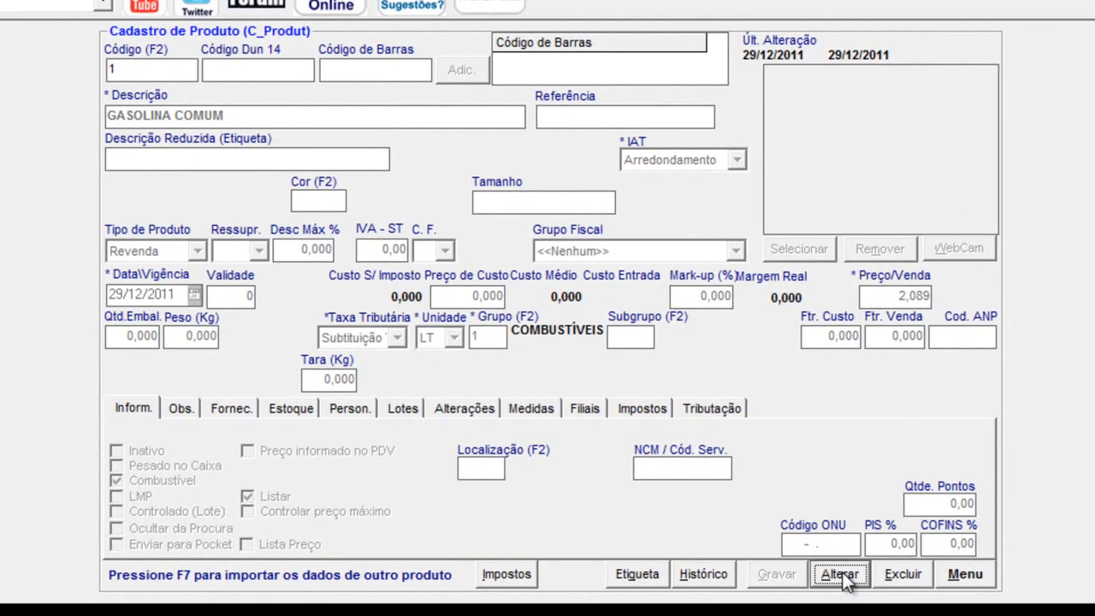
left_click(840, 574)
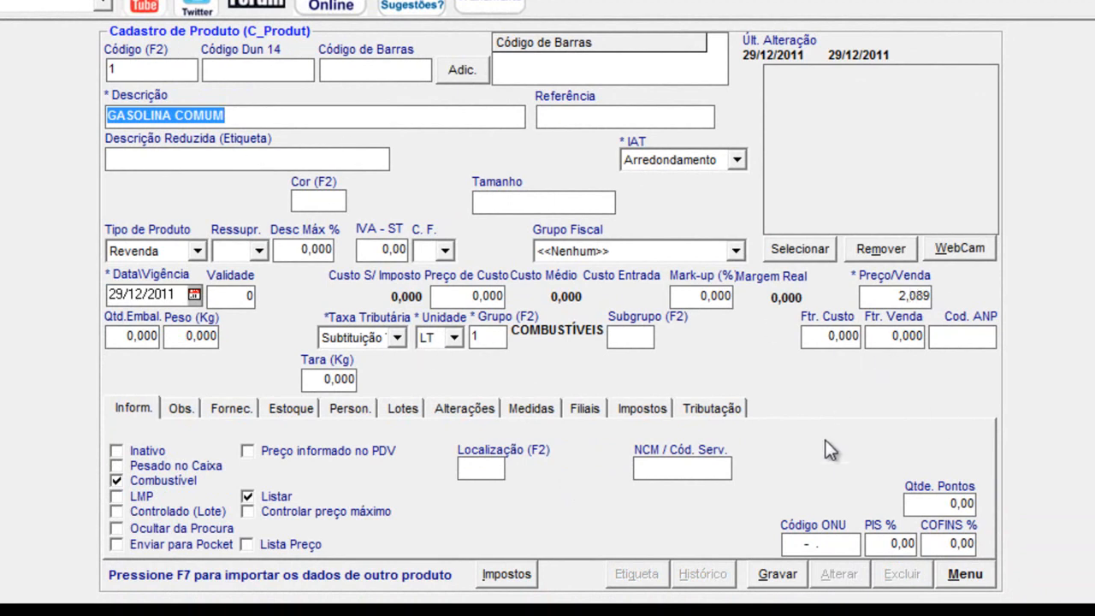
left_click(774, 574)
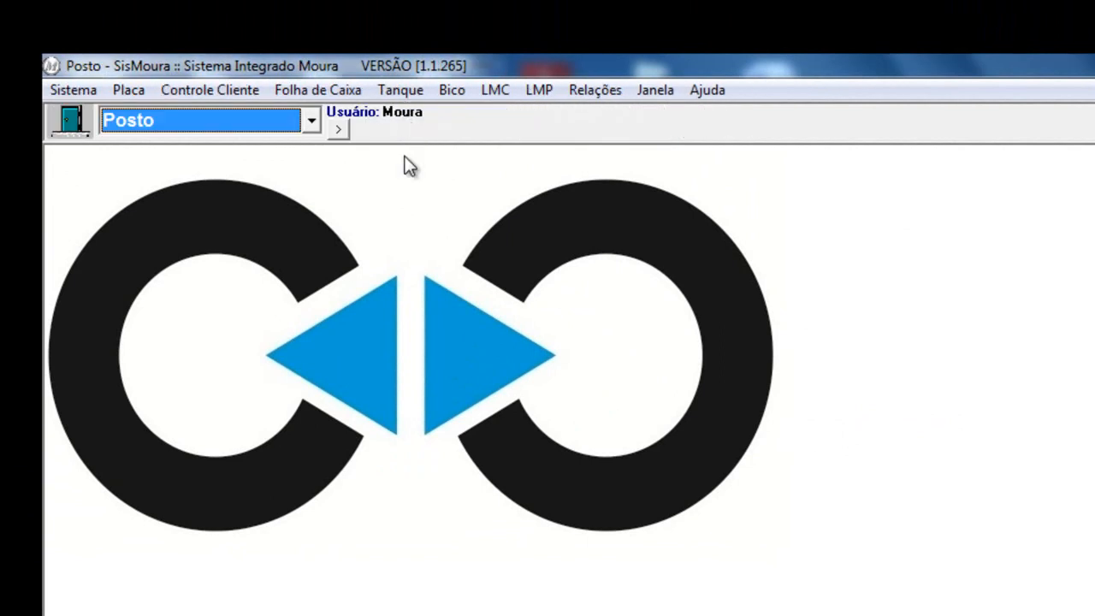
- Examine the fuel tank register and the nozzle register, closing each one after viewing it
left_click(407, 88)
left_click(410, 117)
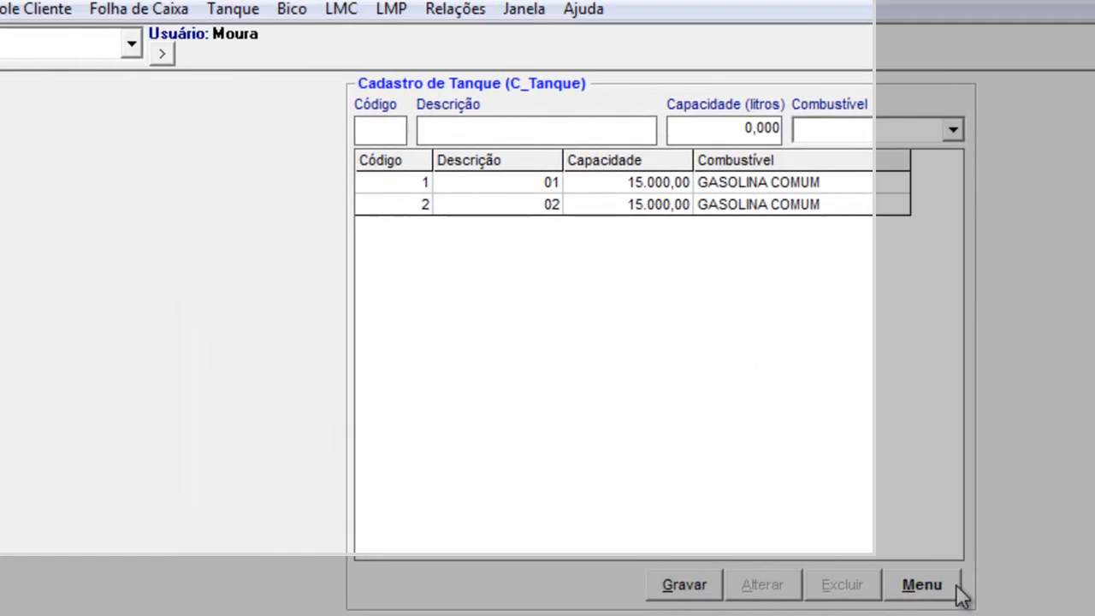
left_click(786, 542)
left_click(513, 74)
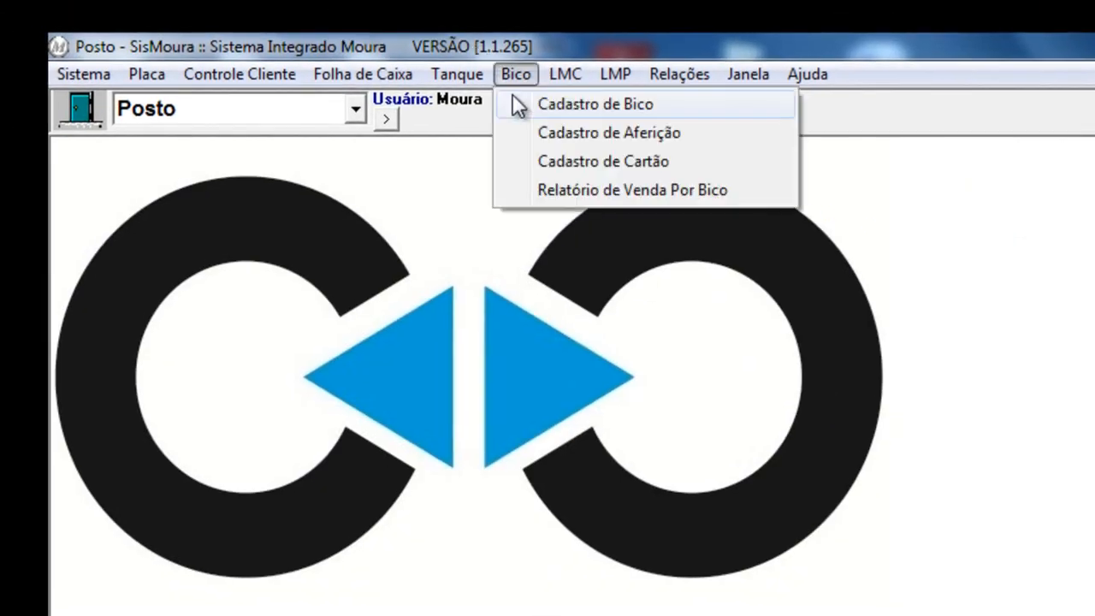
left_click(516, 105)
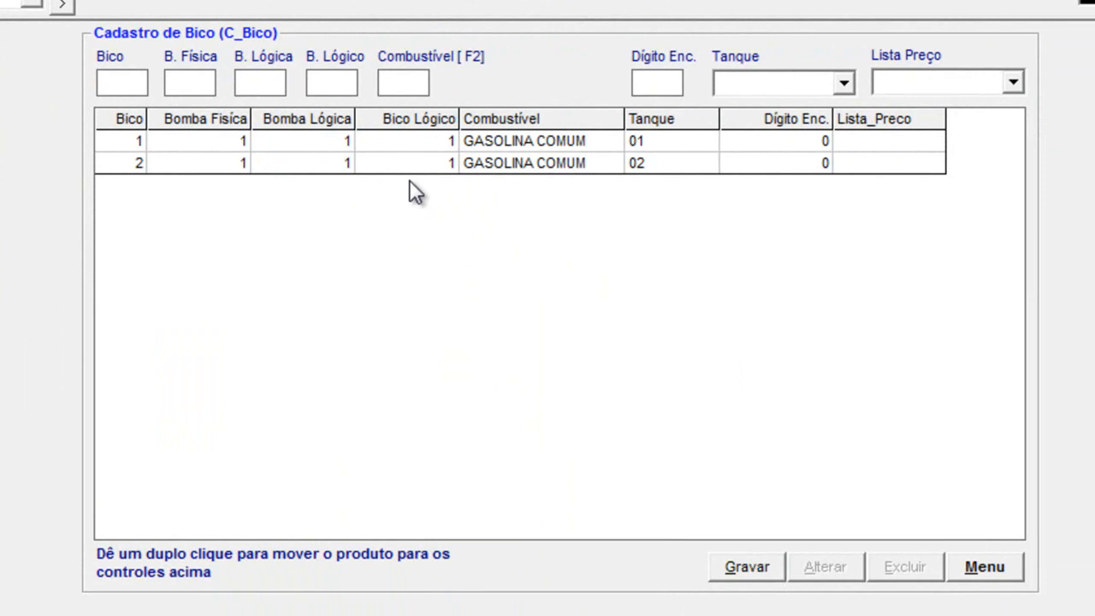
left_click(1023, 565)
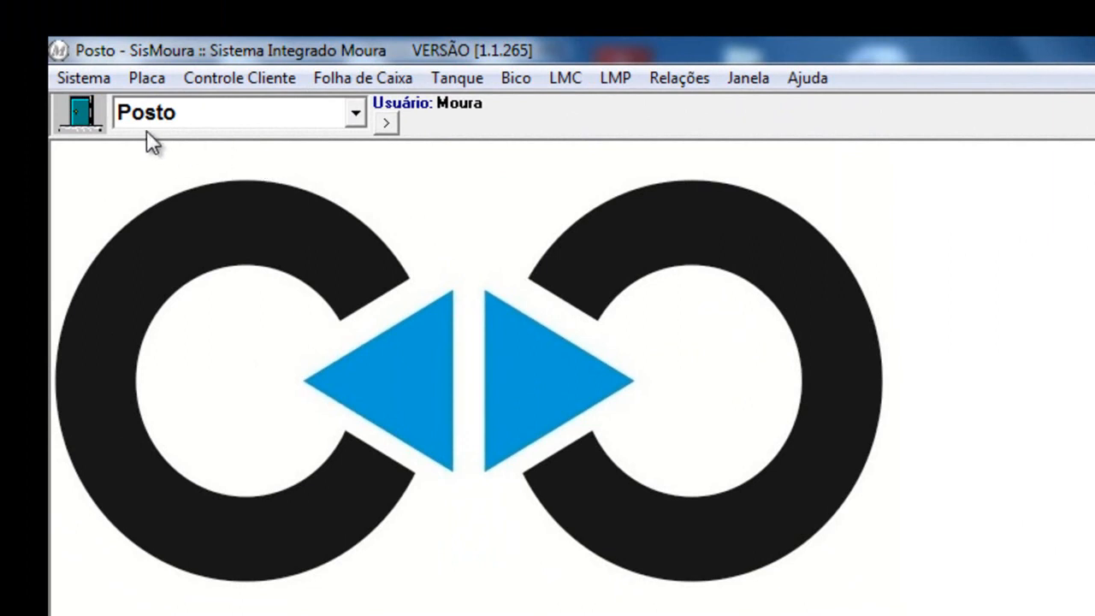
- Set the LMC type to VENDA in the system parameters and confirm
left_click(102, 79)
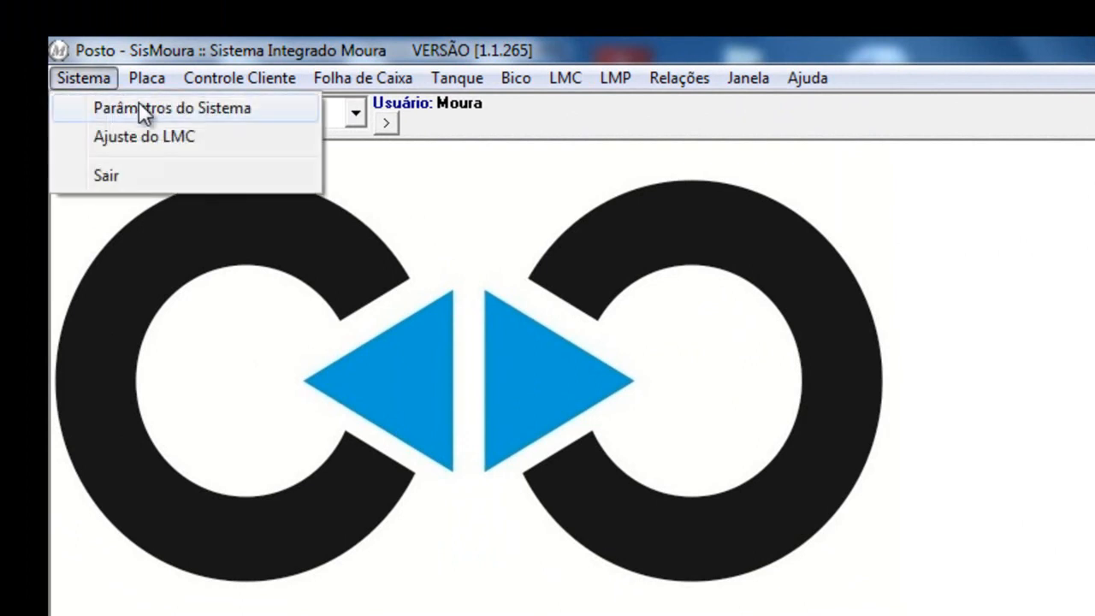
left_click(269, 109)
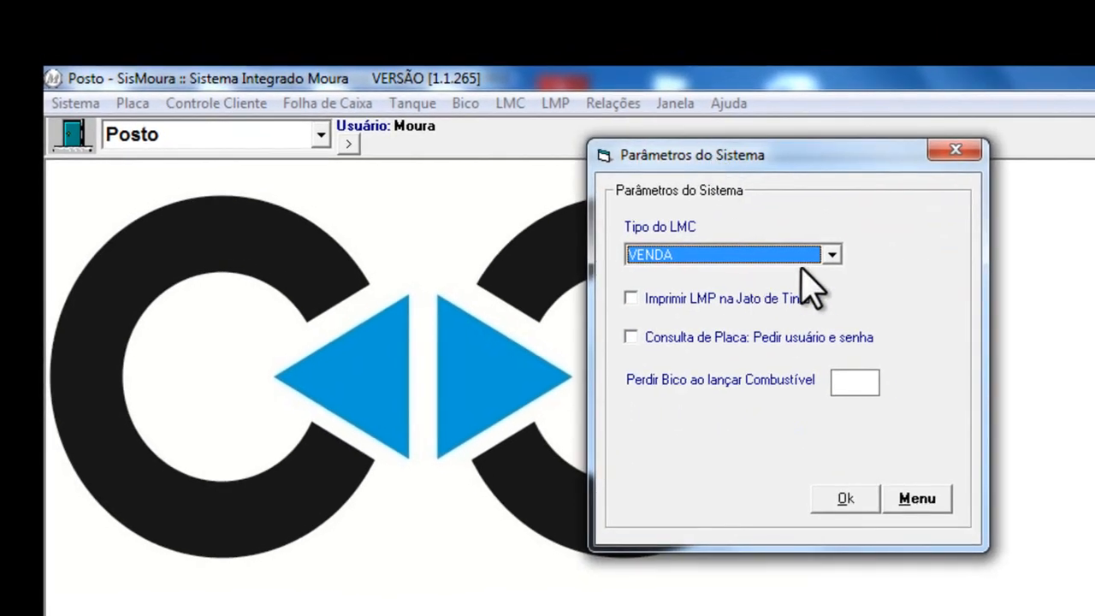
left_click(829, 255)
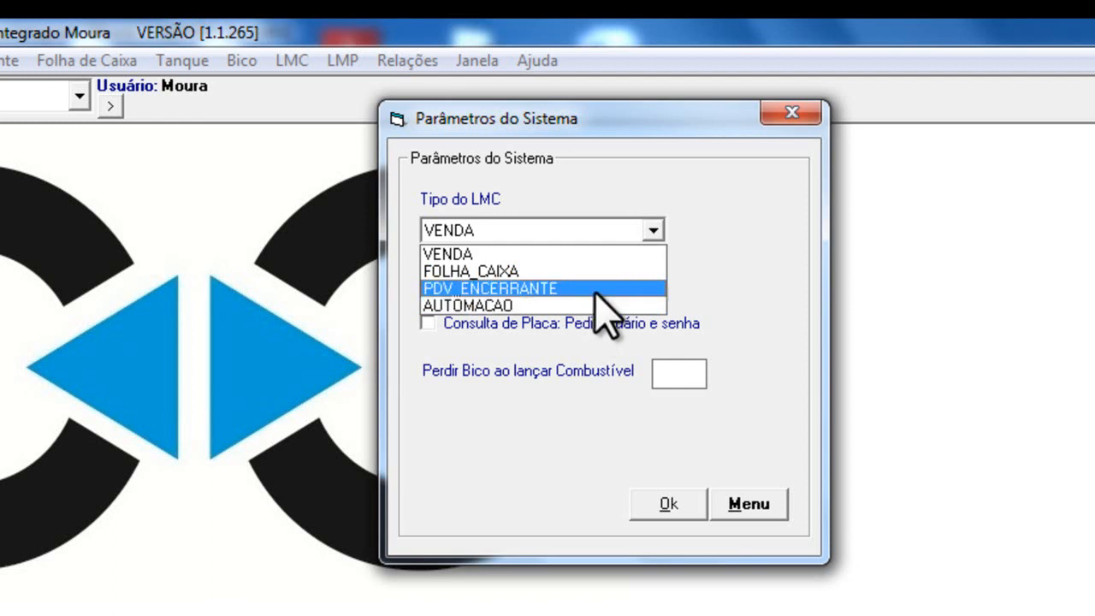
left_click(549, 255)
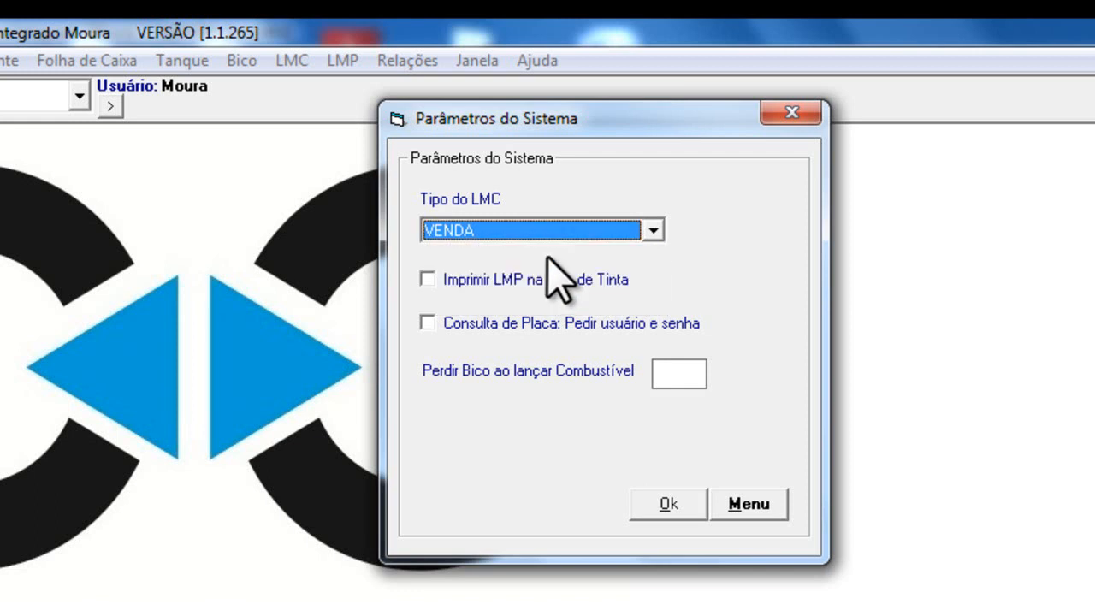
left_click(654, 504)
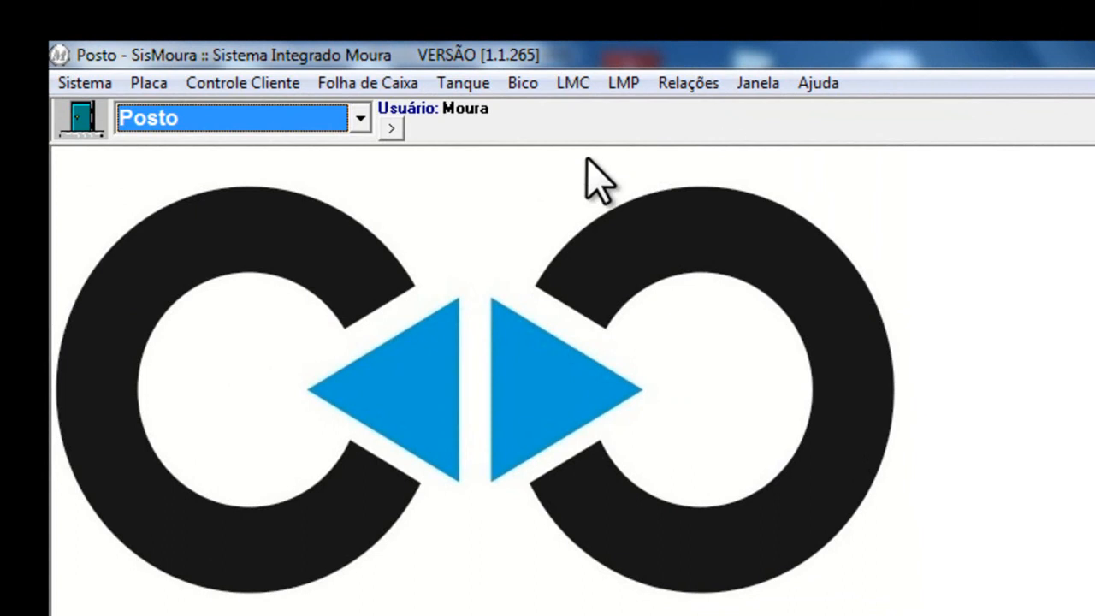
- Start issuing an LMC with sheet number 000001 for product 1, GASOLINA COMUM
left_click(575, 85)
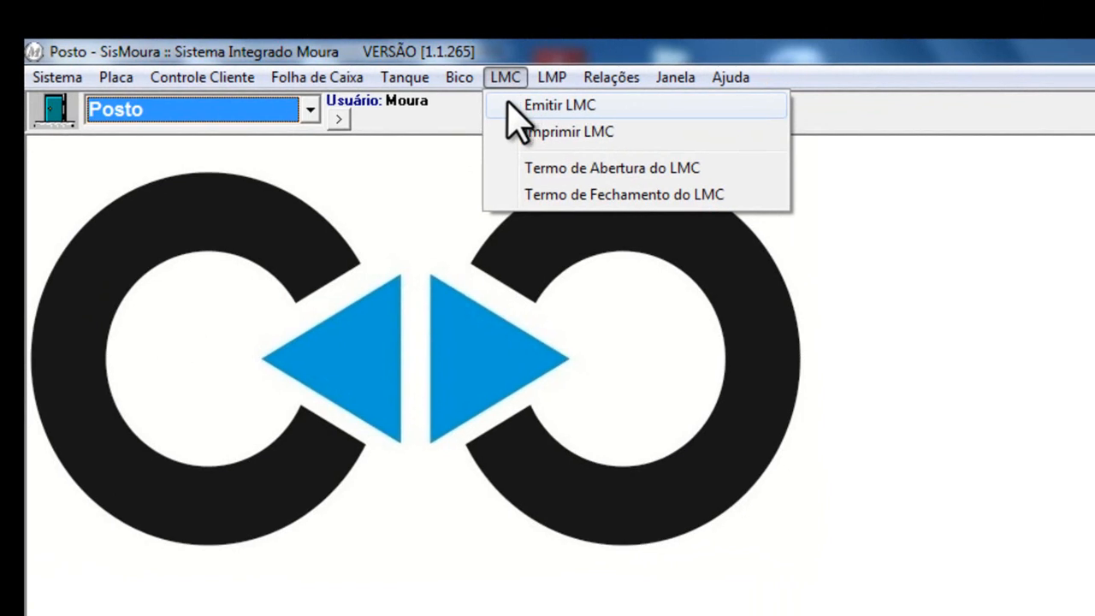
left_click(513, 106)
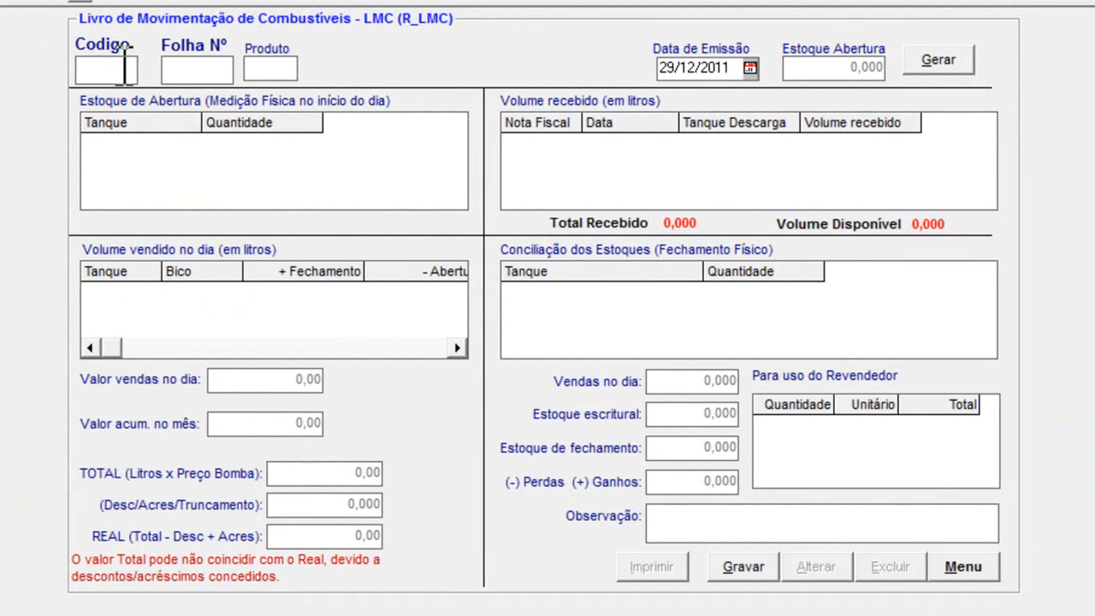
left_click(200, 69)
type("2")
key("Tab")
type("1")
key("Tab")
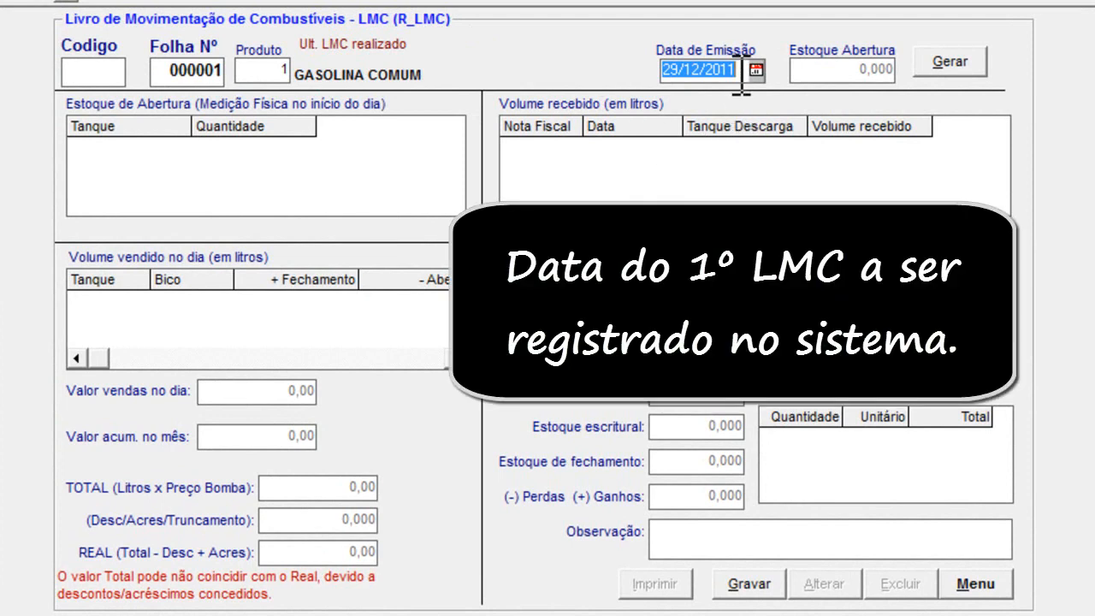
- Set the LMC issue date to 28/12/2011 and generate its data, acknowledging the notice
type("281211")
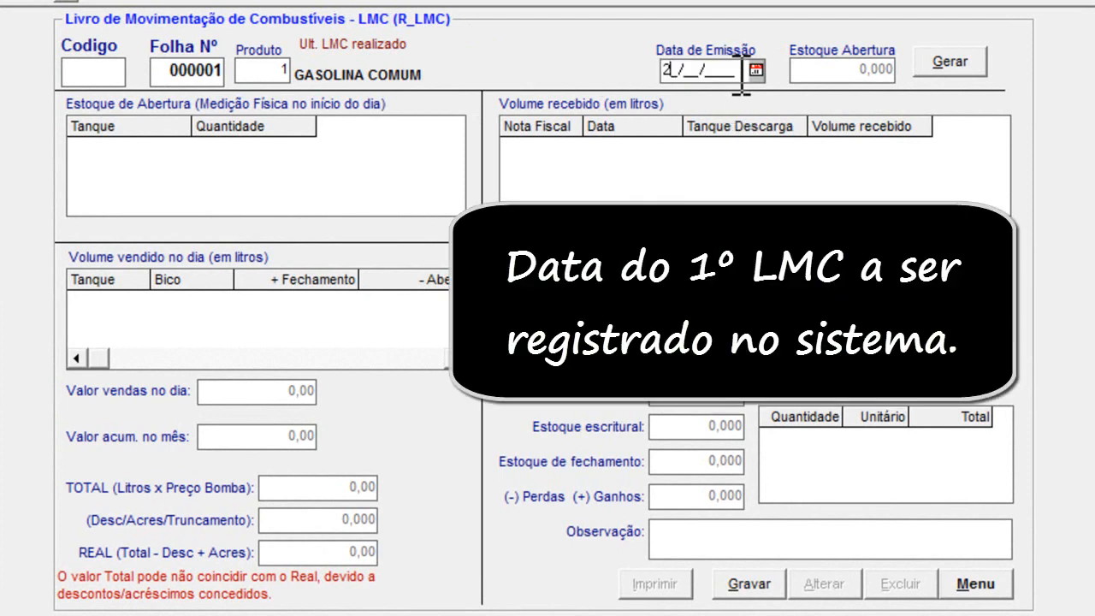
key("Tab")
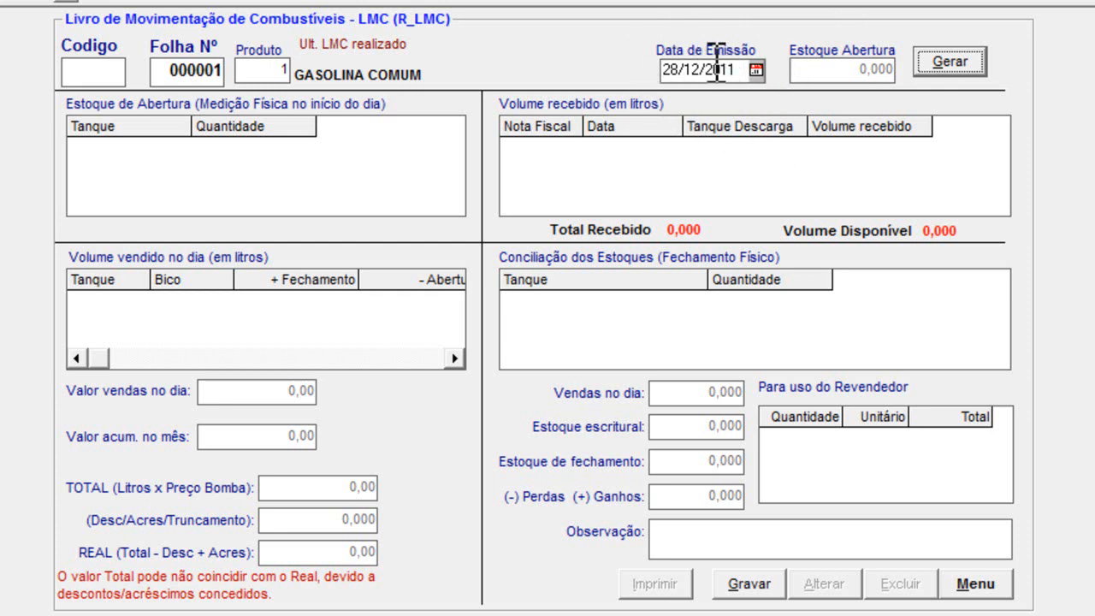
left_click(970, 67)
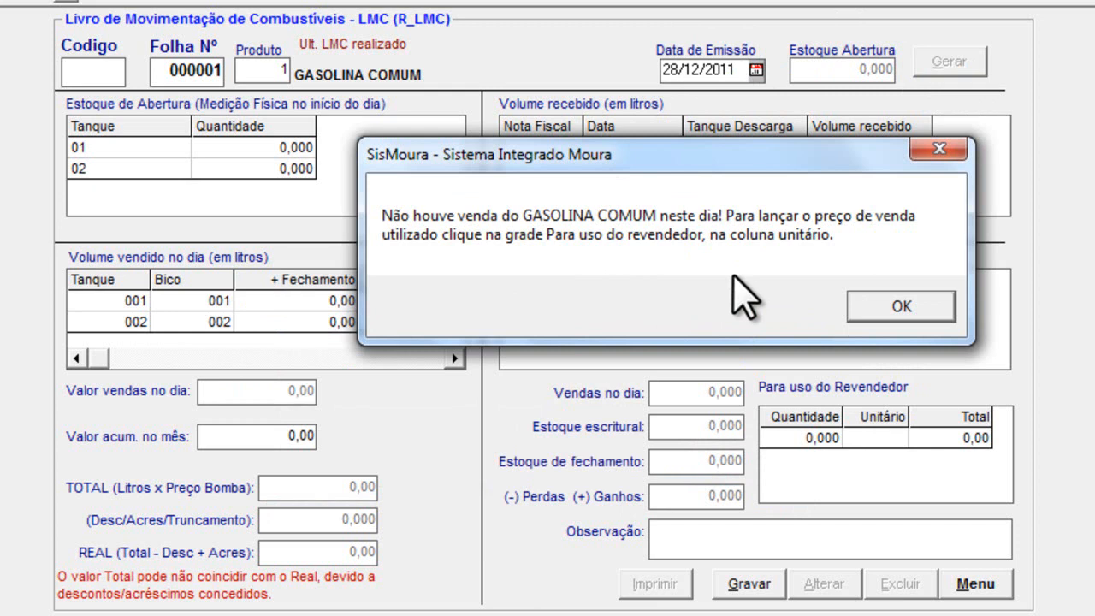
left_click(894, 313)
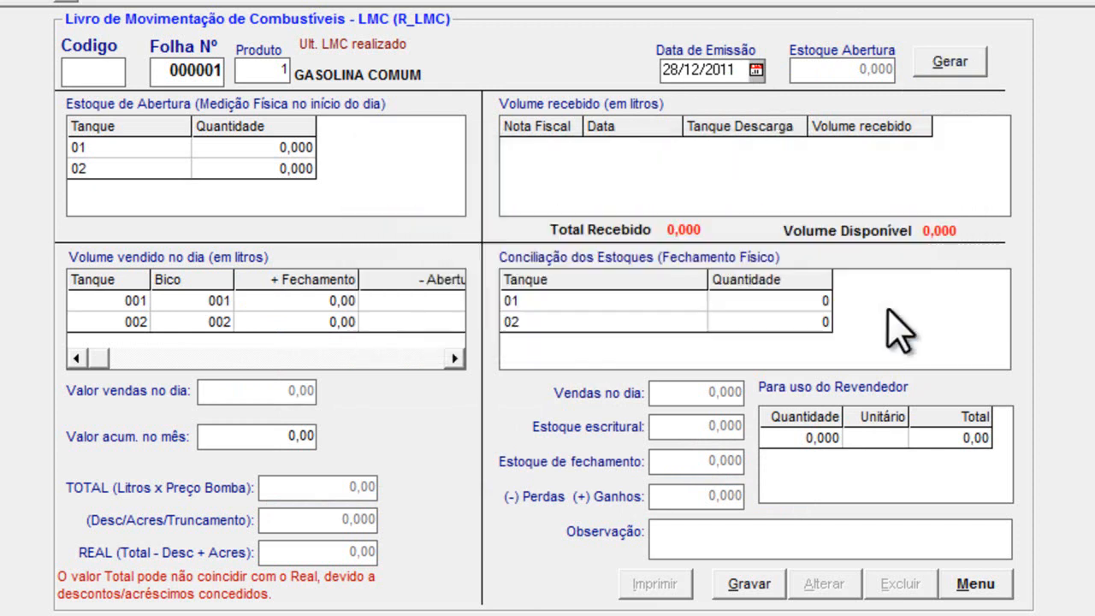
- Enter the opening stock quantities: 1000 for tank 01 and 5000 for tank 02
left_click(261, 167)
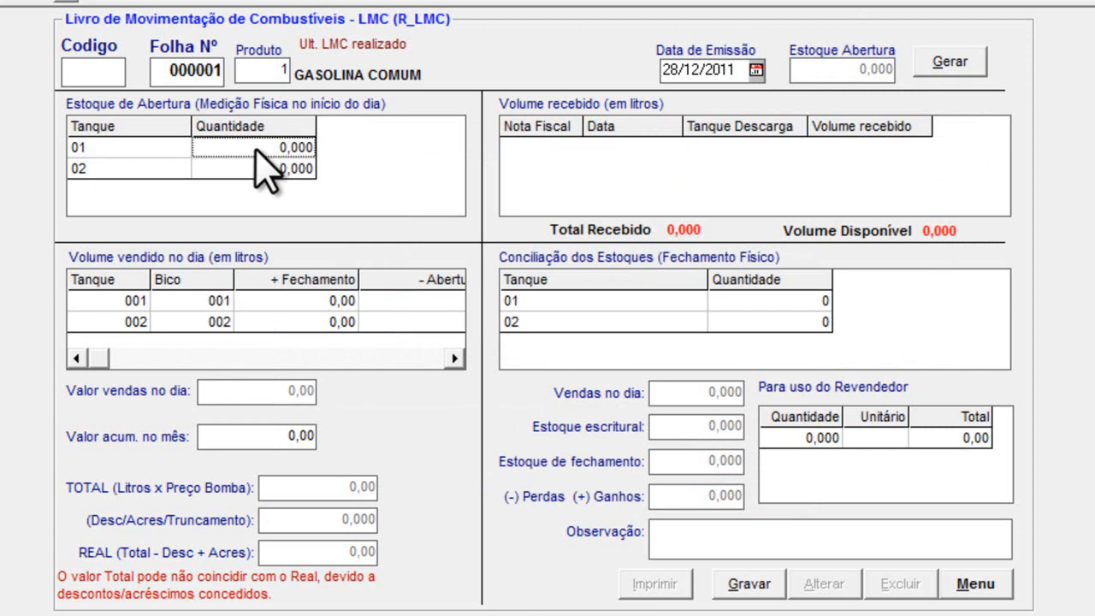
key("Delete")
key("Delete")
key("Delete")
key("Delete")
key("Delete")
type("1000")
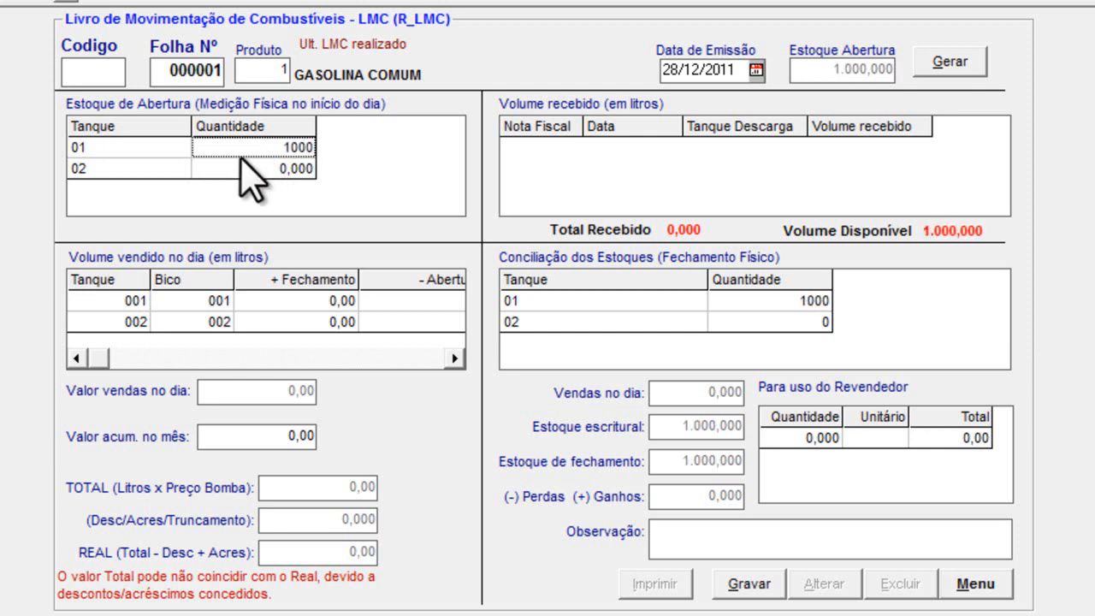
left_click(283, 167)
type("5000")
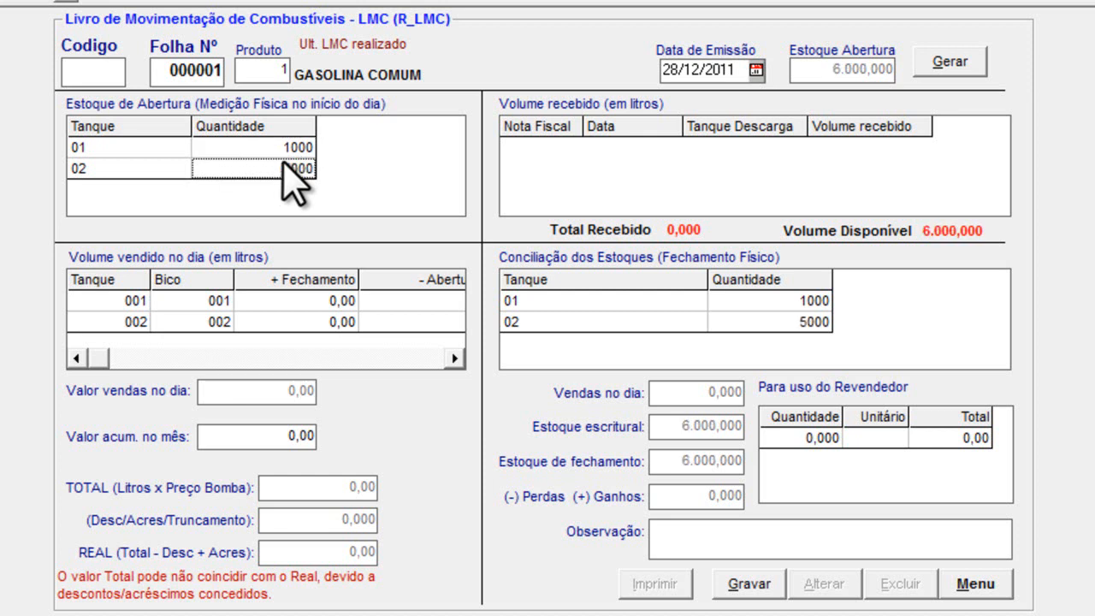
- Enter nozzle 001's opening reading of 800 and closing reading of 1200 in the day's sold volume grid
left_click(454, 358)
left_click(454, 357)
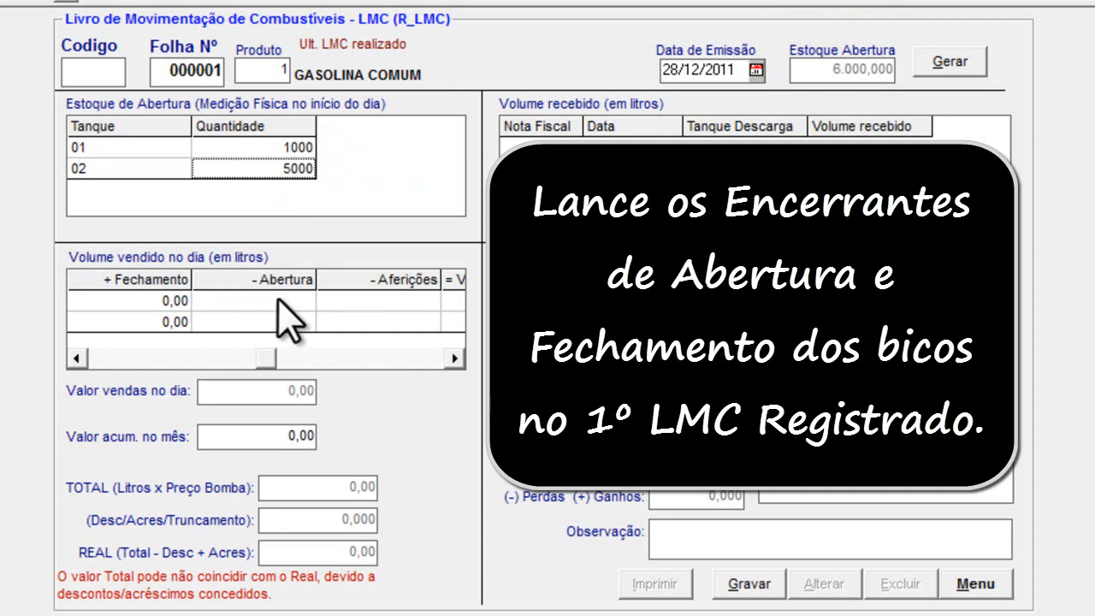
left_click(282, 301)
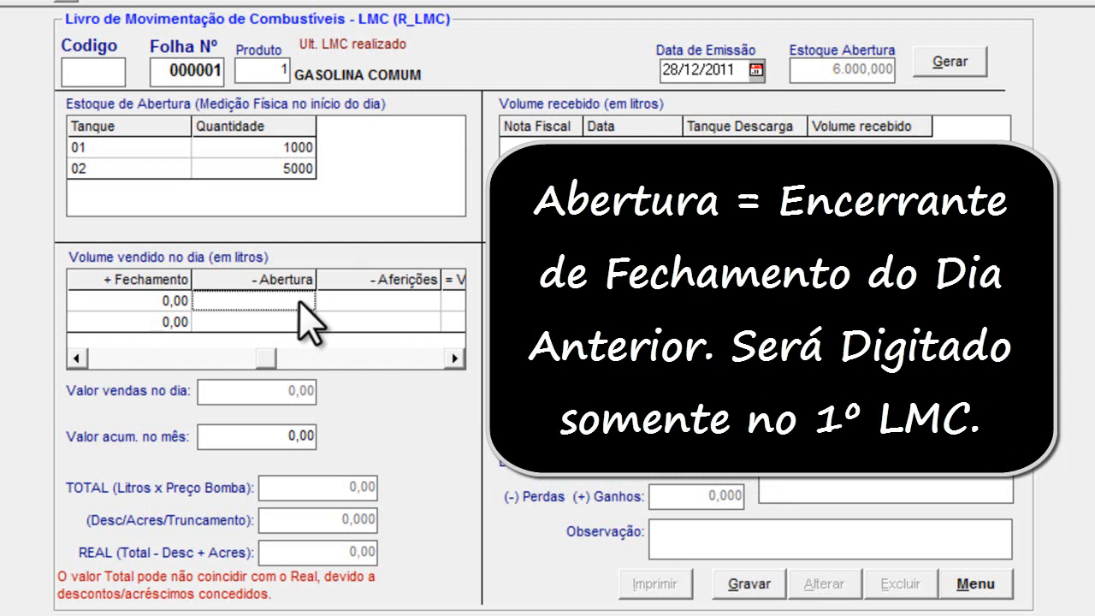
type("800")
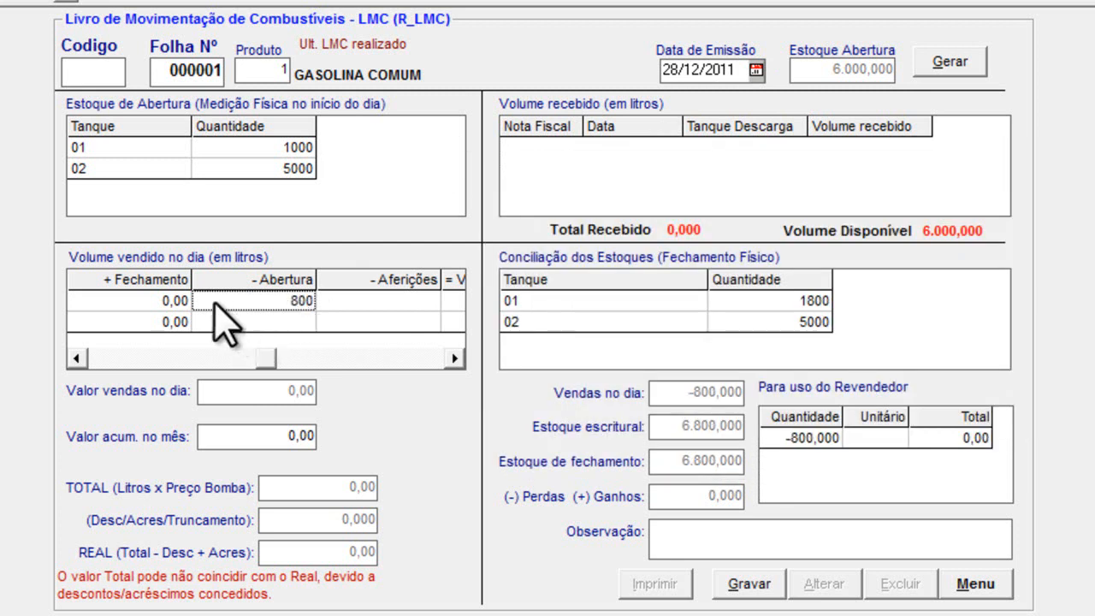
left_click(164, 301)
type("1200")
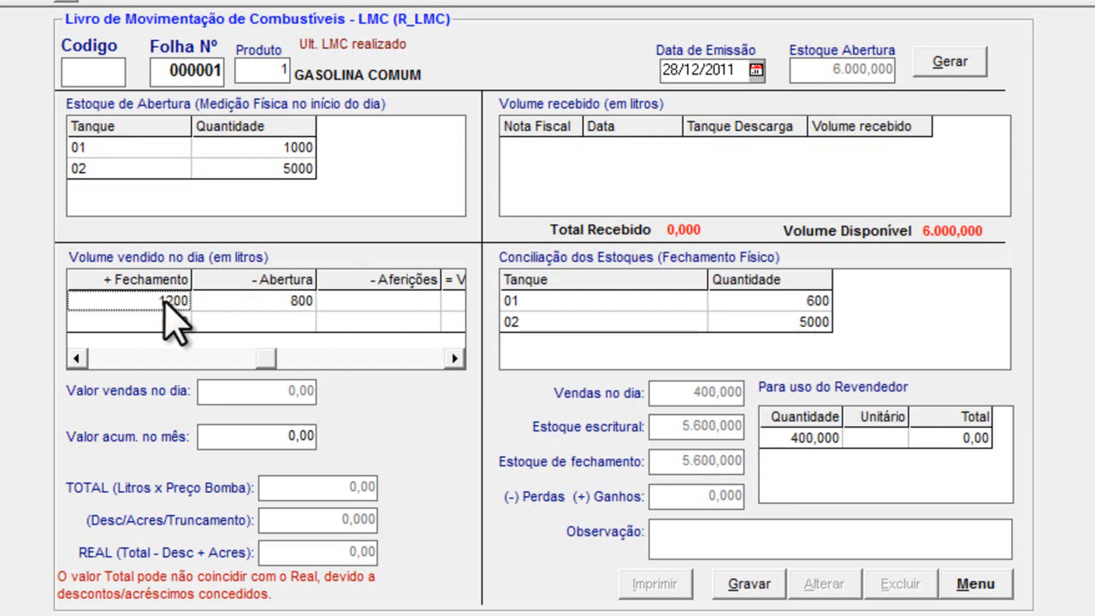
- Enter nozzle 002's opening reading of 1500 and closing reading of 1700 in the sold volume grid
left_click(367, 322)
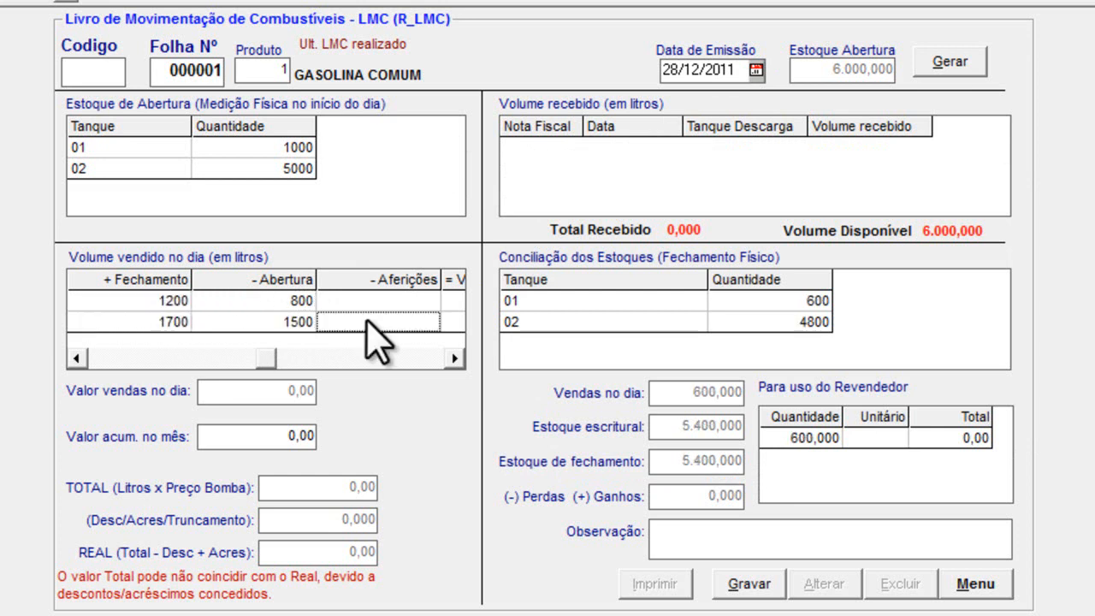
left_click(181, 322)
left_click(249, 295)
left_click(250, 318)
- Examine the sold volume grid's nozzle numbers, closing and opening readings, and calculated sales per nozzle
left_click(77, 357)
left_click(77, 358)
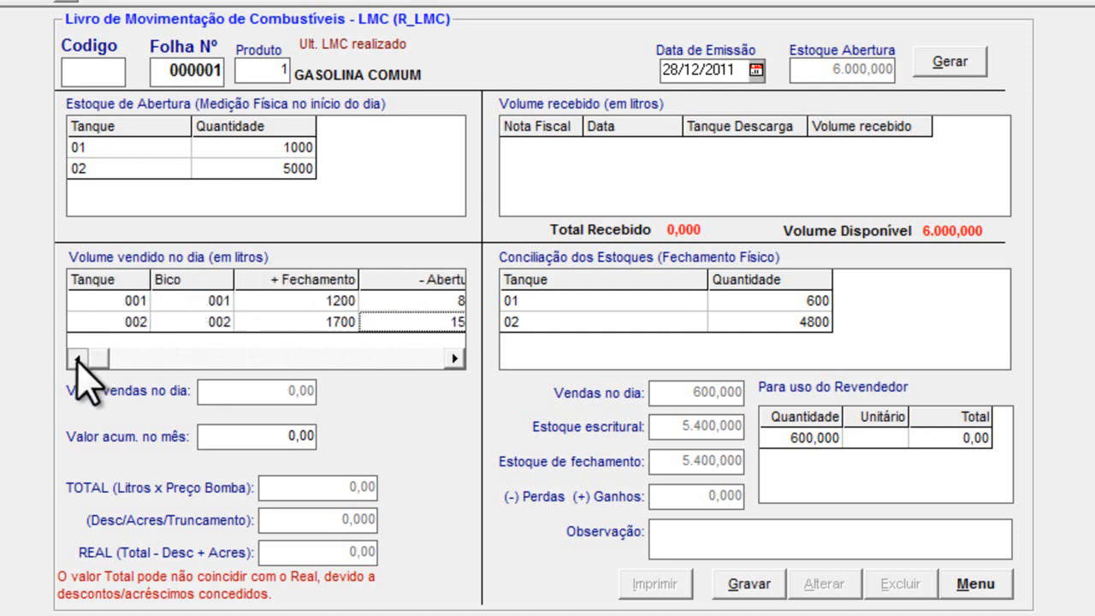
left_click(190, 321)
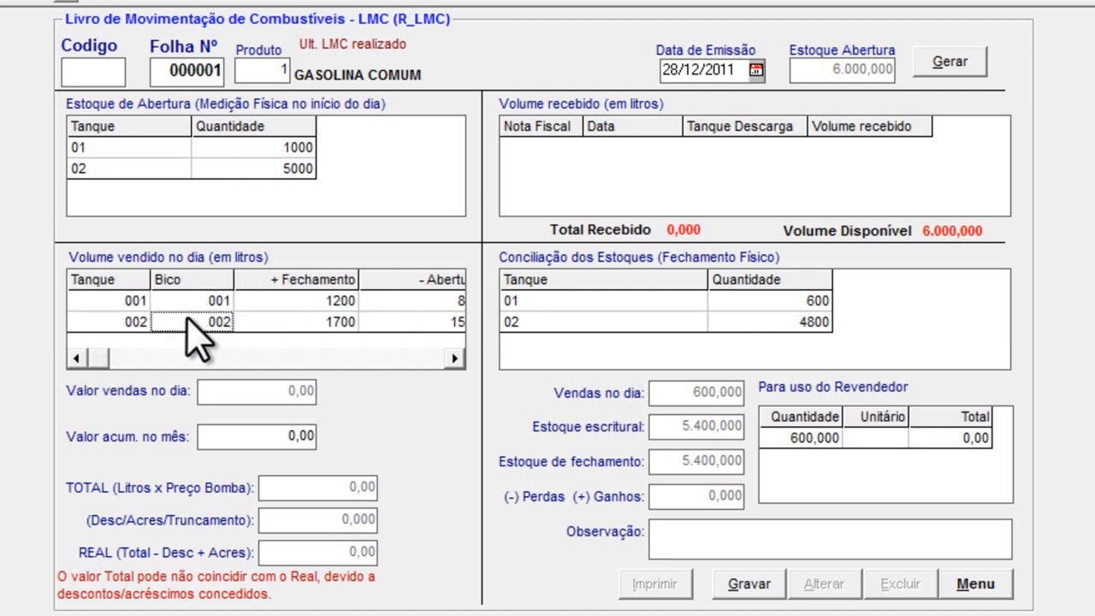
left_click(452, 353)
left_click(452, 353)
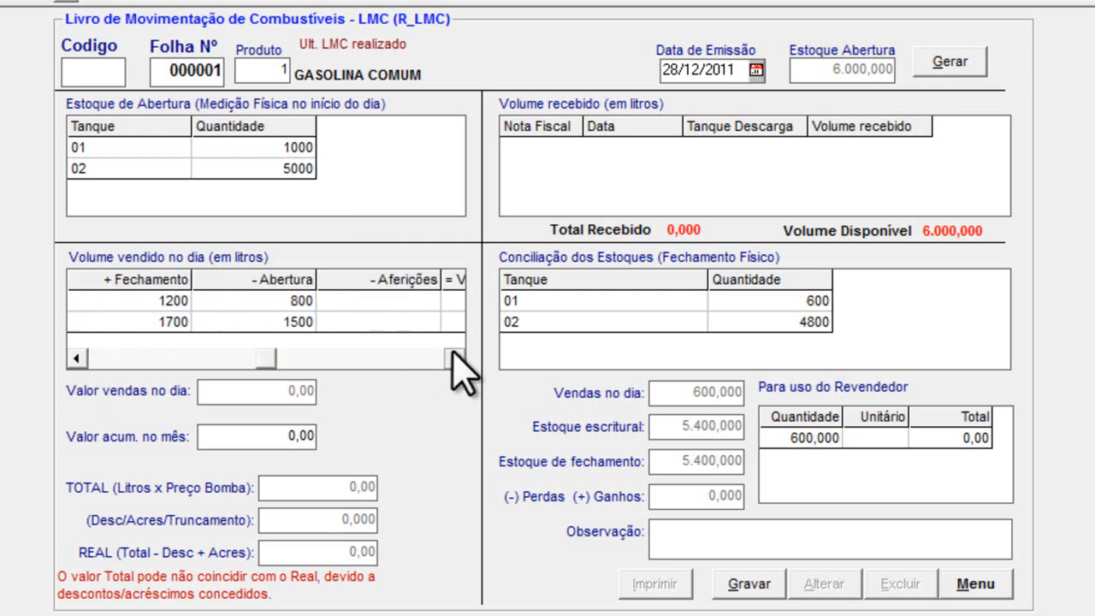
left_click(451, 352)
left_click(288, 323)
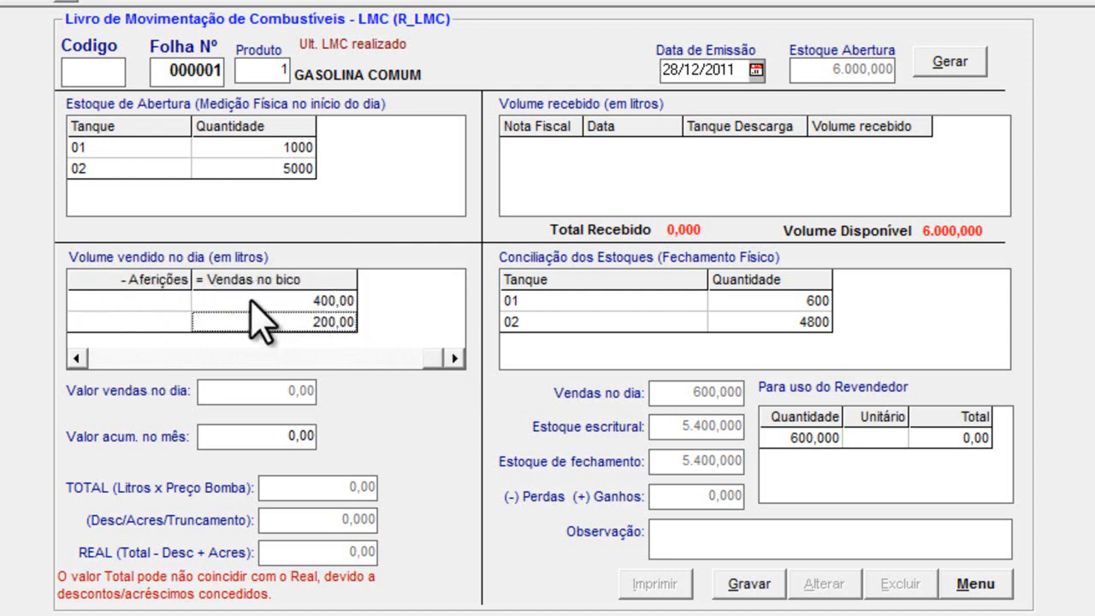
left_click(257, 300)
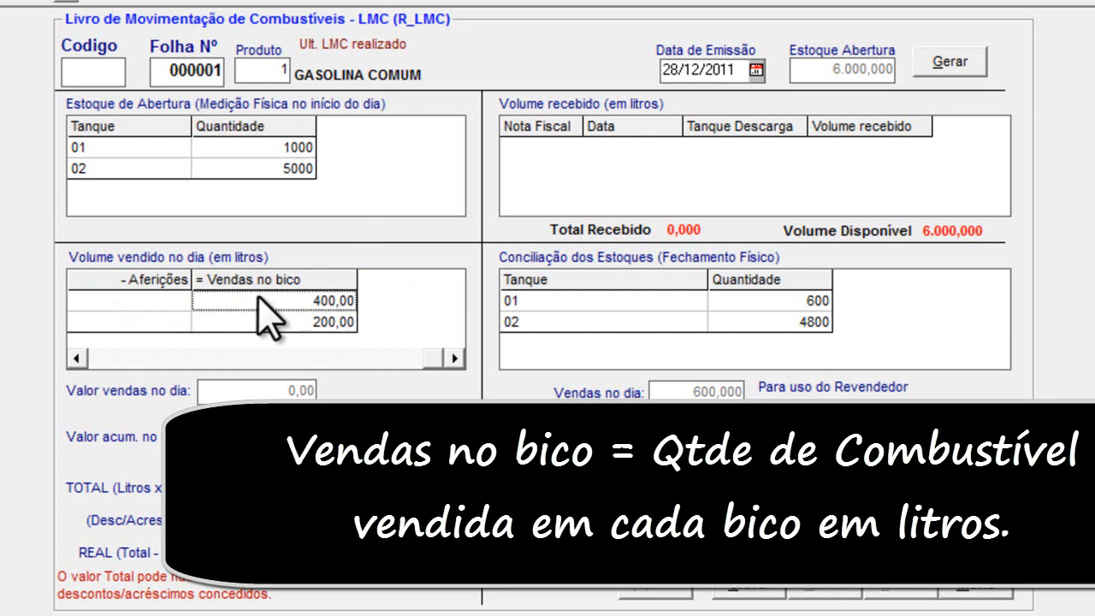
left_click(251, 323)
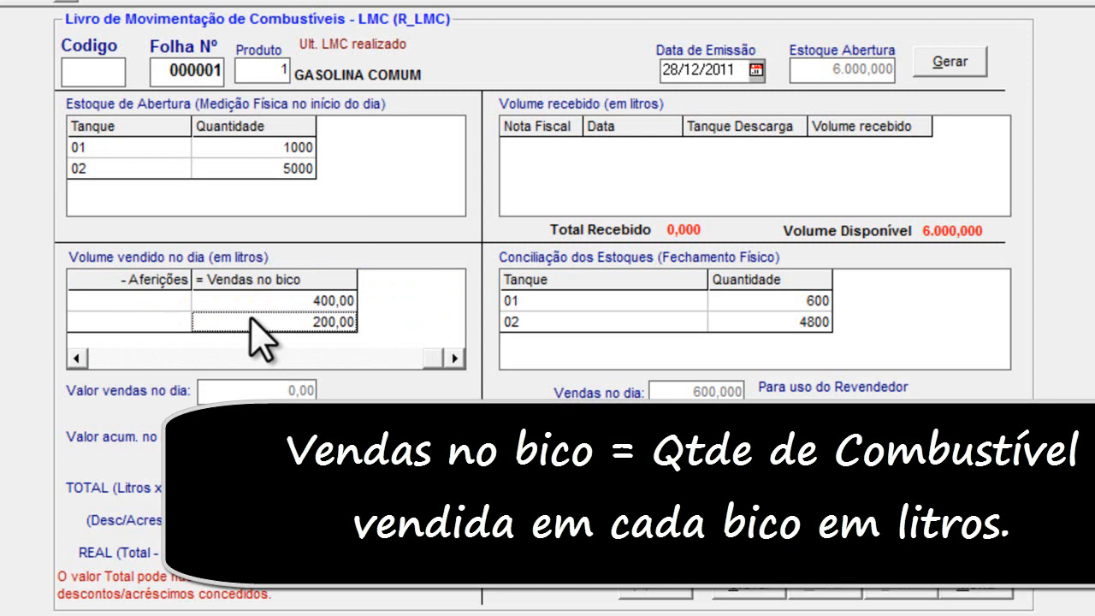
left_click(78, 358)
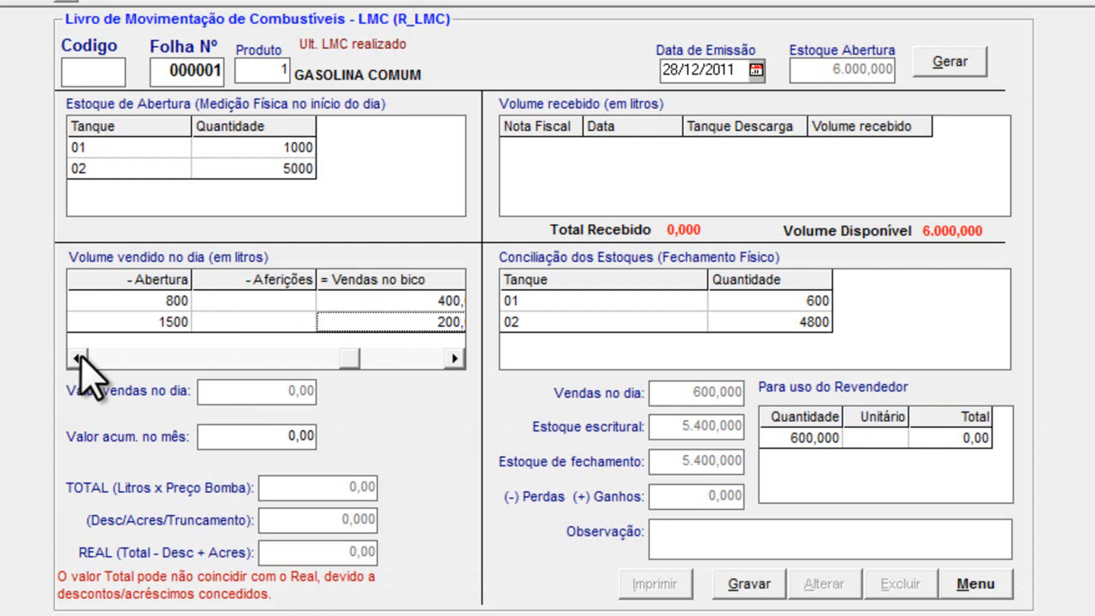
left_click(78, 357)
left_click(78, 358)
left_click(257, 312)
left_click(326, 301)
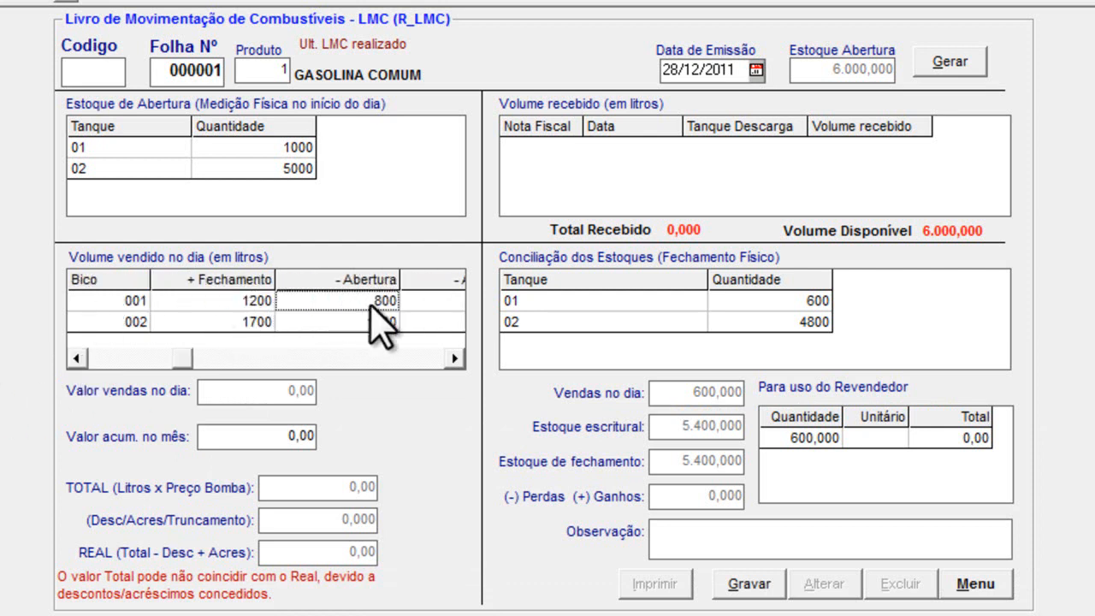
- Examine the calibration and sales-per-nozzle columns of the sold volume grid
left_click(423, 303)
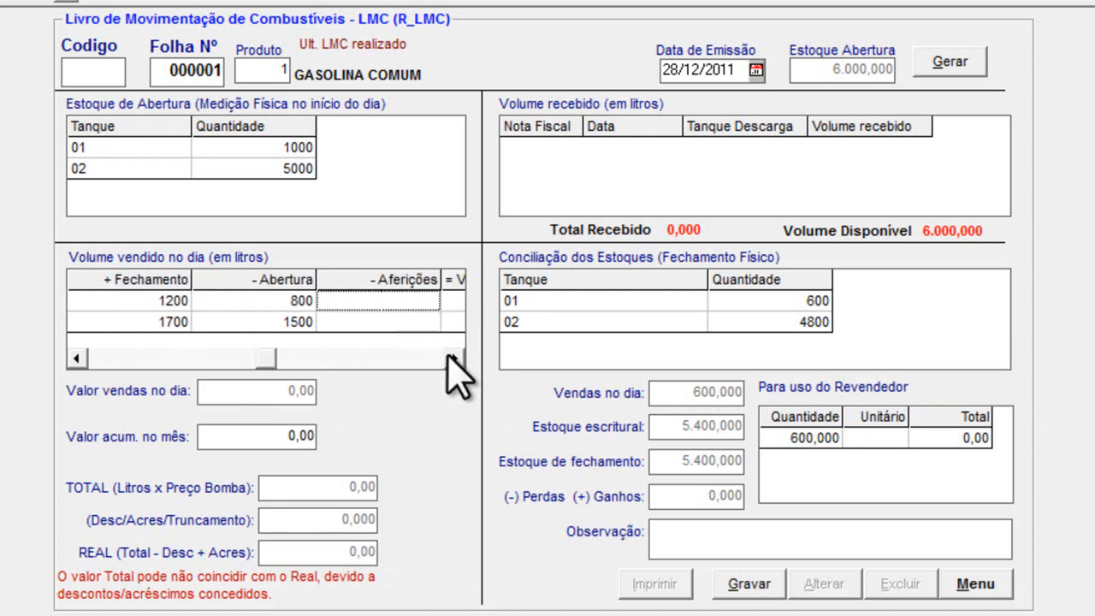
left_click(453, 358)
left_click(366, 304)
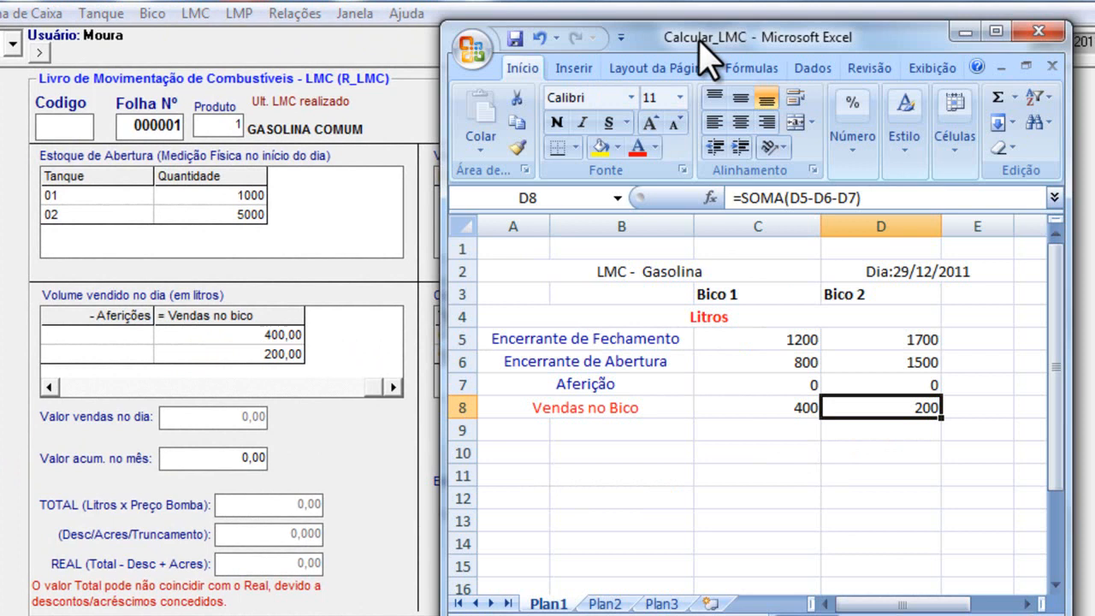
- Switch to the Calcular_LMC spreadsheet and review how Bico 1's sales are calculated from closing, opening and calibration readings
left_click_drag(695, 37, 662, 25)
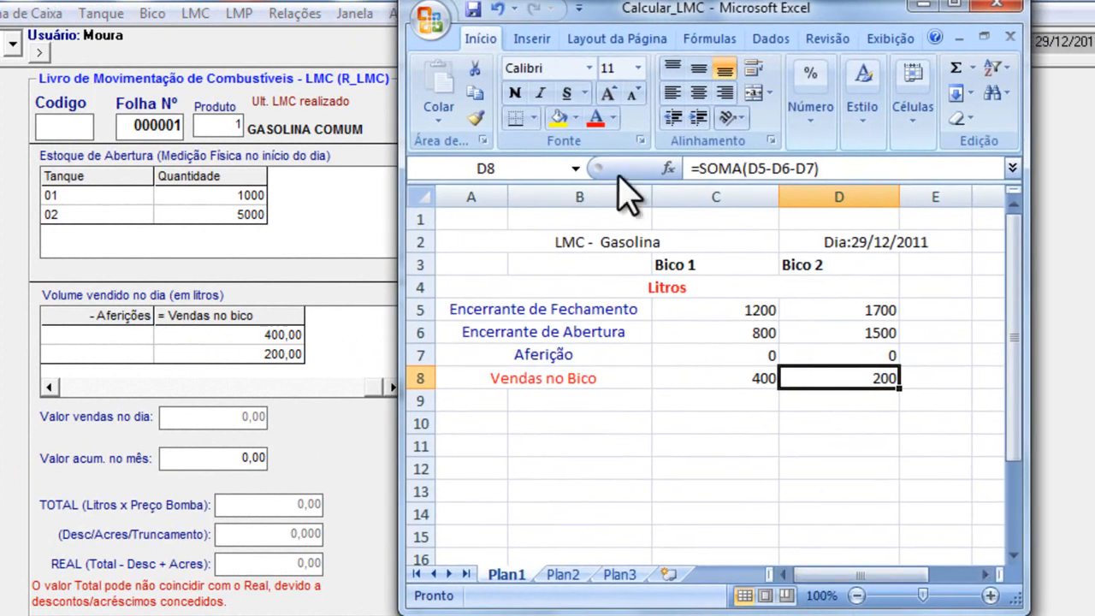
left_click(723, 269)
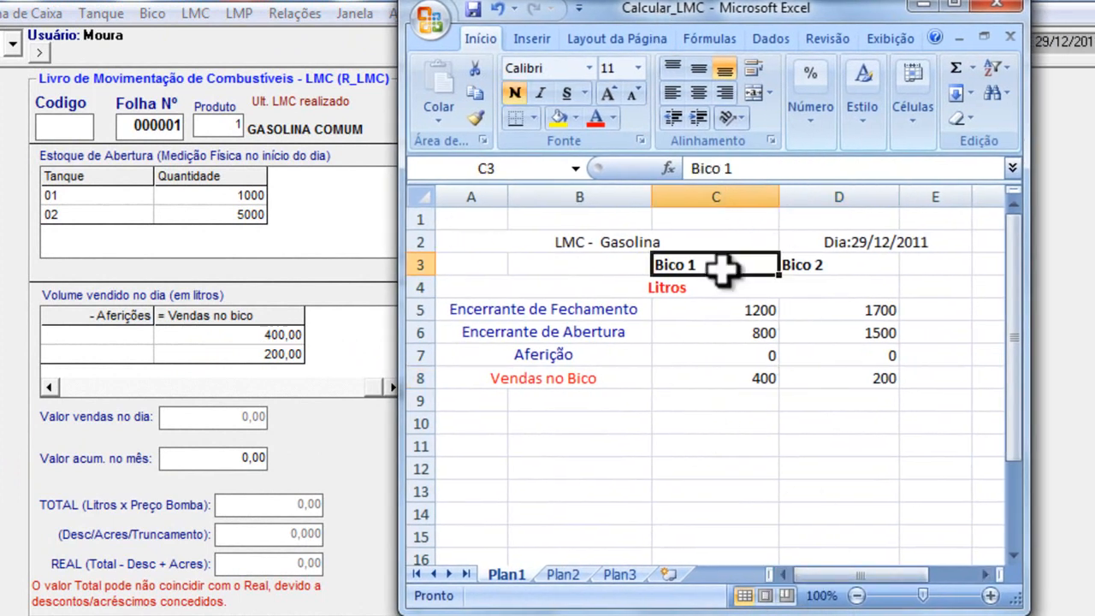
left_click(708, 311)
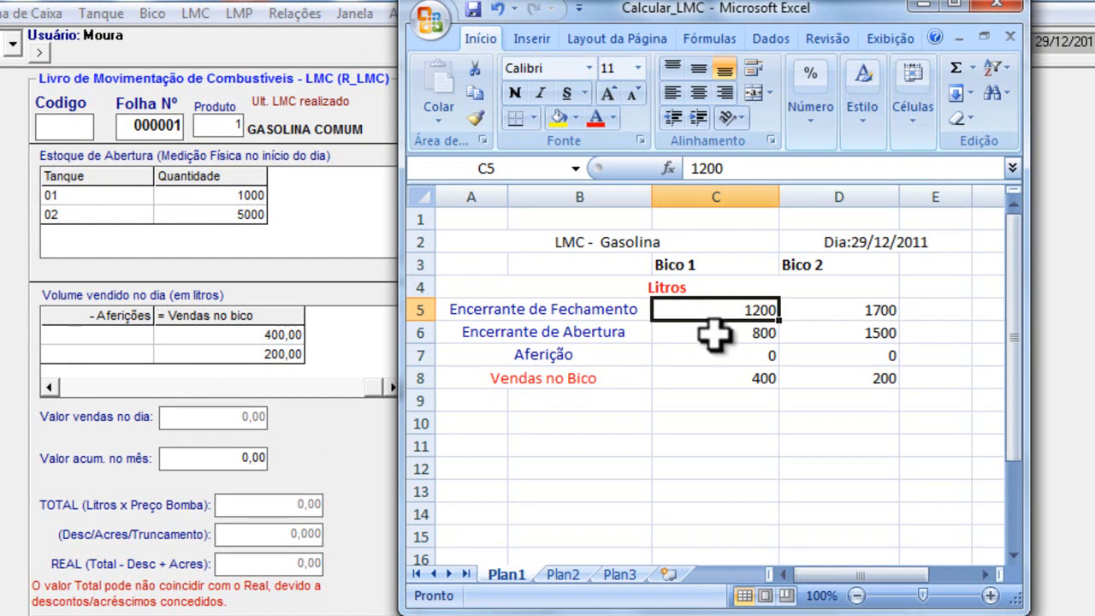
left_click(714, 336)
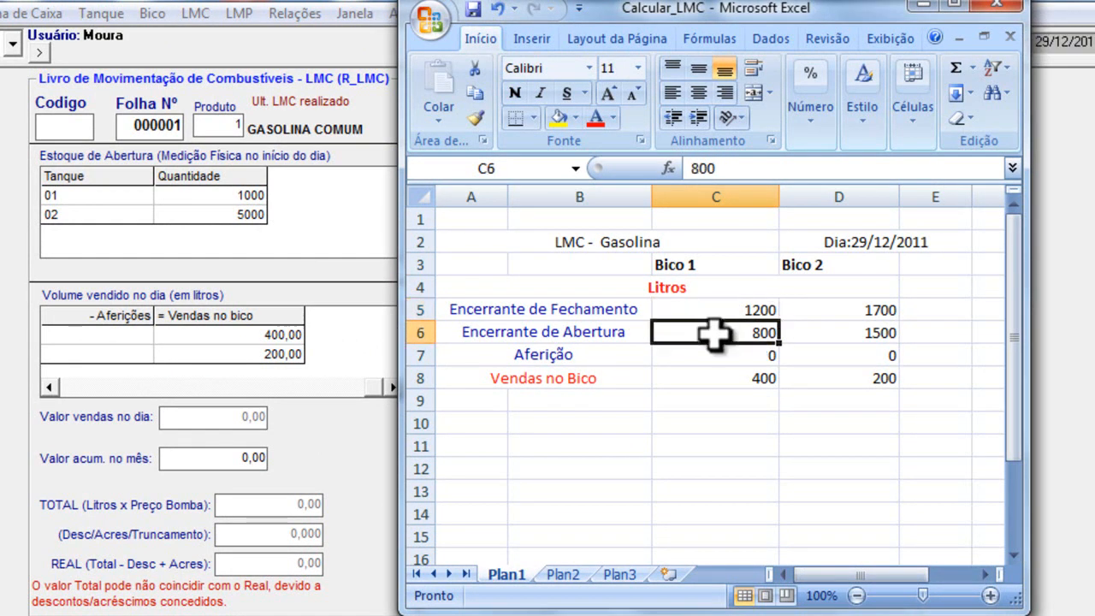
left_click(708, 356)
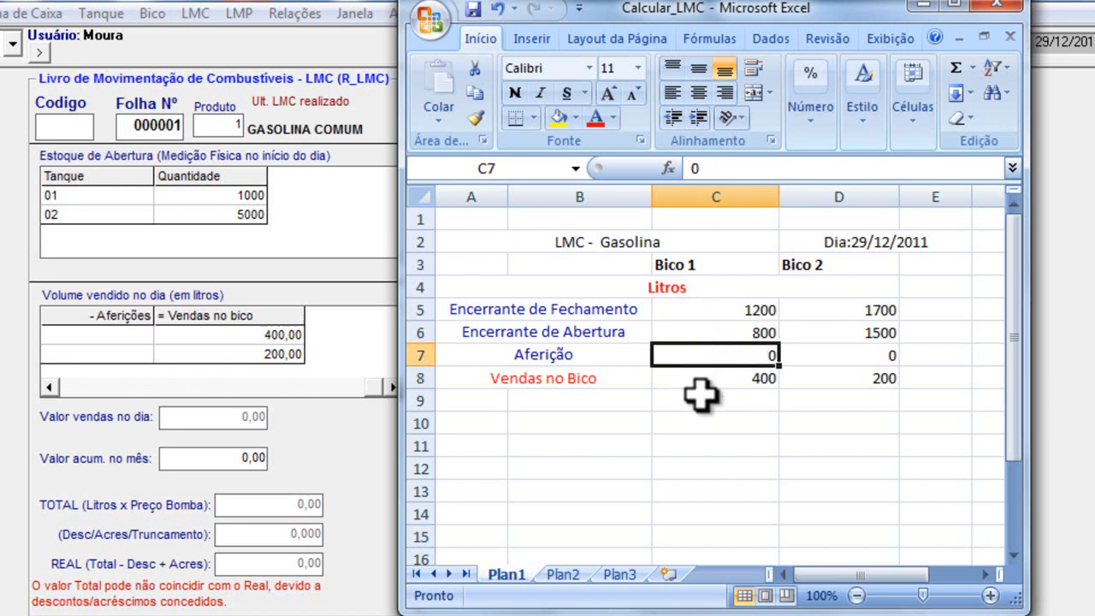
left_click(708, 381)
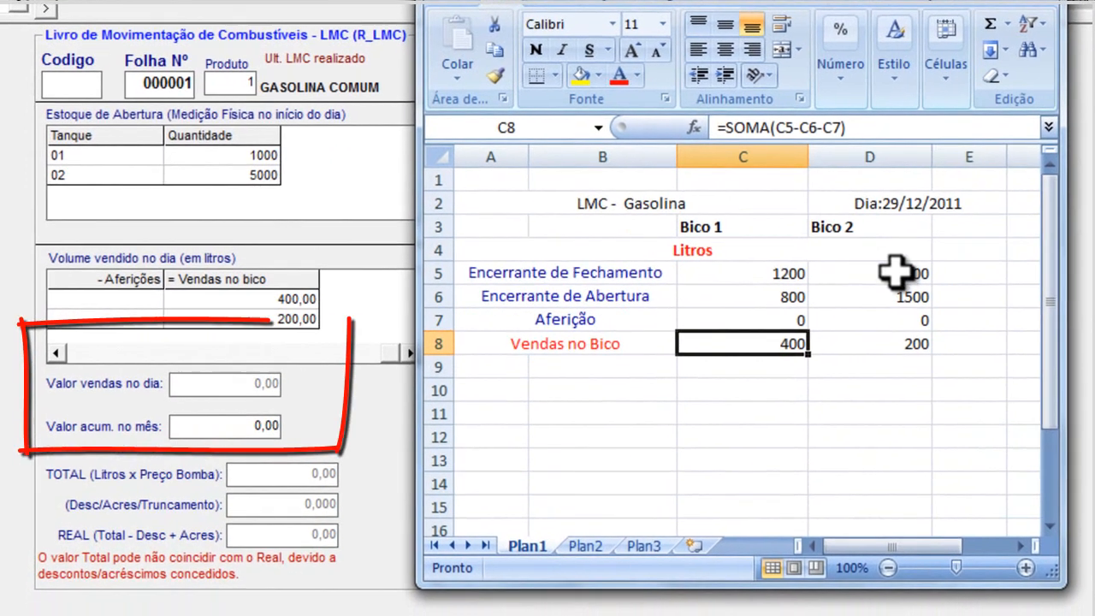
left_click(923, 5)
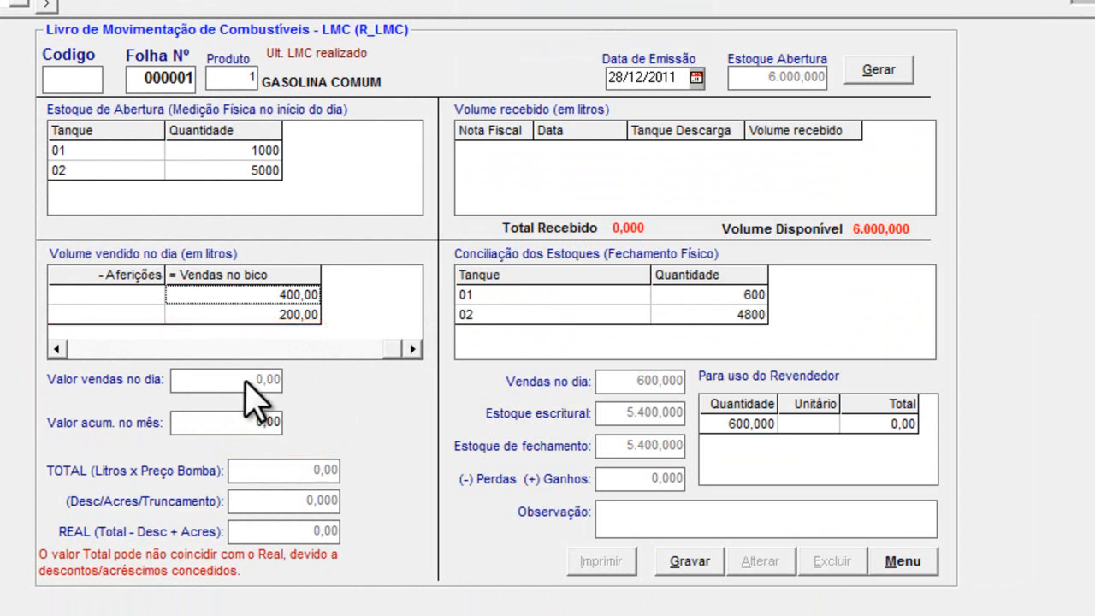
- Enter 3.500,00 as the month's accumulated value and review its calculation in the Calcular_LMC spreadsheet
key("Tab")
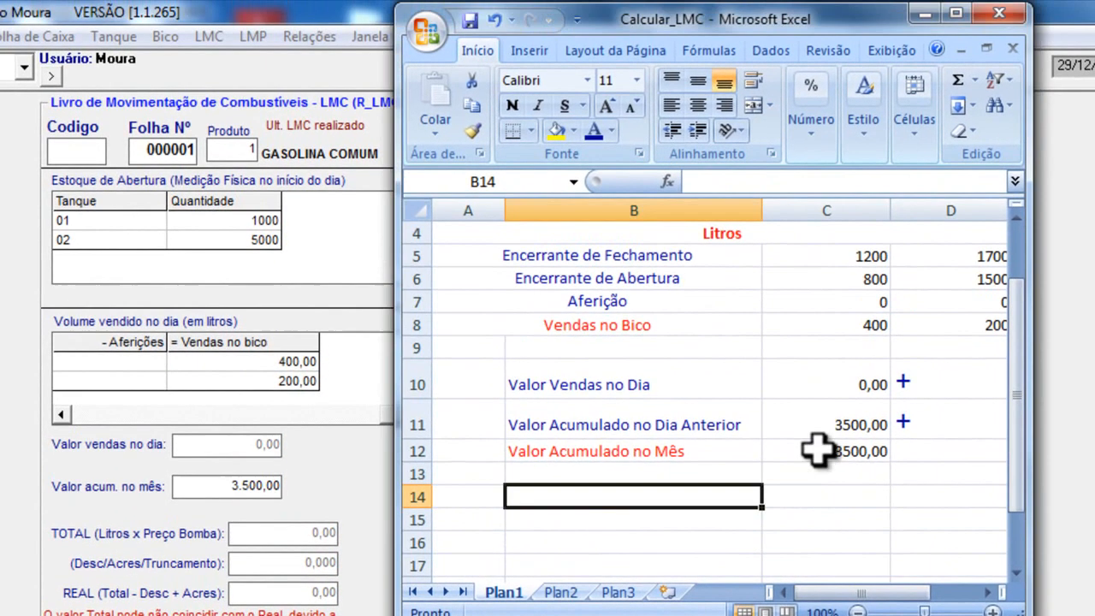
left_click(833, 386)
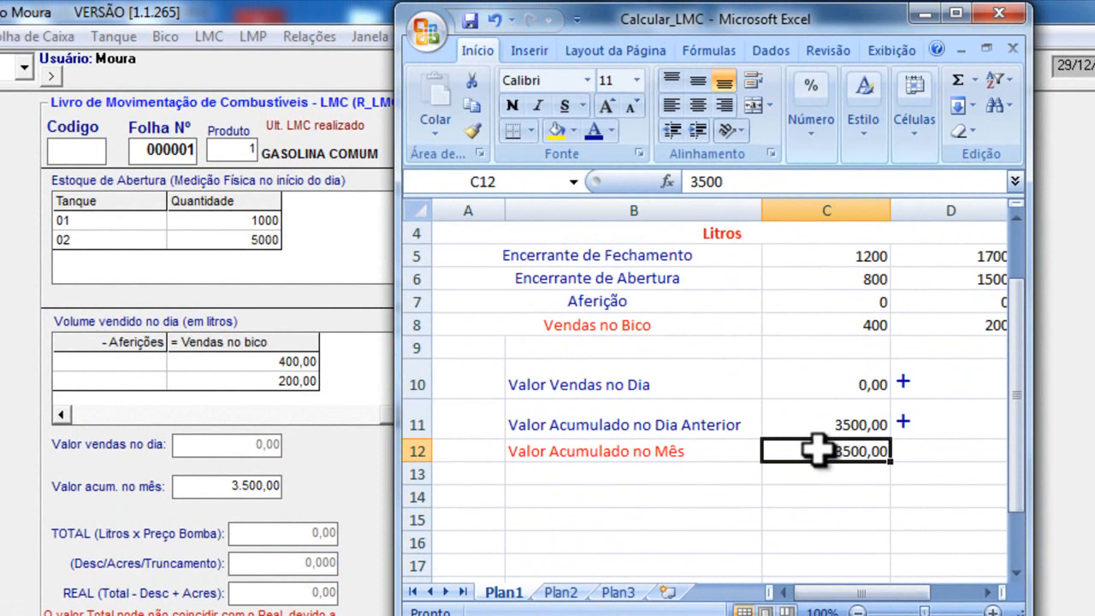
left_click(814, 378)
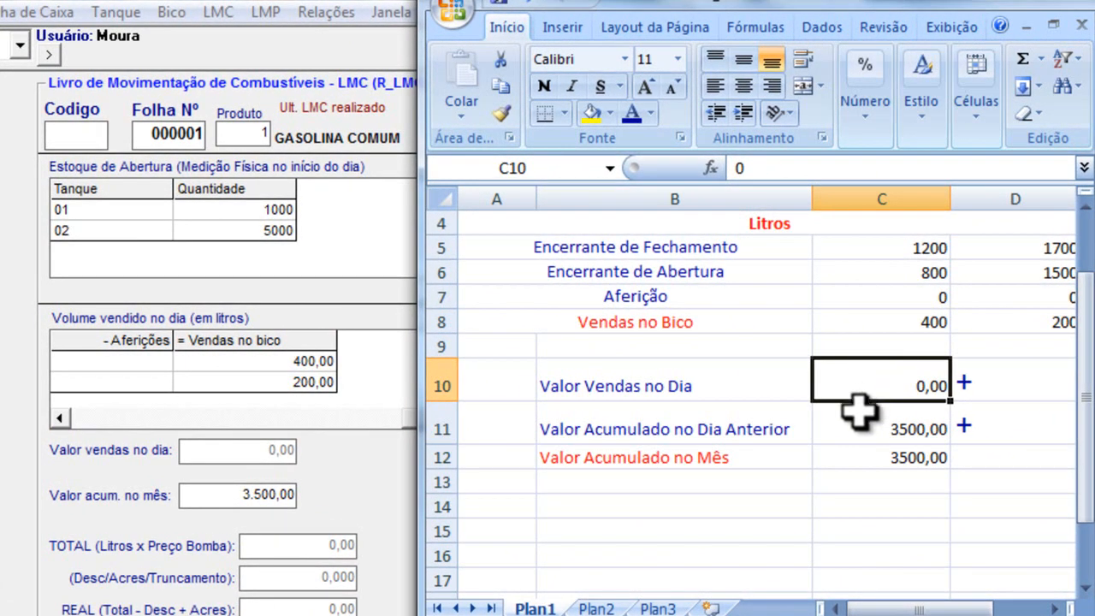
left_click(821, 420)
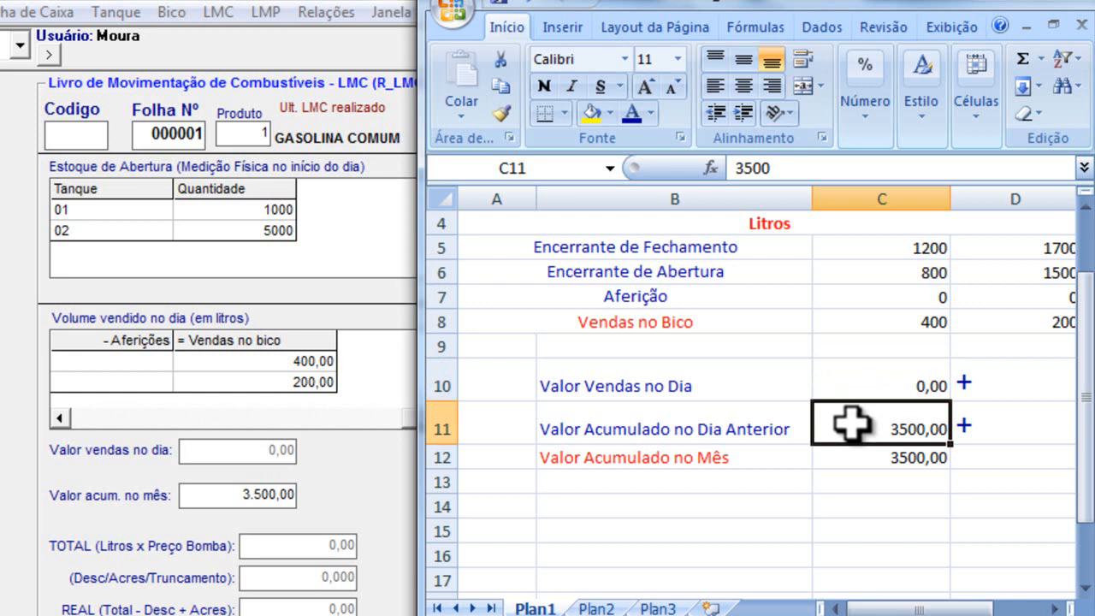
left_click(858, 459)
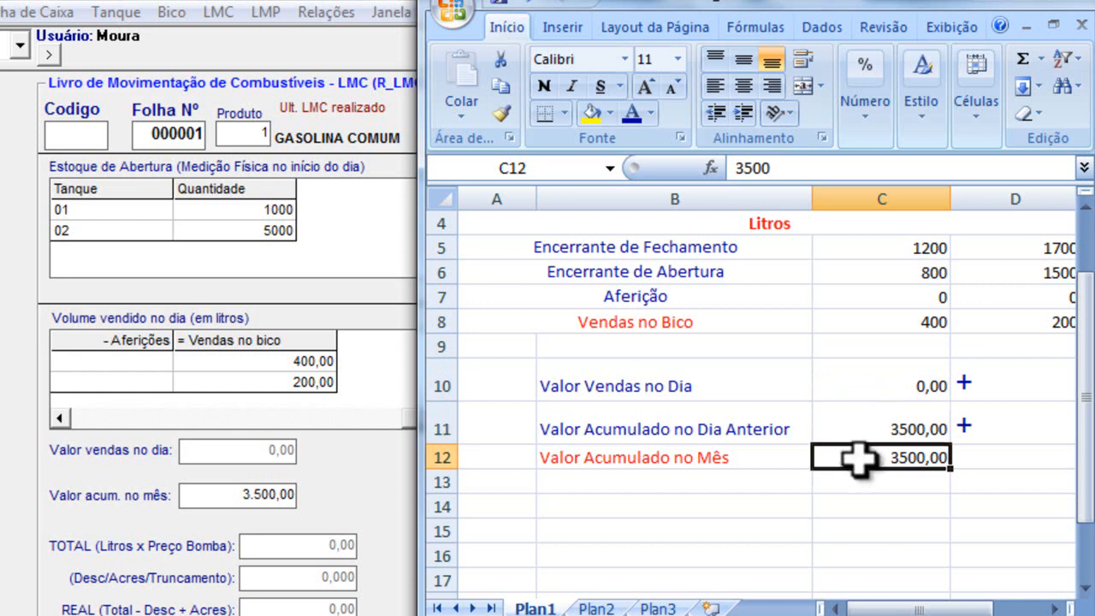
left_click(990, 2)
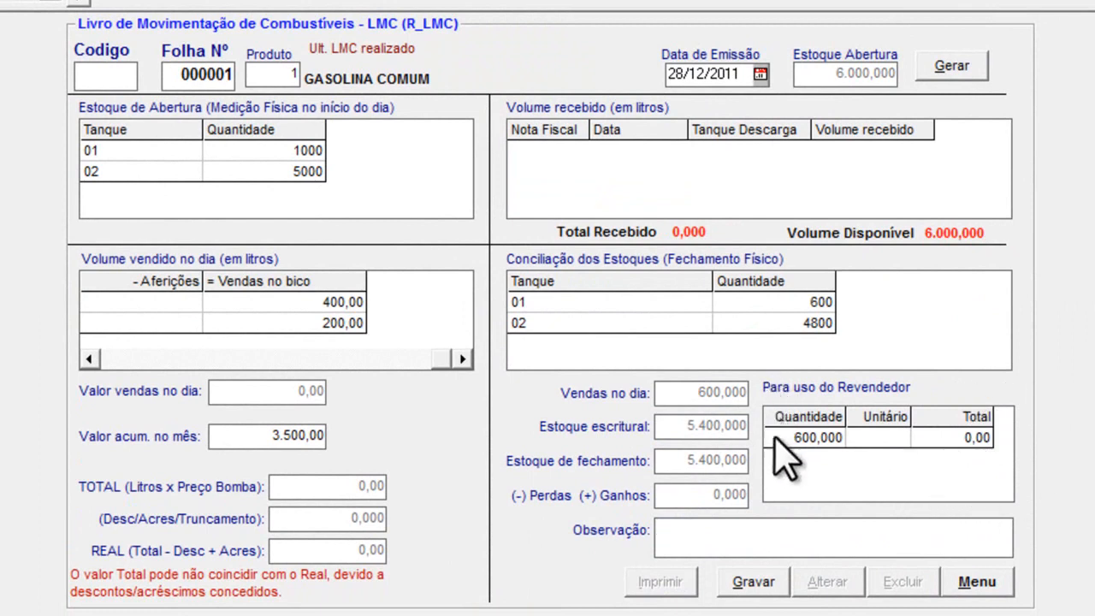
- Set the unit price to 2,089 in the LMC's dealer-use grid
left_click(880, 438)
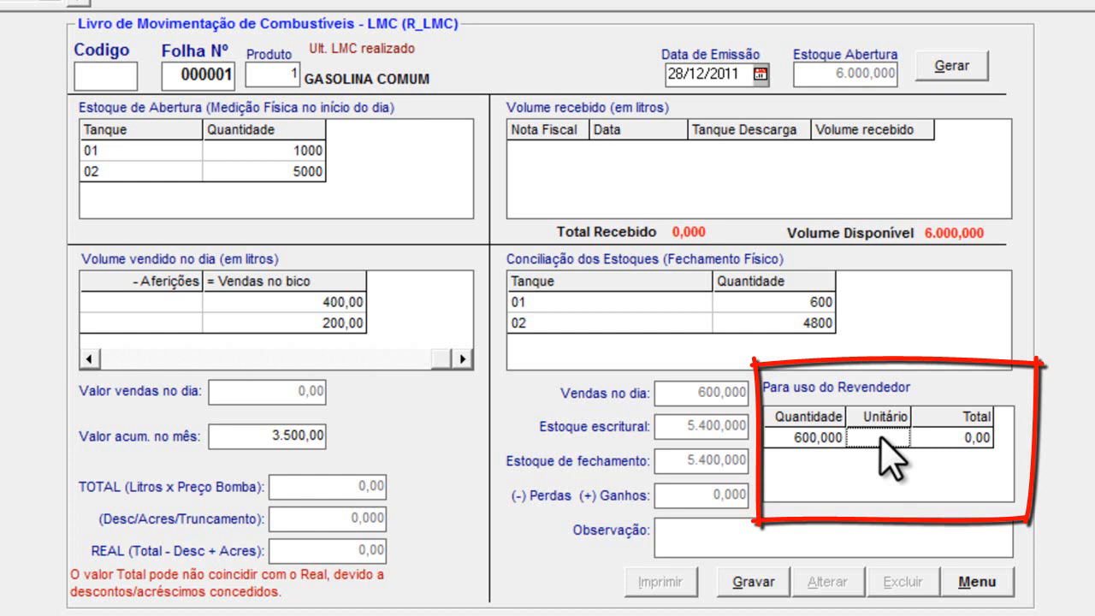
type("2,089")
left_click(968, 437)
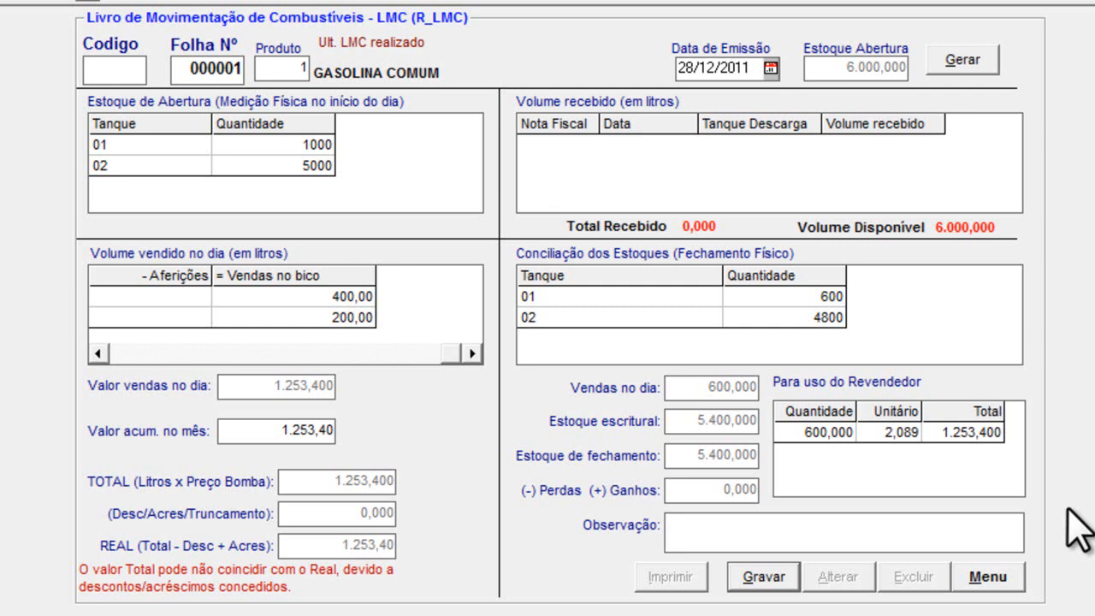
key("Tab")
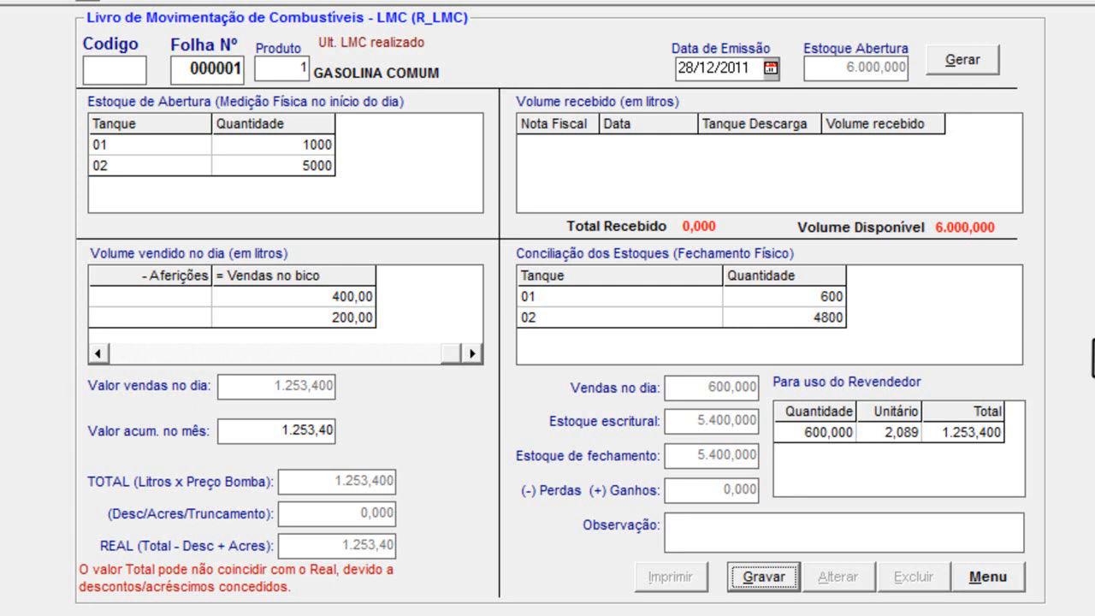
- Set the physical closing stocks to 650 for tank 01 and 4832,1 for tank 02, and save the LMC
left_click(823, 296)
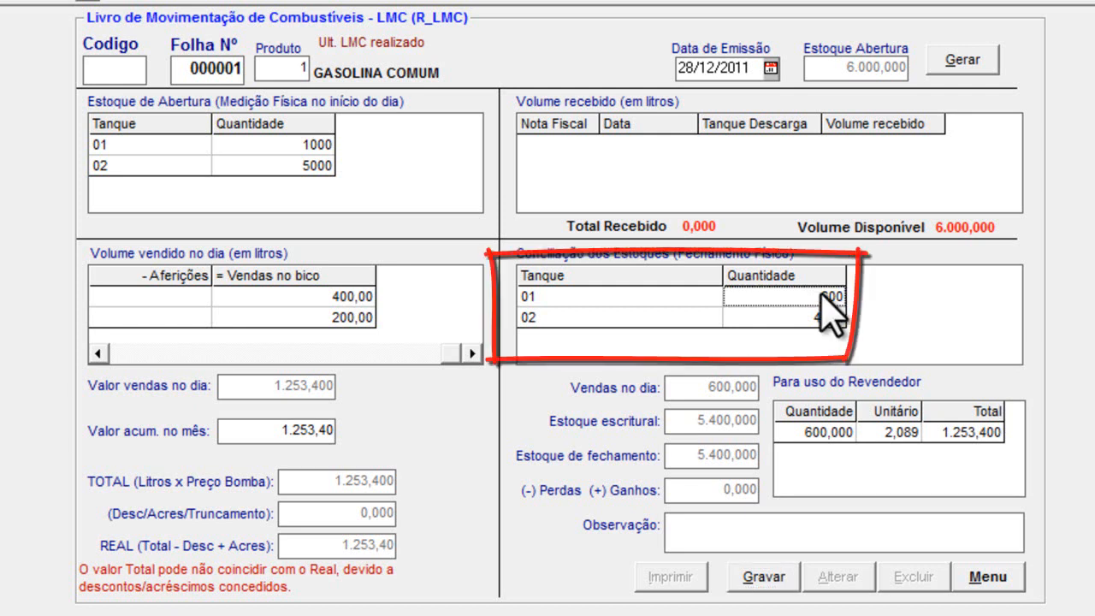
type("1050")
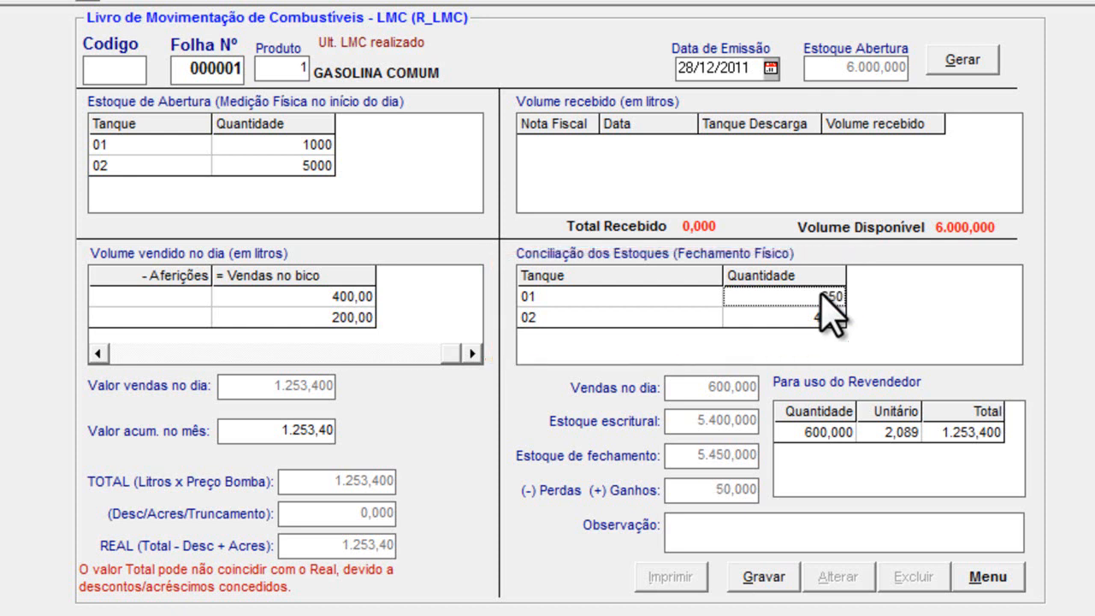
left_click(824, 321)
key("BackSpace")
key("BackSpace")
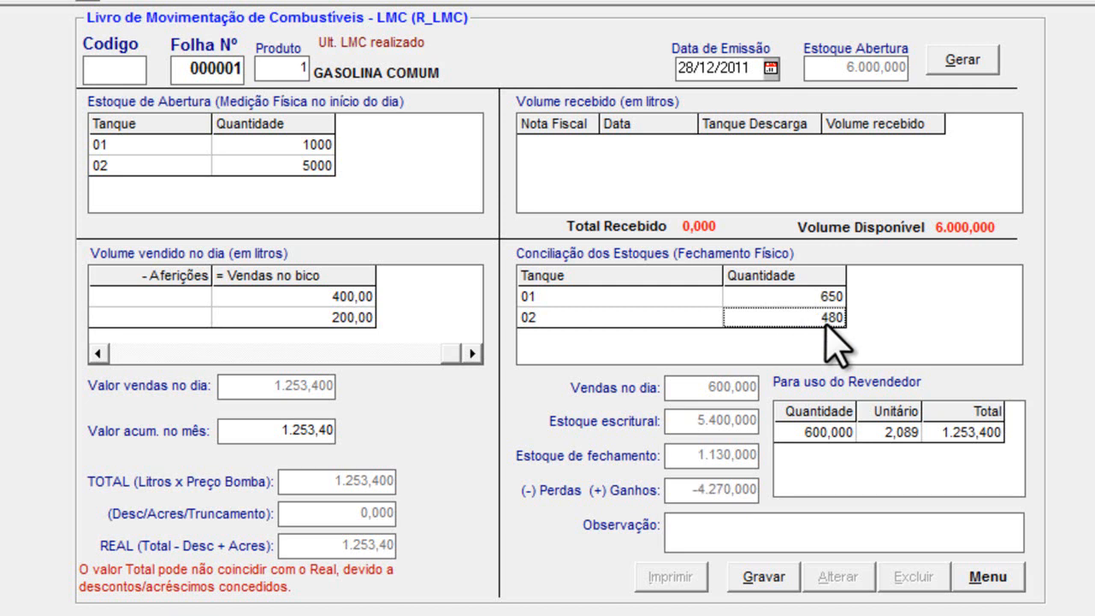
type("32,1")
key("Up")
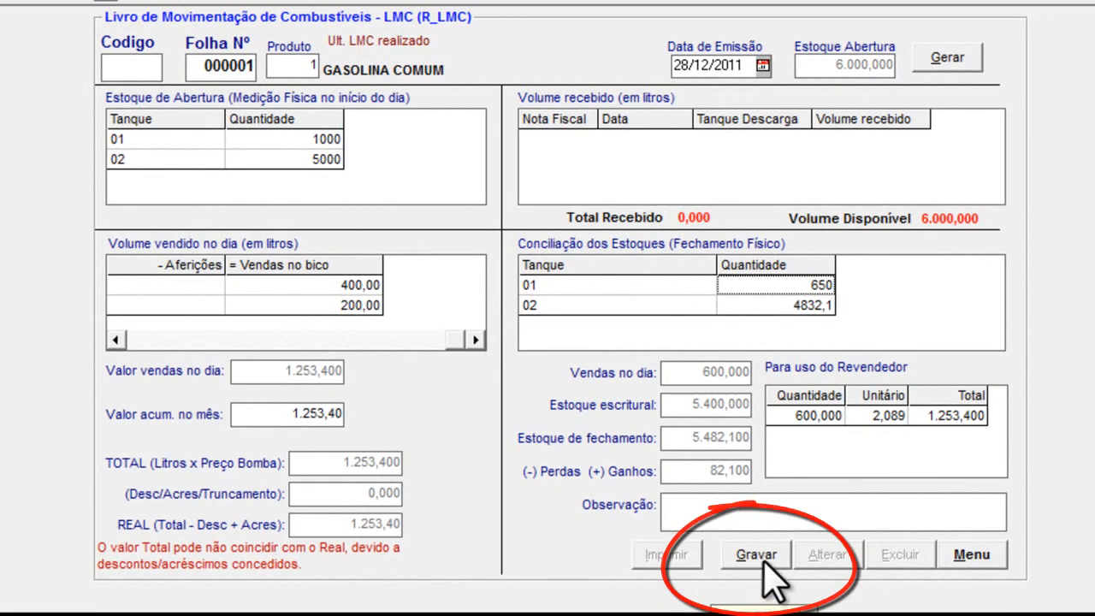
left_click(759, 555)
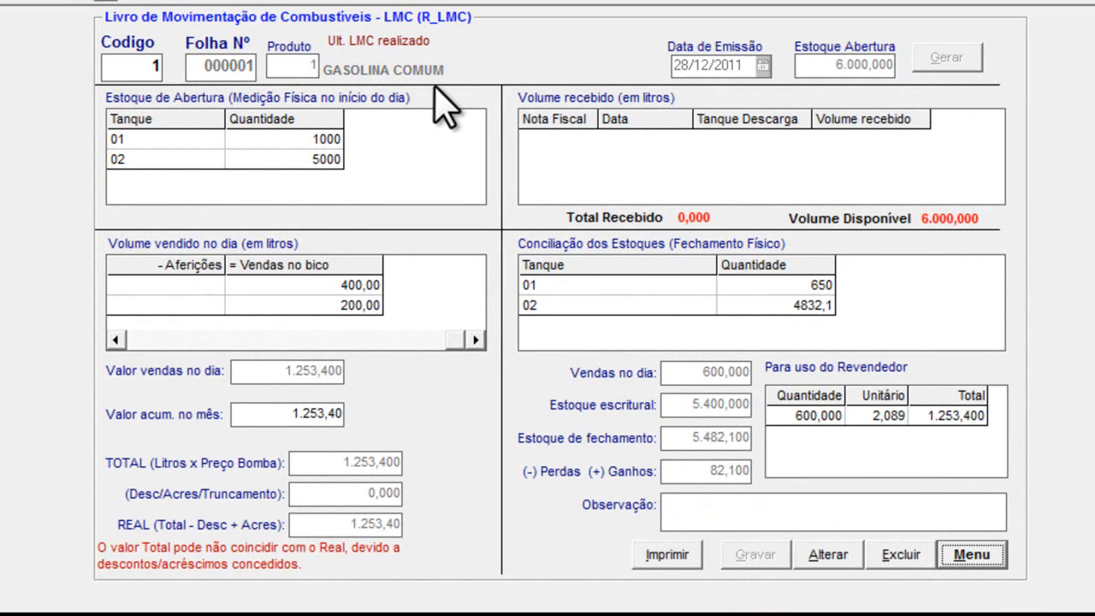
- Start a new LMC for product 1, GASOLINA COMUM, dated 29/12/2011, and generate its stock and nozzle data
left_click(130, 67)
type("1")
key("Tab")
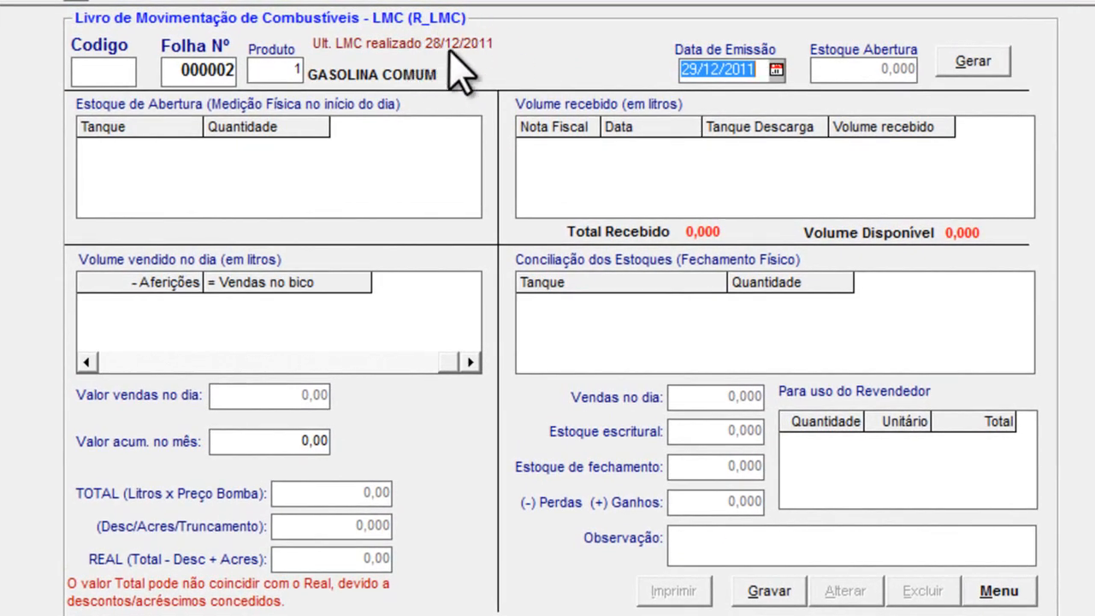
left_click(959, 59)
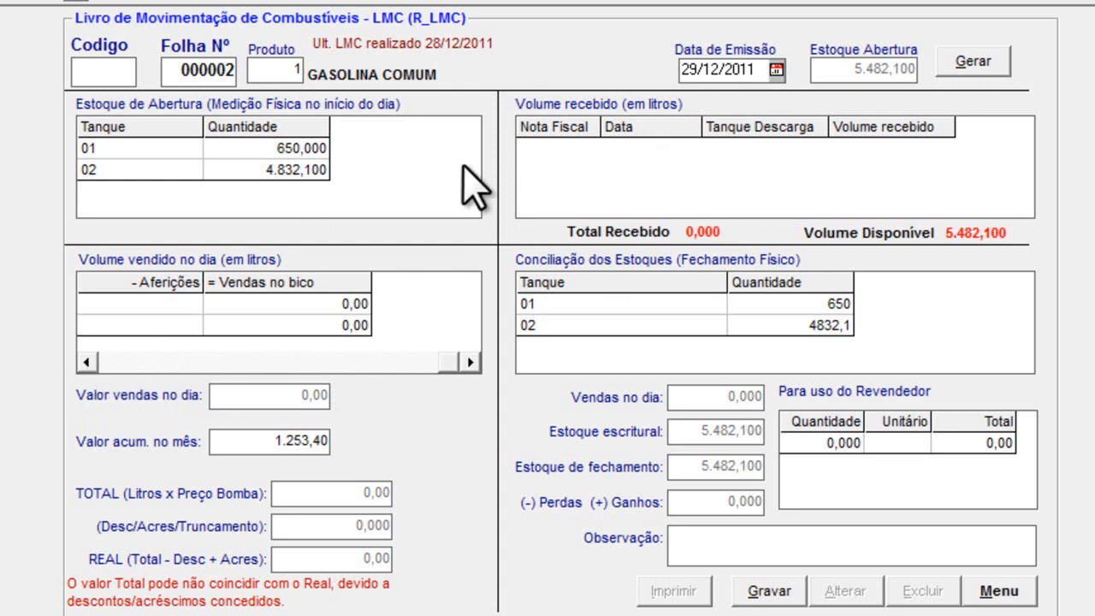
- Examine the closing and opening readings generated per nozzle in the second LMC's sold volume grid
left_click_drag(448, 362, 78, 430)
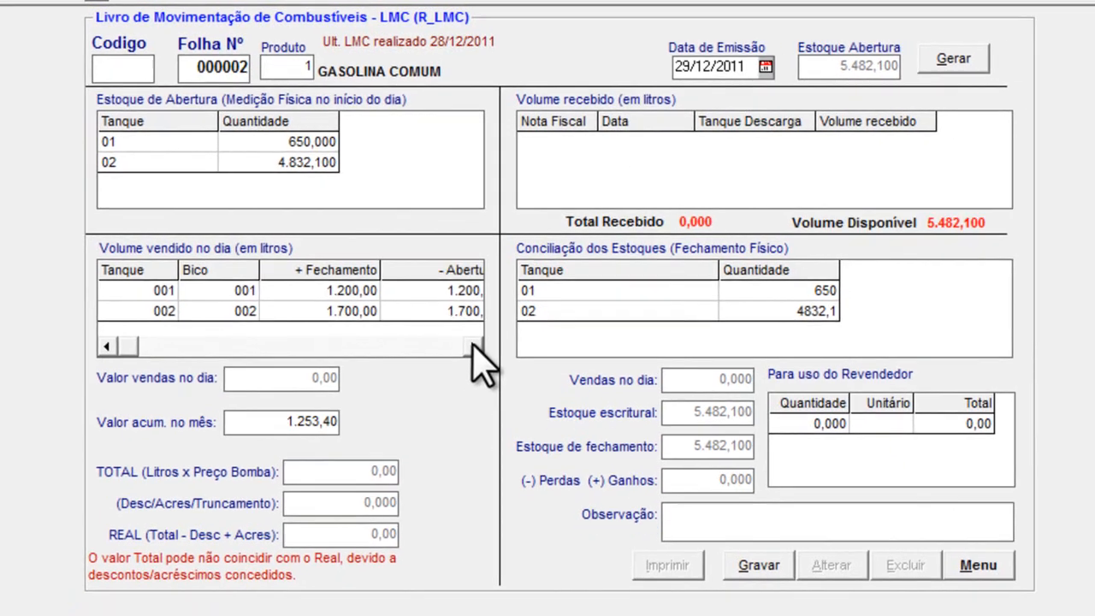
left_click(471, 360)
left_click(470, 360)
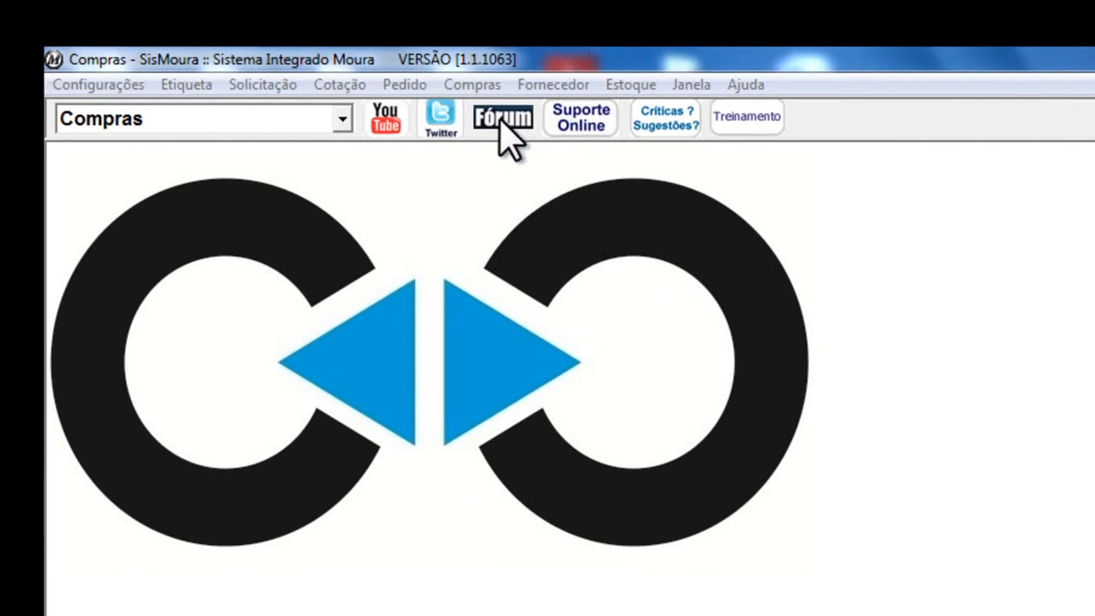
- Switch to the SisMoura Compras module and open the product entry registration form
left_click(425, 201)
left_click(473, 85)
mouse_move(491, 109)
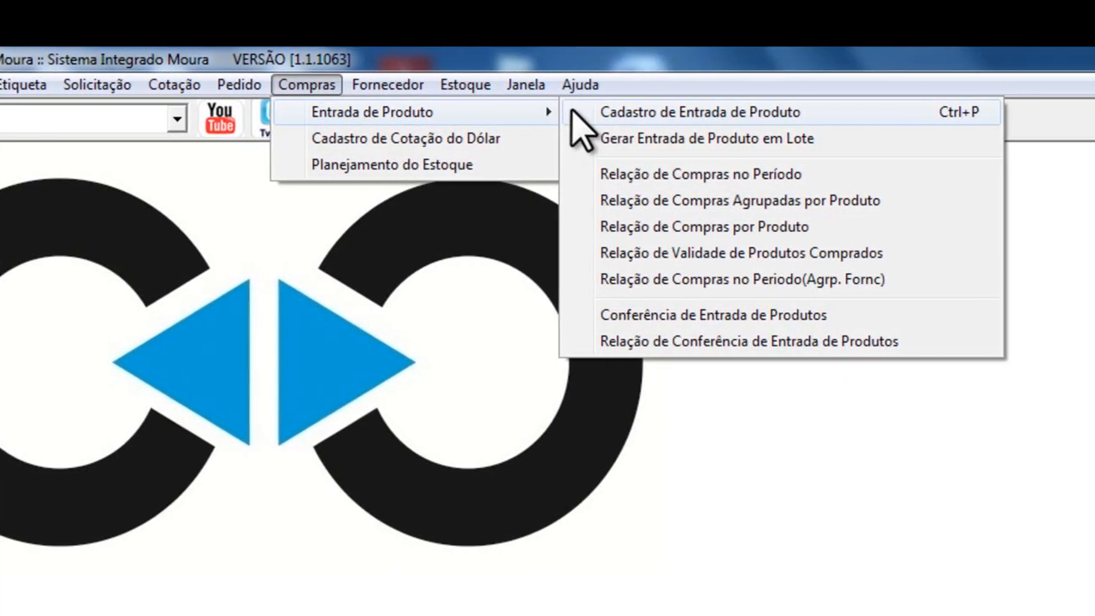
left_click(689, 114)
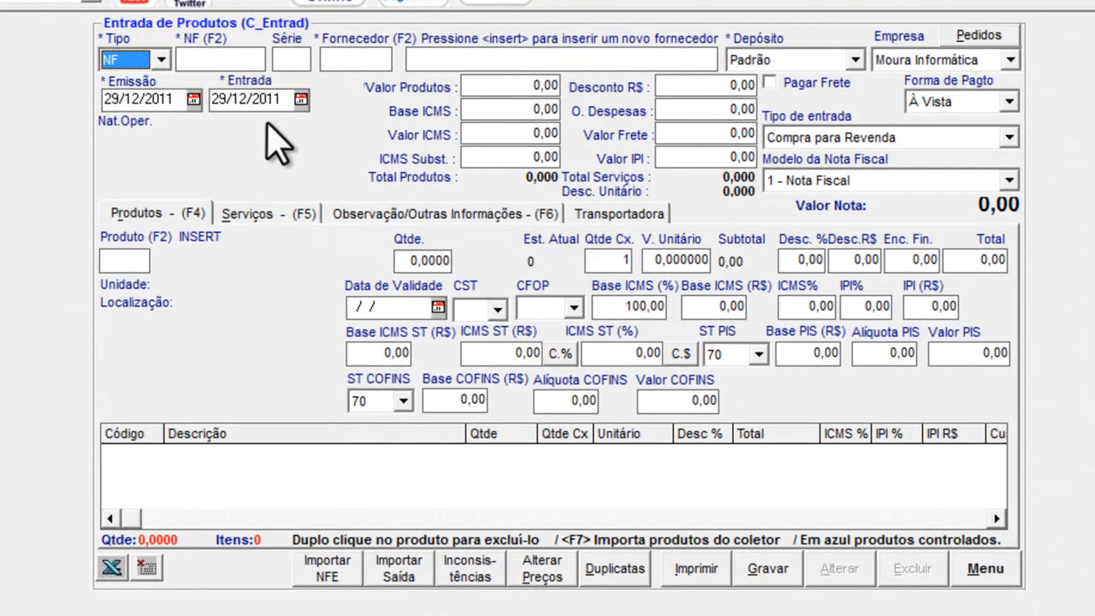
- Fill in the product entry header with invoice 321654, series 1 and supplier 1, DISTRIBUIDORA DE COMBUSTÍVEIS
left_click(280, 100)
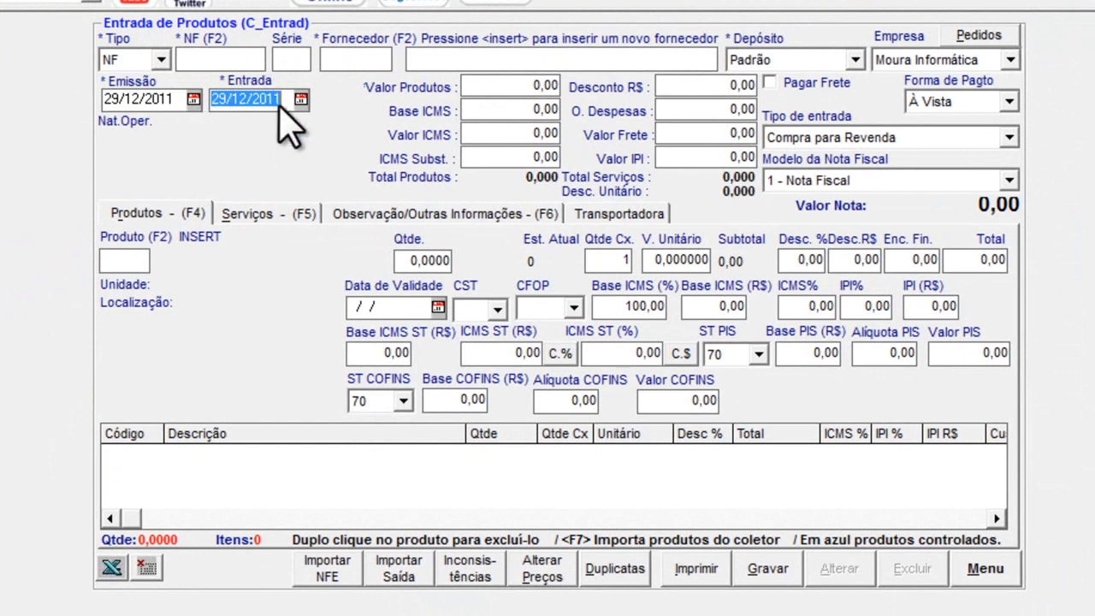
left_click(231, 60)
type("321654")
- Find the product GASOLINA COMUM by searching for "GASOLI", select it for the invoice and set its quantity to 5000
left_click(137, 261)
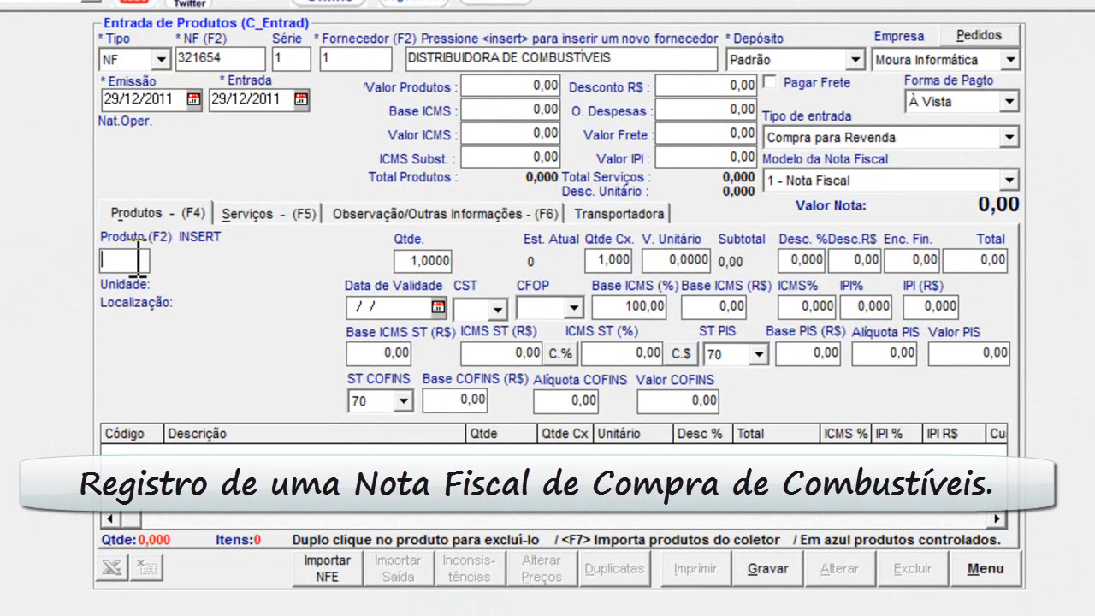
type("GASOLI")
key("Return")
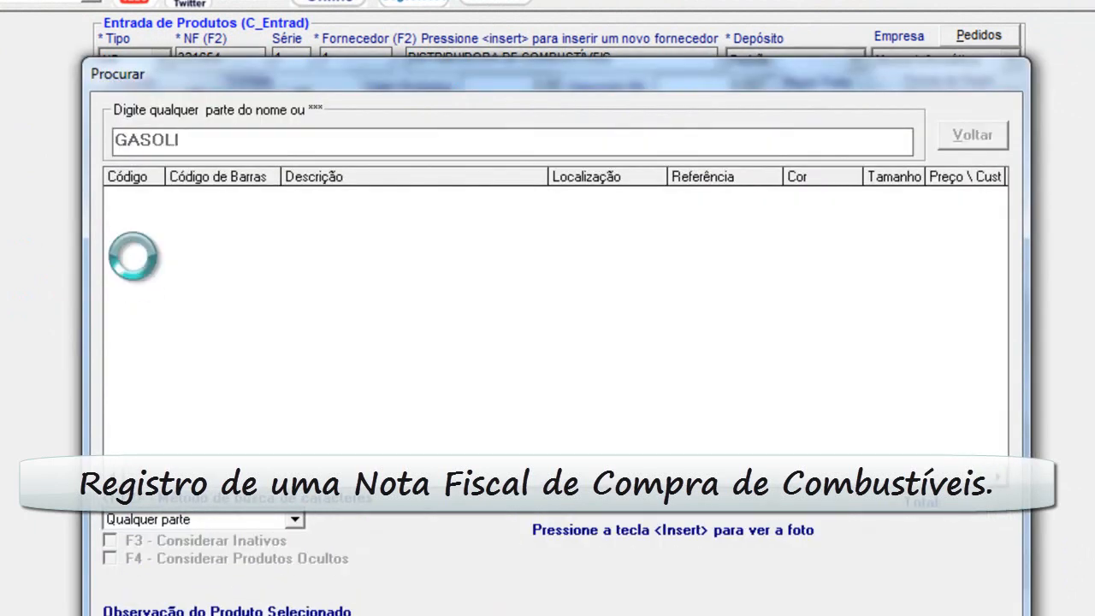
key("Return")
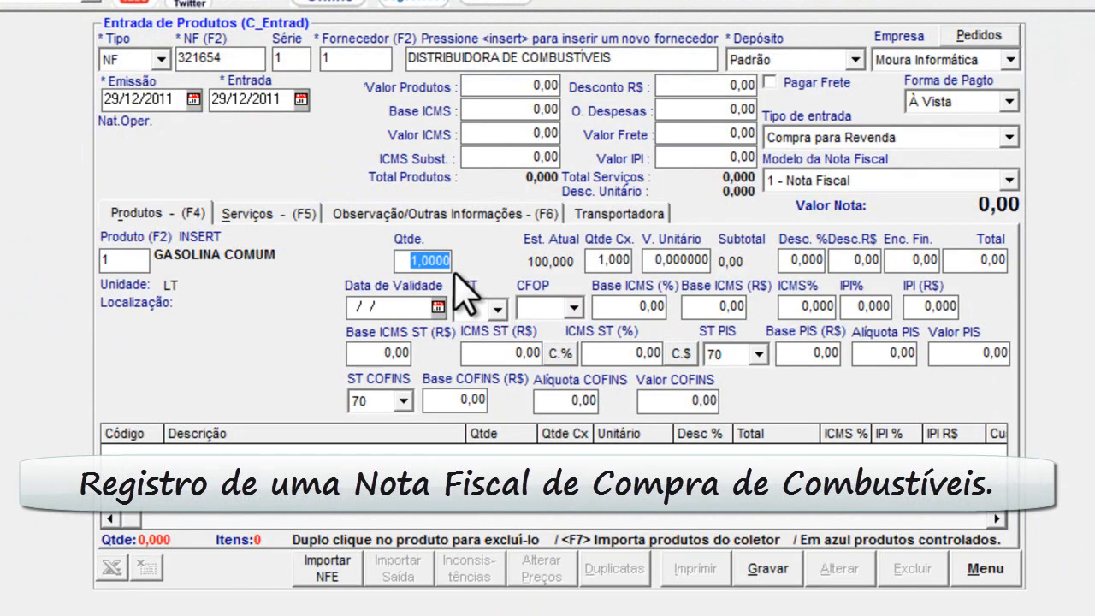
type("5000")
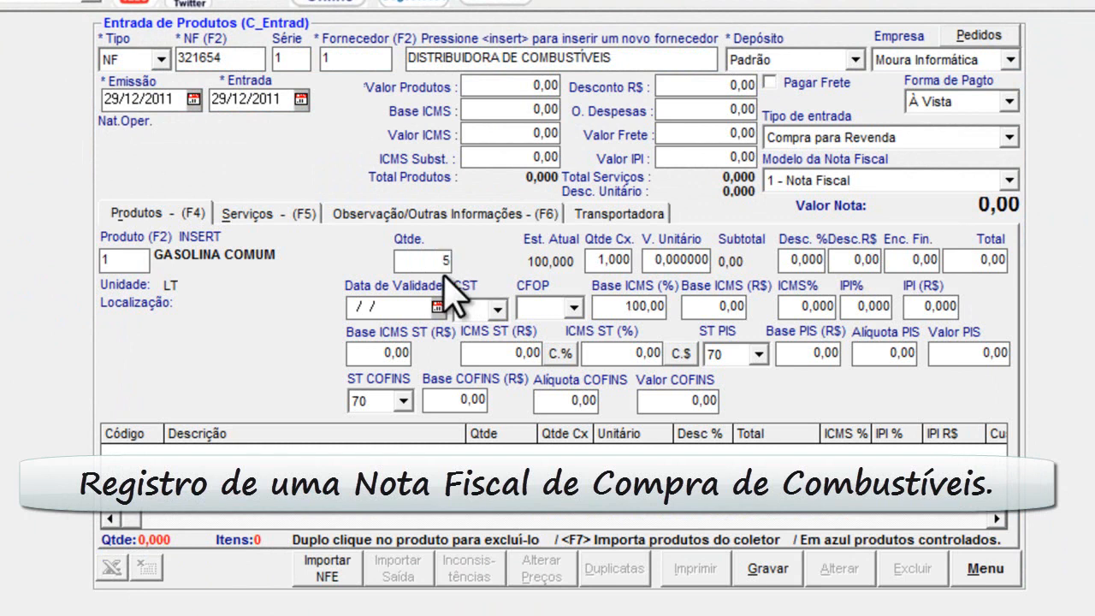
key("Return")
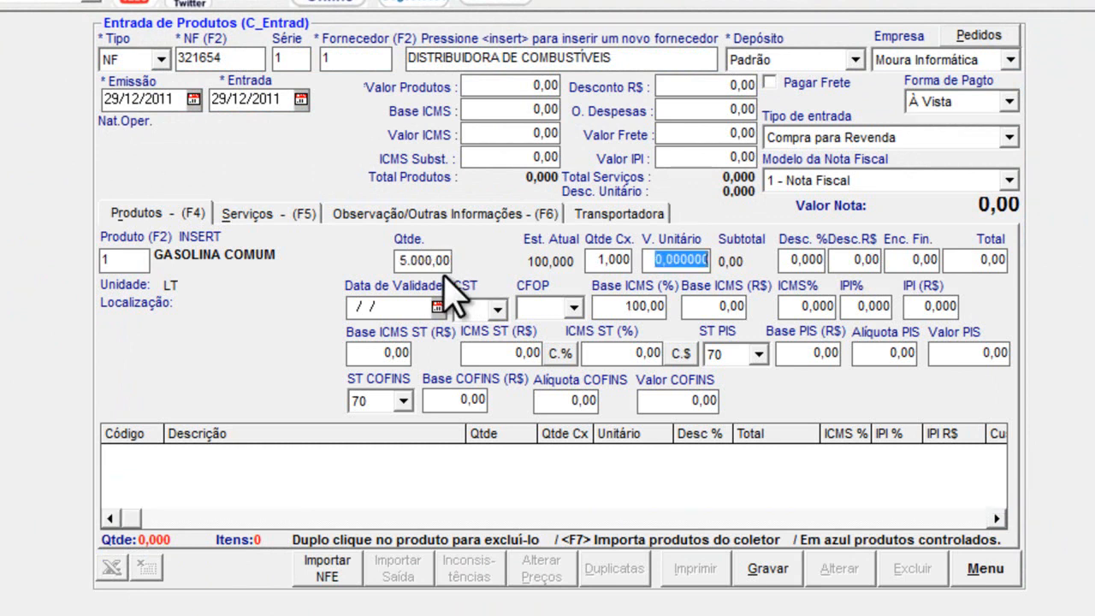
- Set the GASOLINA COMUM item's unit value to 1,896, CST to 60 and CFOP to 1.407, and add it to the invoice
type("1,896")
key("Return")
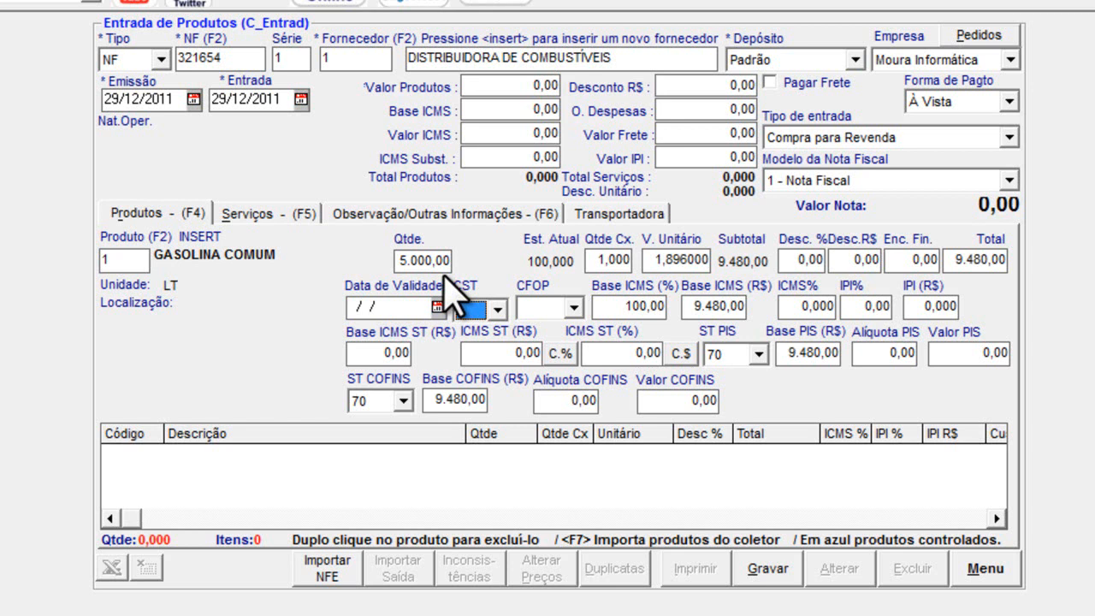
type("30")
type("60")
key("Return")
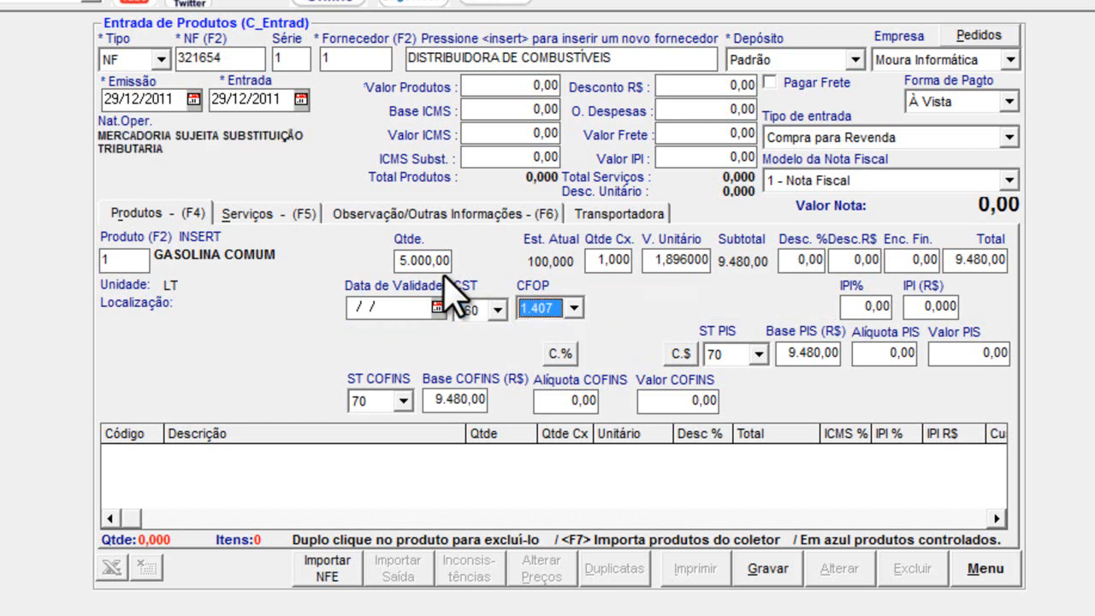
key("Return")
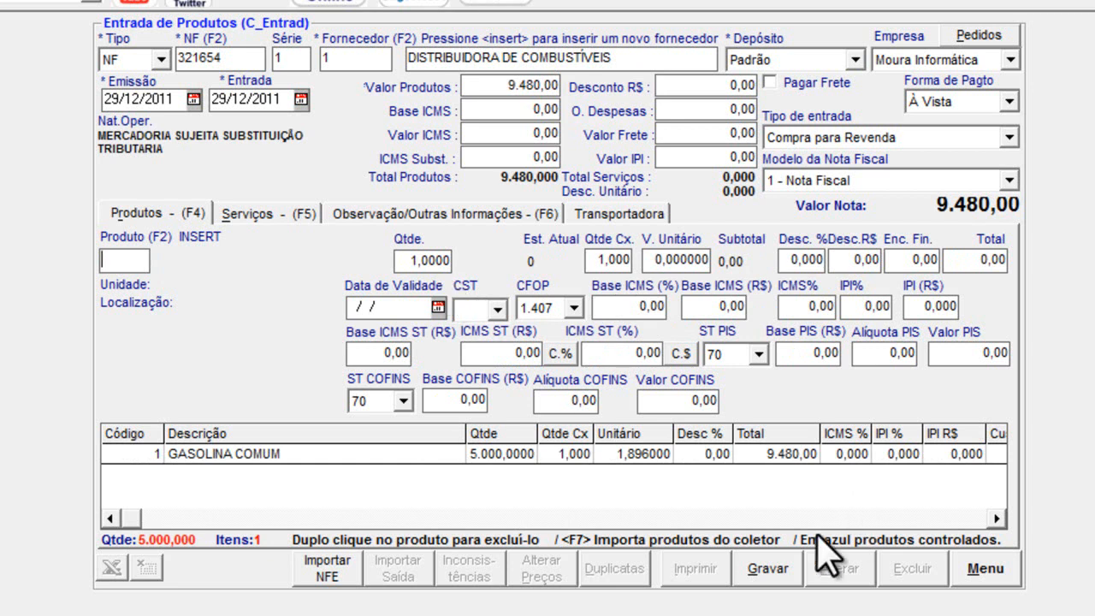
- Save the product entry and allocate 2500 litres of GASOLINA COMUM to tank 01 in the fuel distribution
left_click(757, 571)
left_click_drag(617, 148, 646, 36)
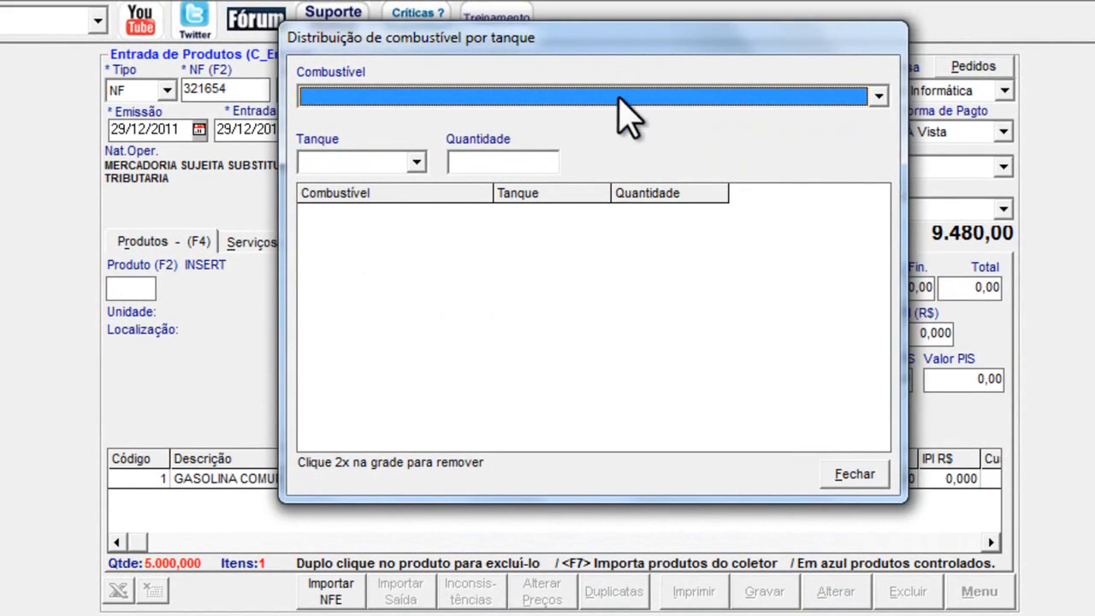
left_click(620, 100)
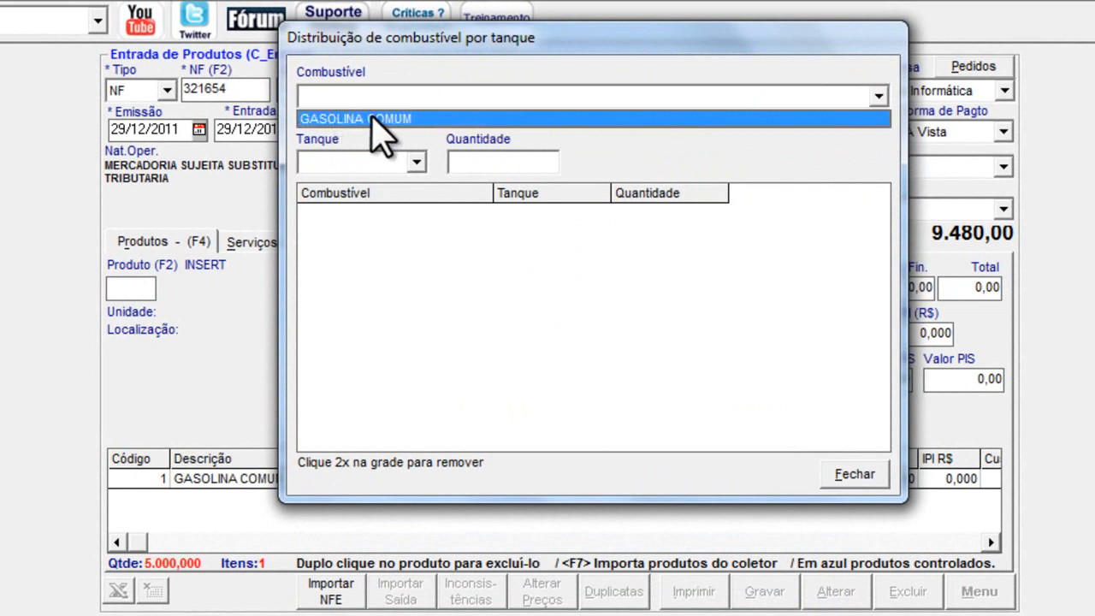
left_click(377, 119)
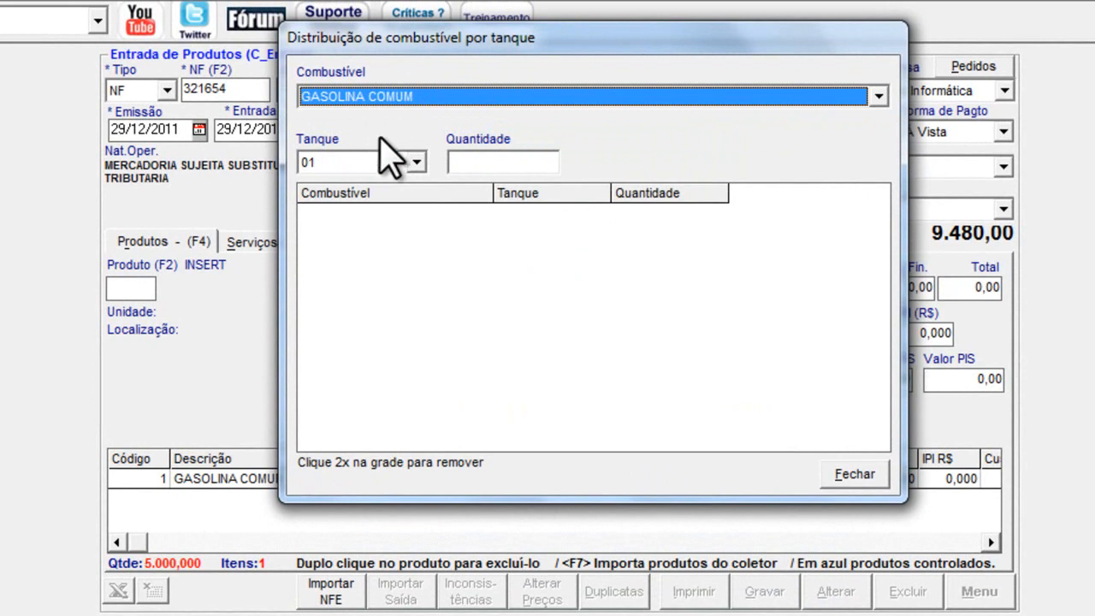
left_click(395, 163)
left_click(477, 163)
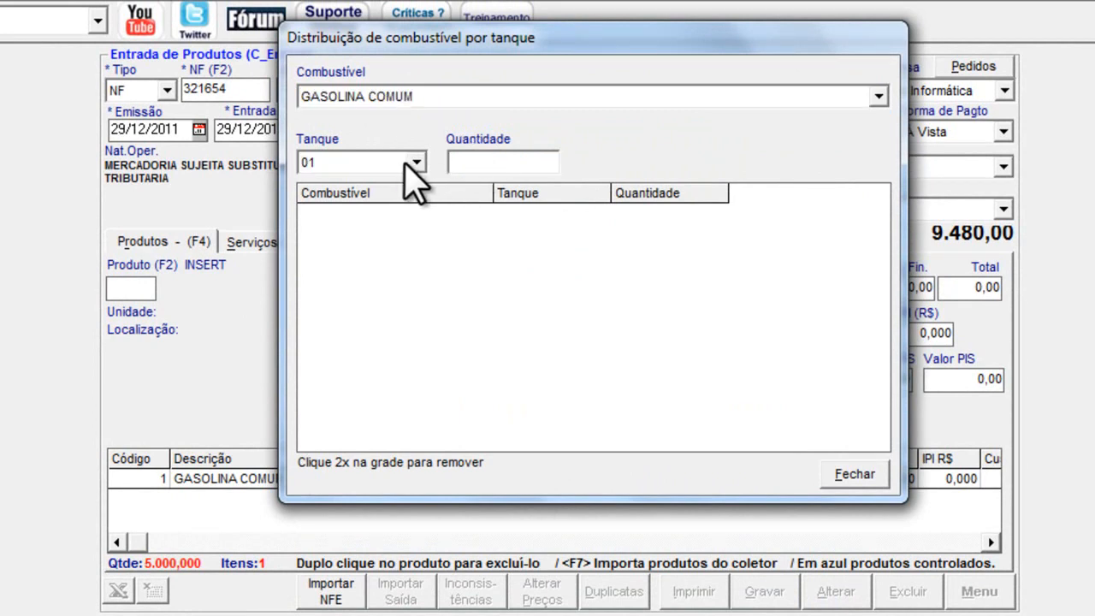
type("2500")
key("Return")
- Allocate another 2.500 litres of GASOLINA COMUM to tank 02 in the fuel distribution
left_click(416, 162)
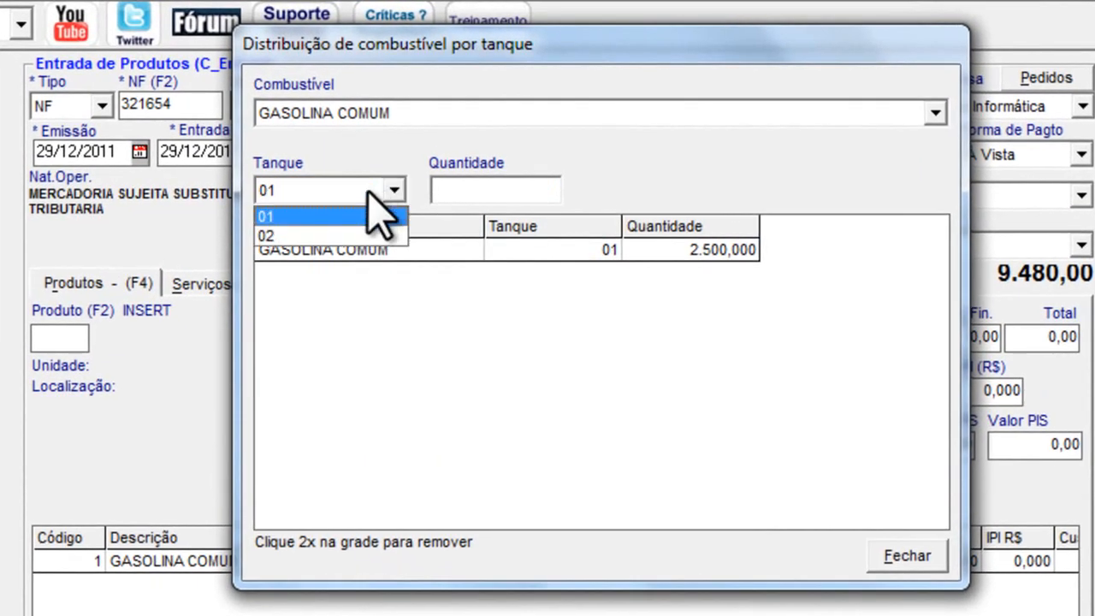
left_click(395, 234)
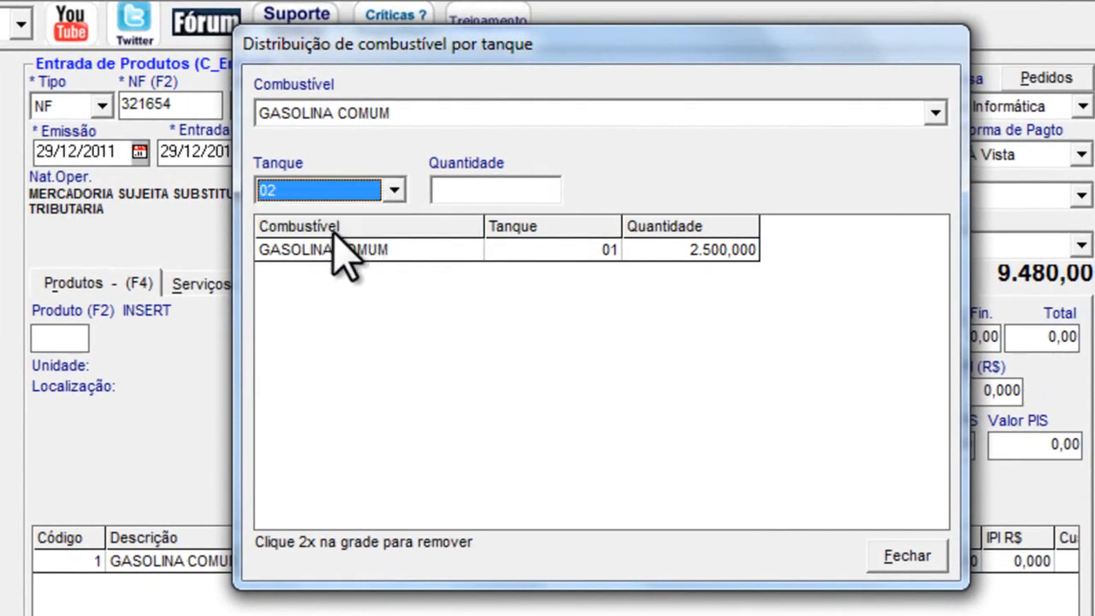
left_click(496, 189)
type("2.")
type("500")
key("Return")
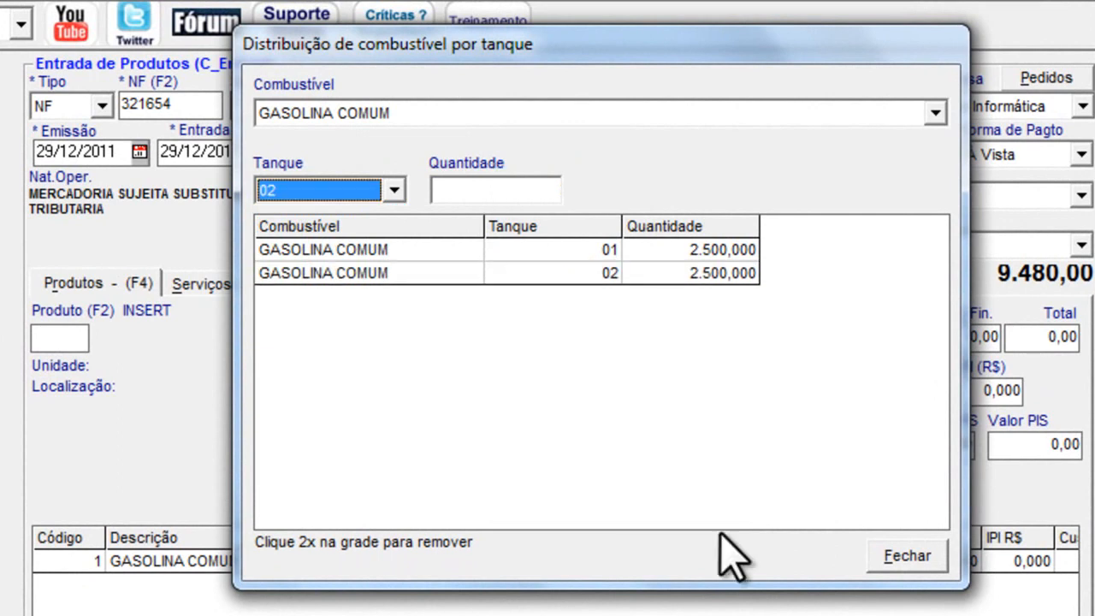
- Finish the tank distribution and saved entry, and generate the GASOLINA COMUM LMC for 29/12/2011 with the received volume
left_click(909, 558)
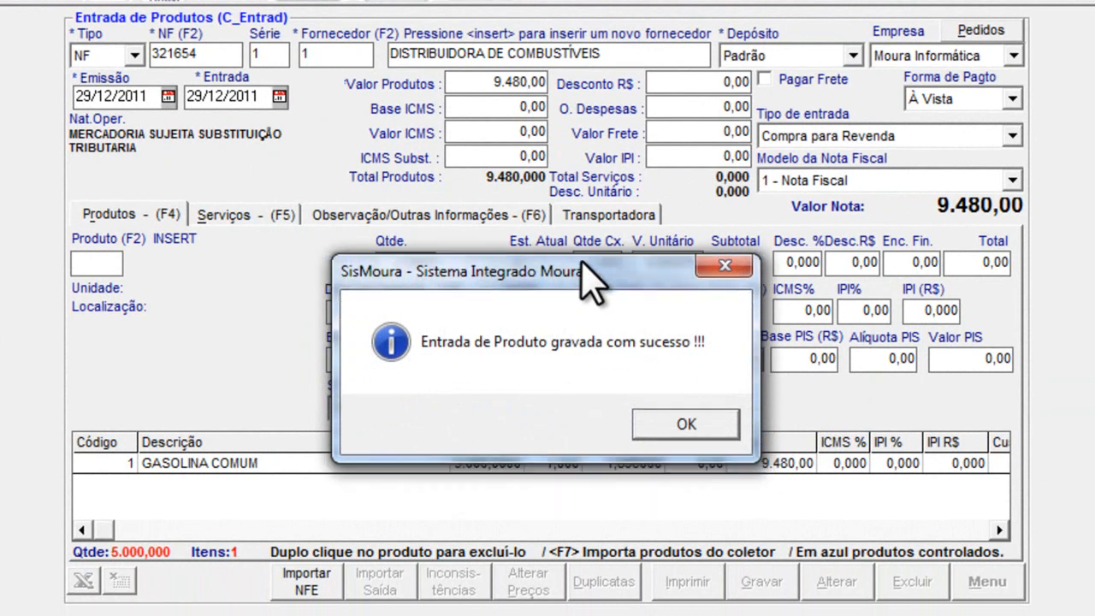
left_click(686, 452)
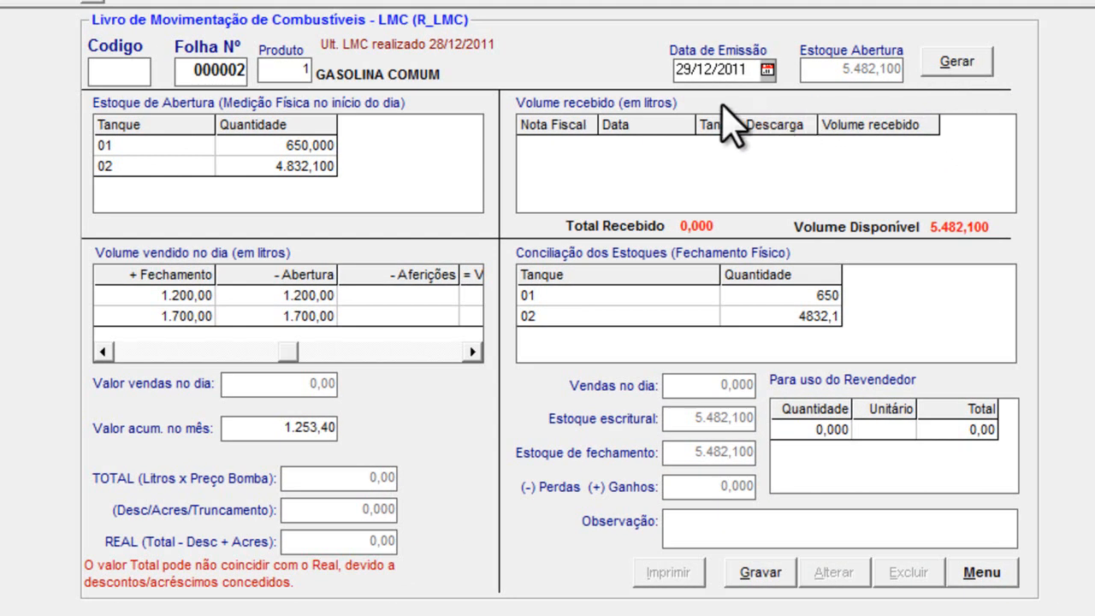
left_click(963, 66)
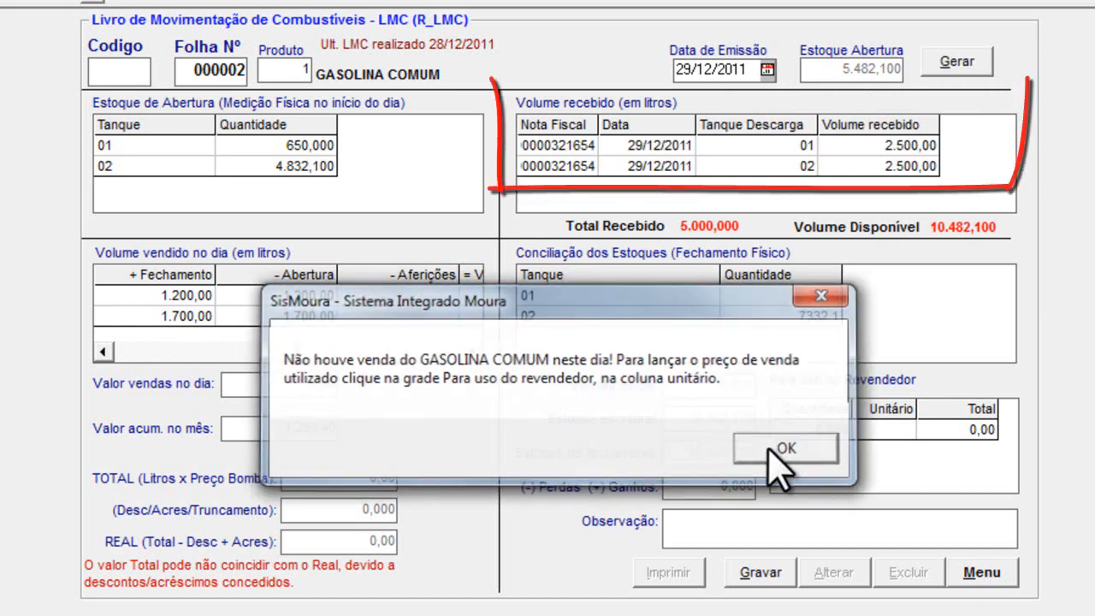
left_click(780, 454)
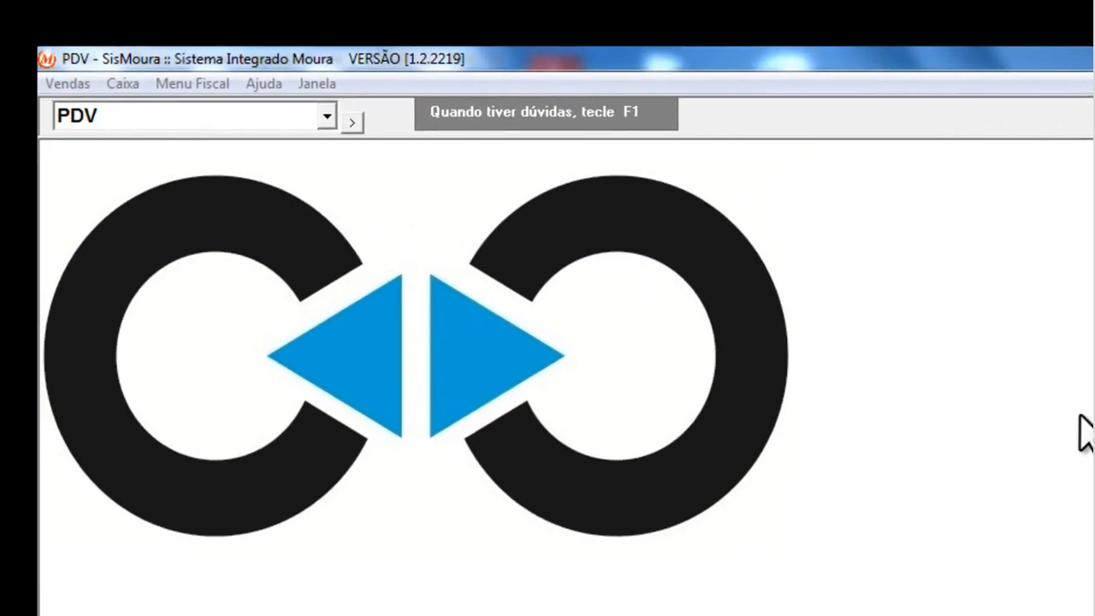
- Open a new sale in the PDV module and select GASOLINA COMUM by searching for "GASOLINA"
left_click(79, 89)
left_click(94, 113)
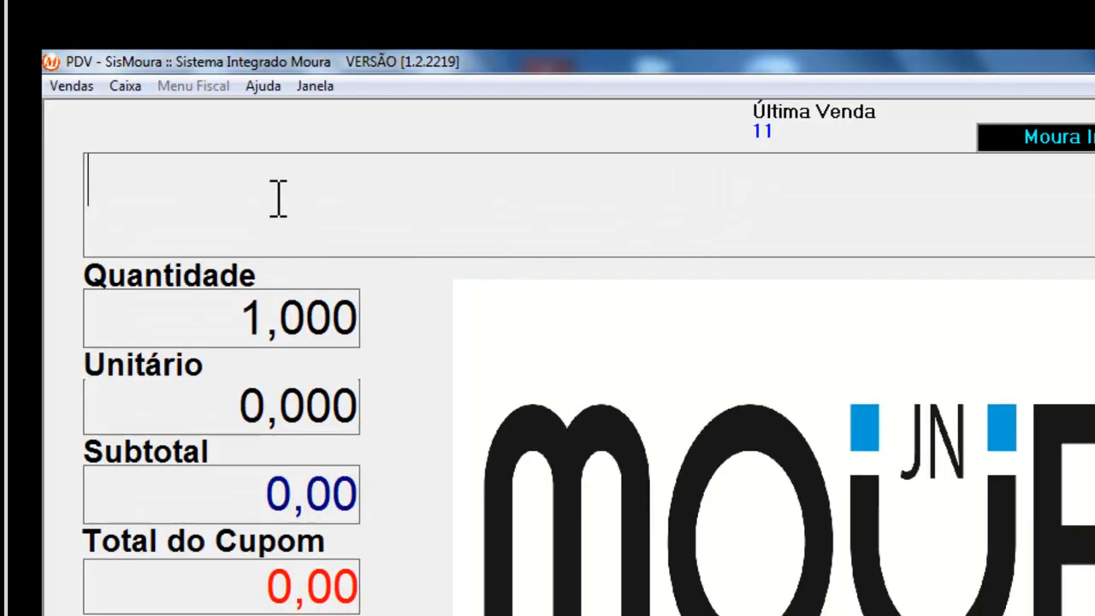
type("GASO")
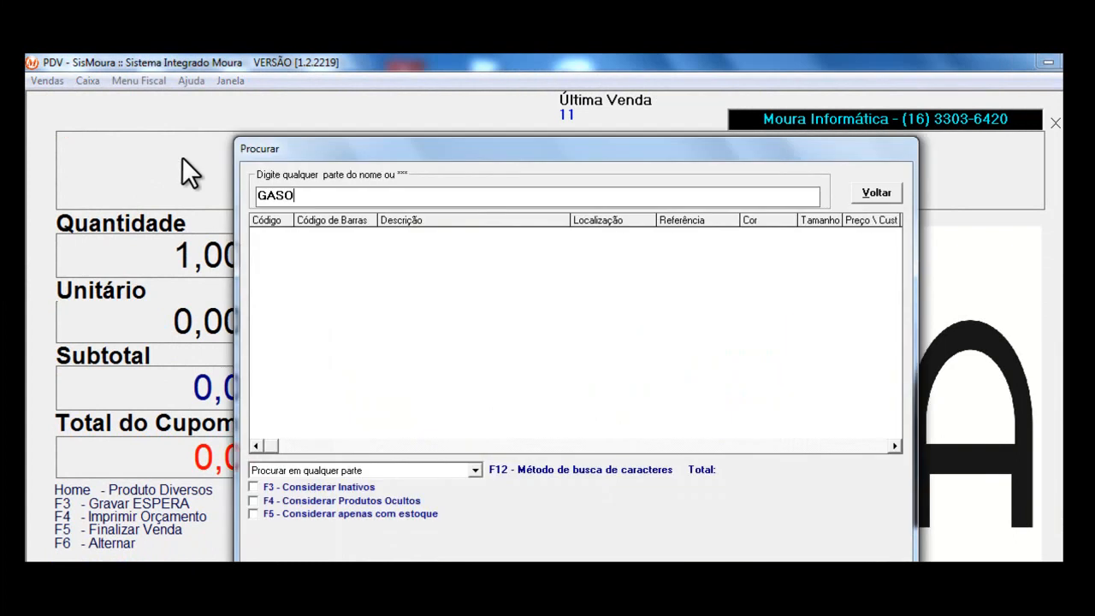
type("LINA")
key("Return")
key("Return")
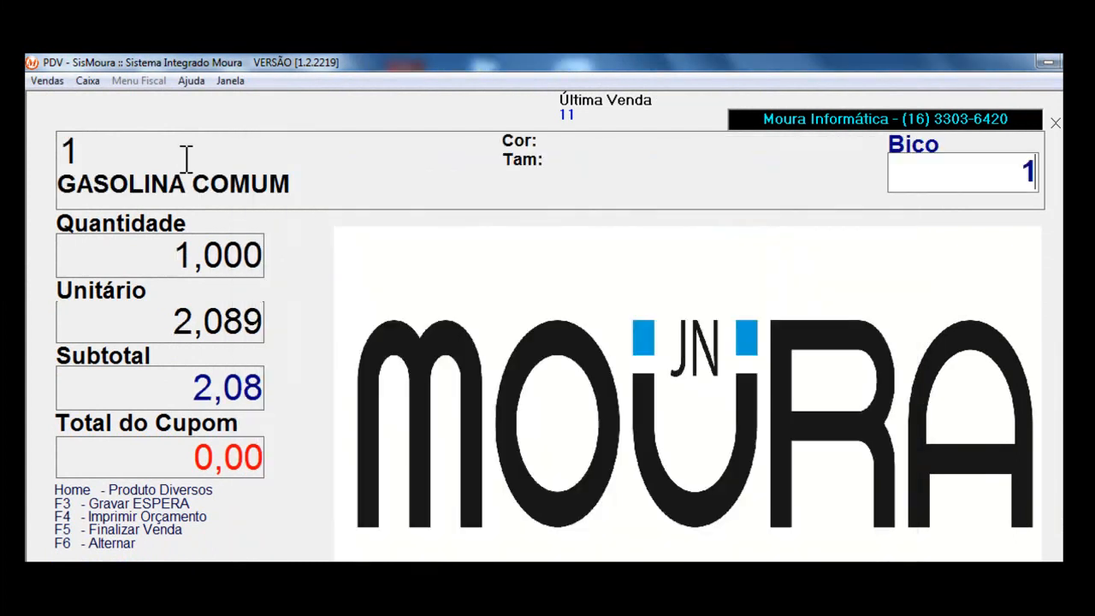
- Sell GASOLINA COMUM from nozzle 1 with a subtotal of 50,00 and finalize the sale with 50 in cash
key("Return")
type("5")
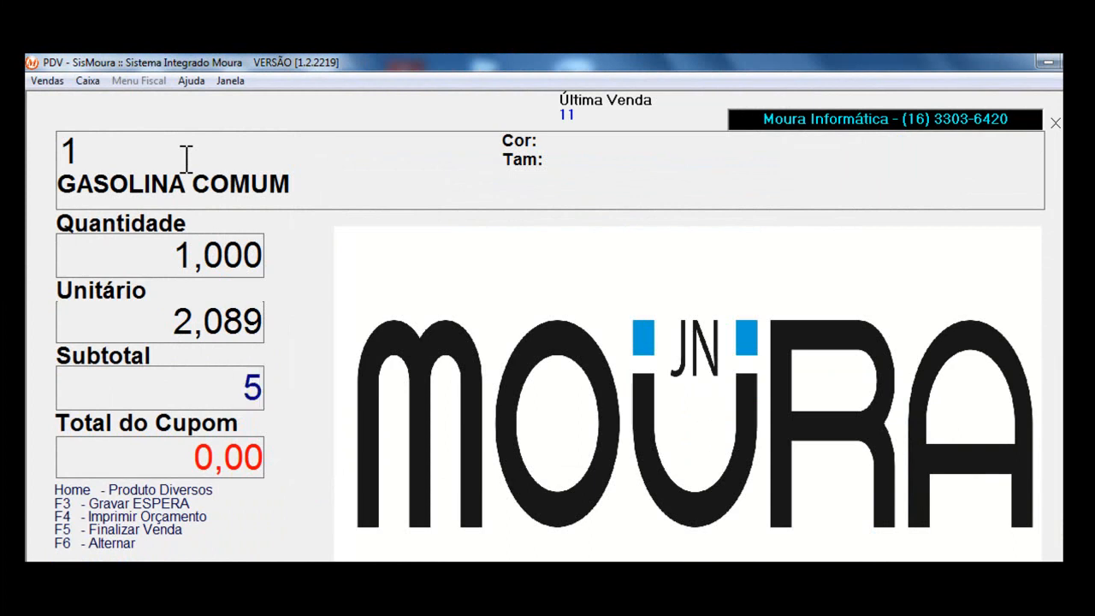
type("0,00")
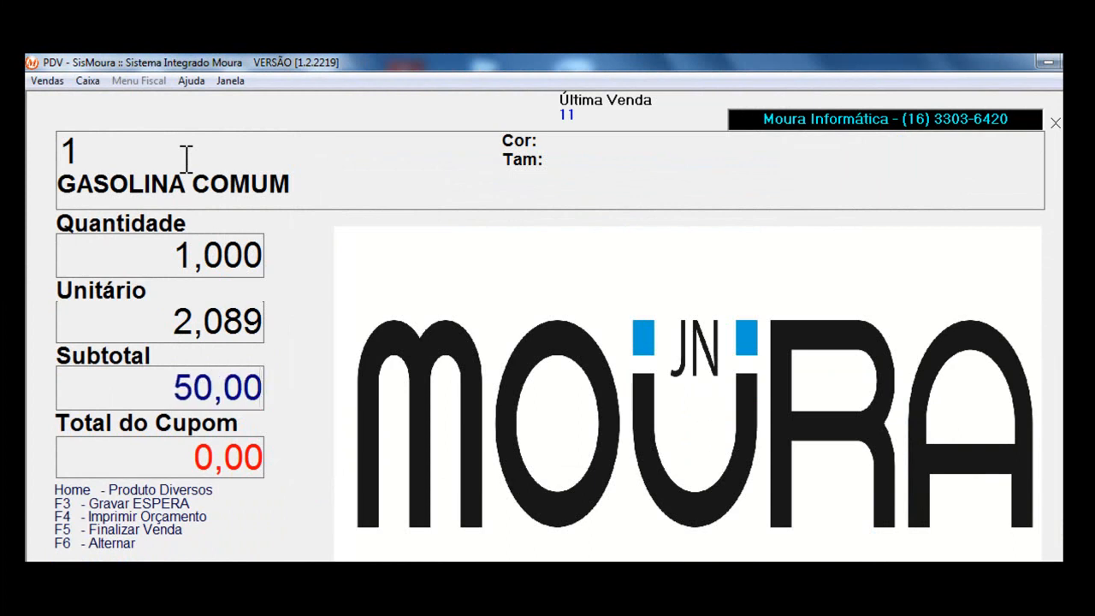
key("Return")
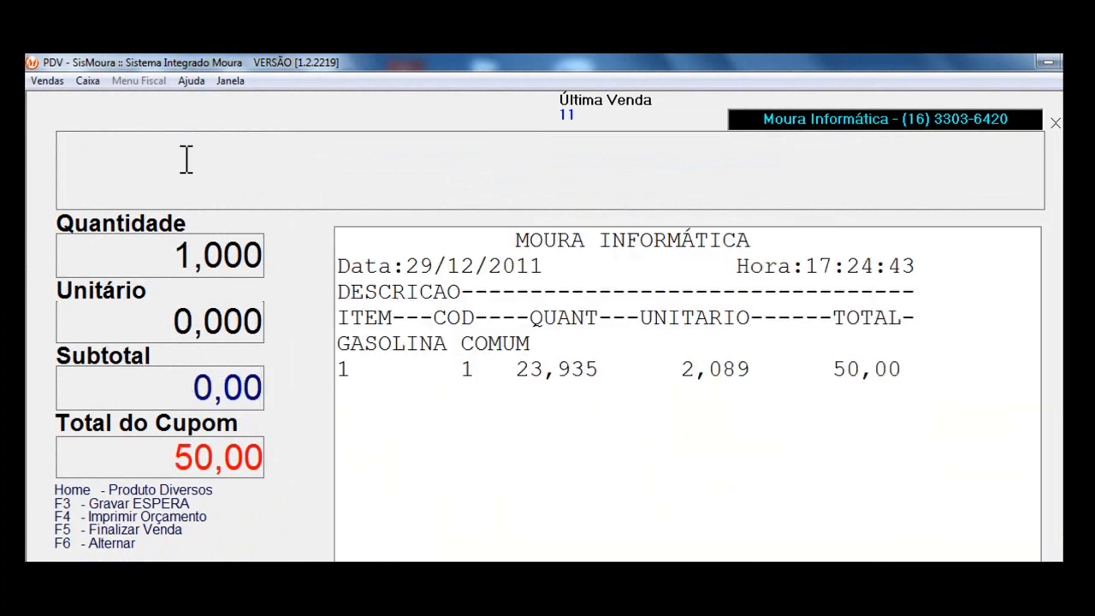
key("F5")
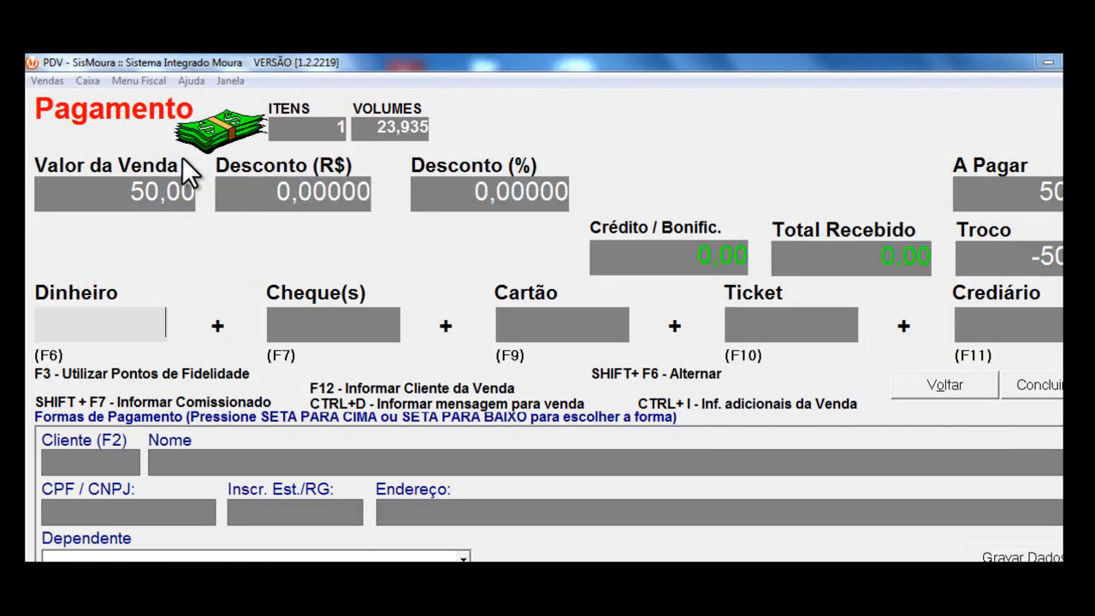
type("50")
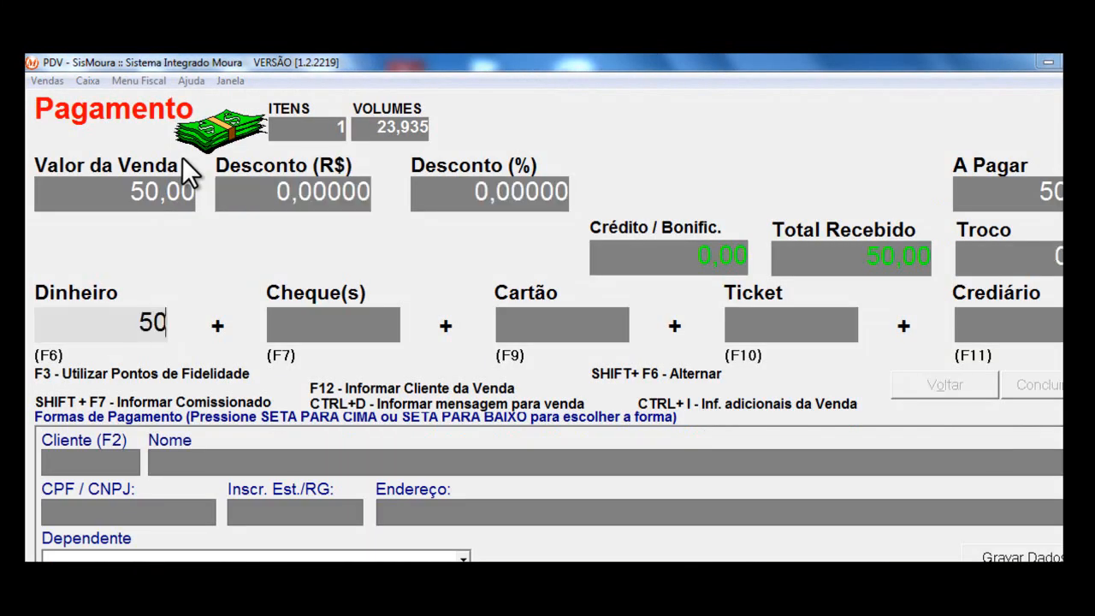
key("Return")
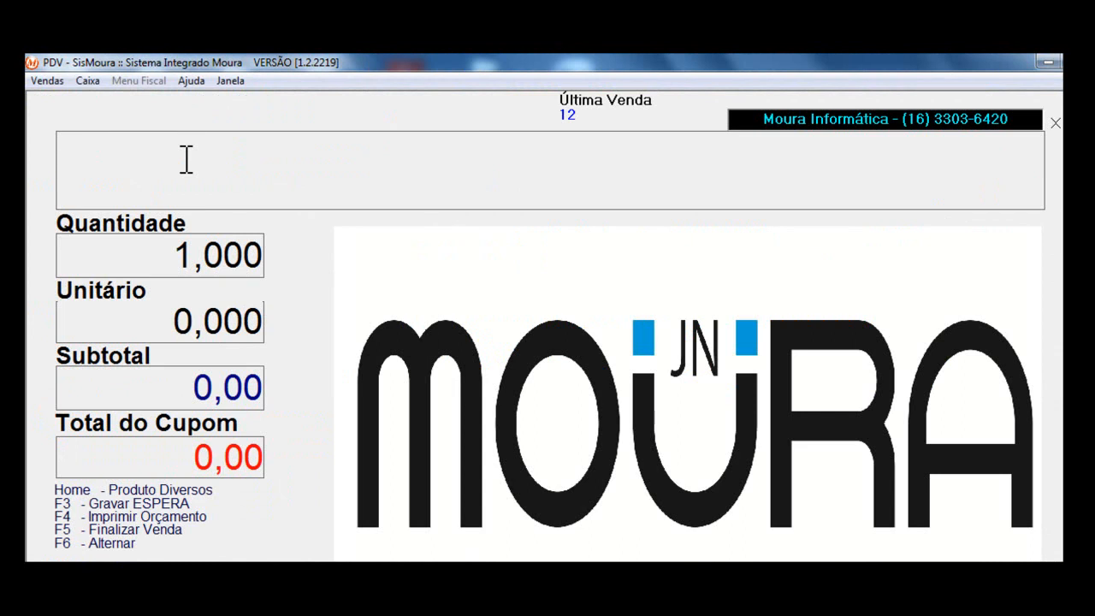
- Record a second GASOLINA COMUM sale from nozzle 2 with a subtotal of 60,00, paid in cash, and leave the sales screen
key("Return")
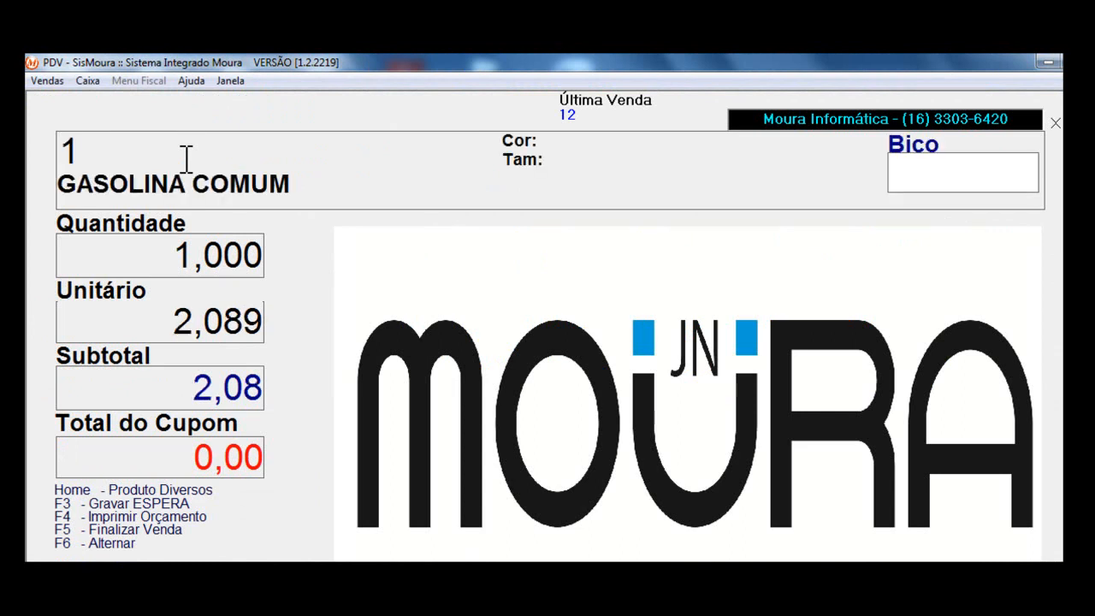
key("Return")
key("Return")
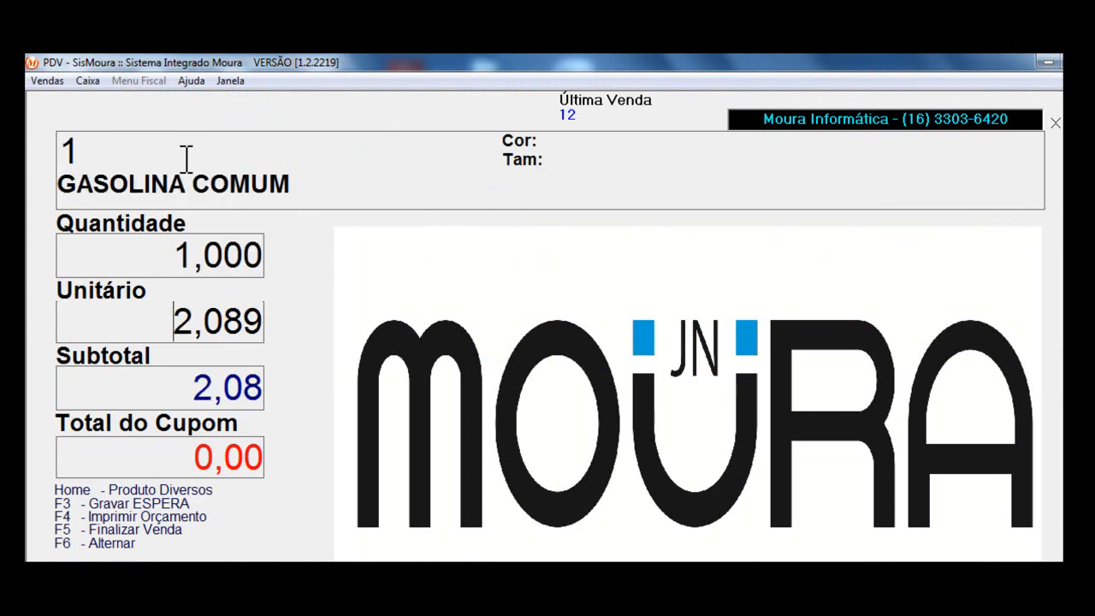
key("Return")
type("6")
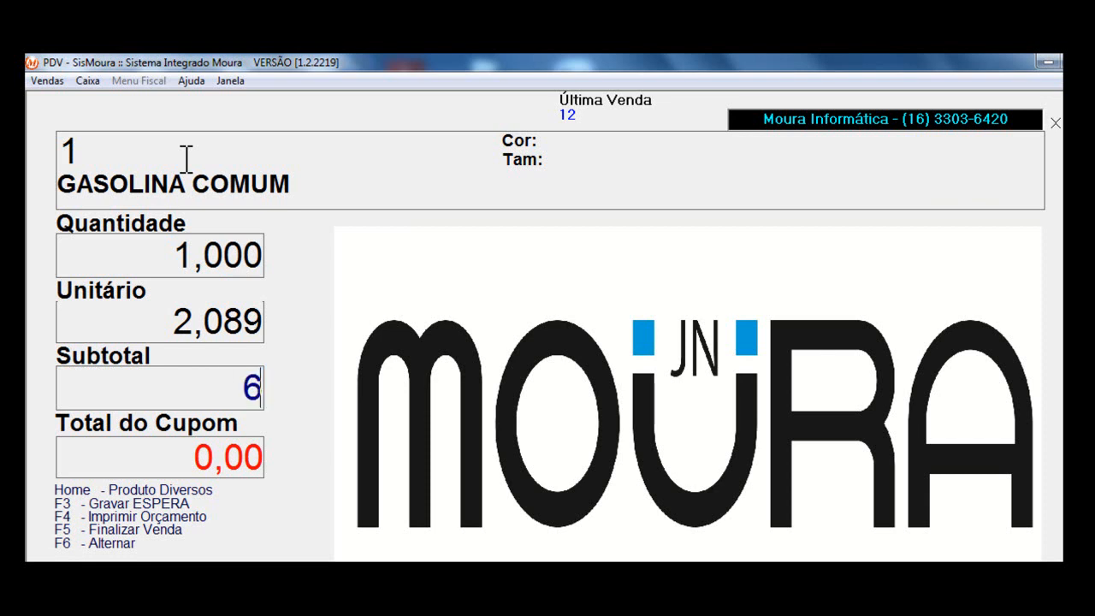
key("Return")
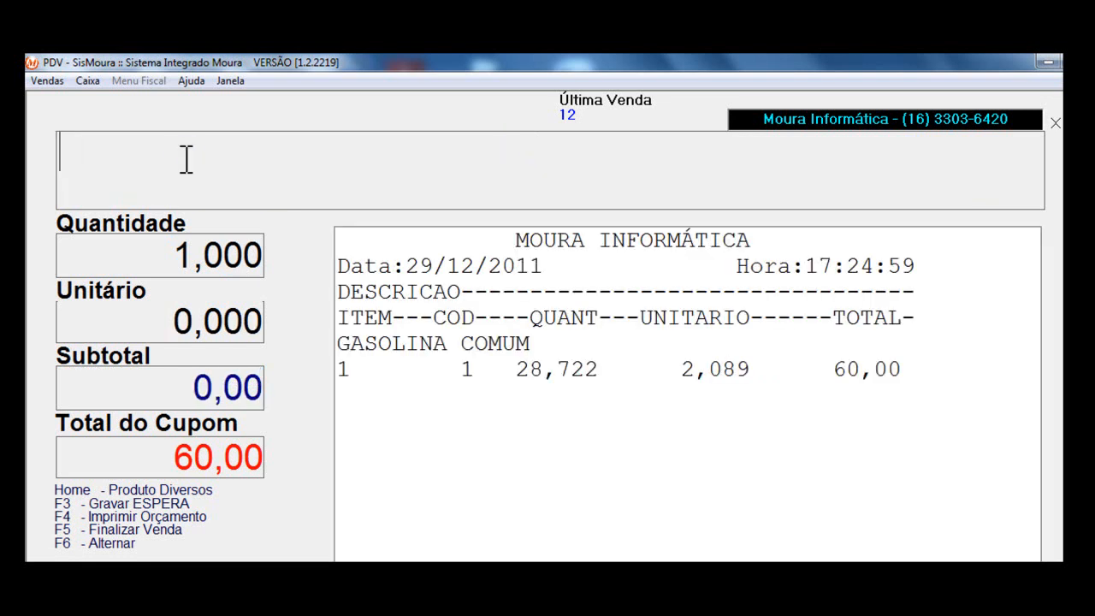
key("F5")
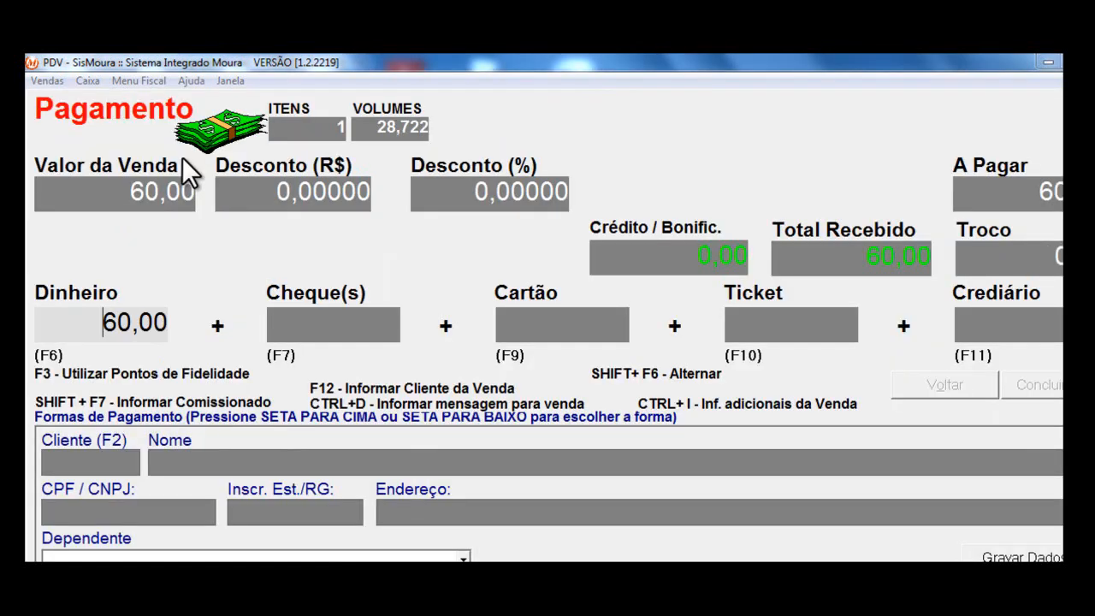
key("Escape")
key("Escape")
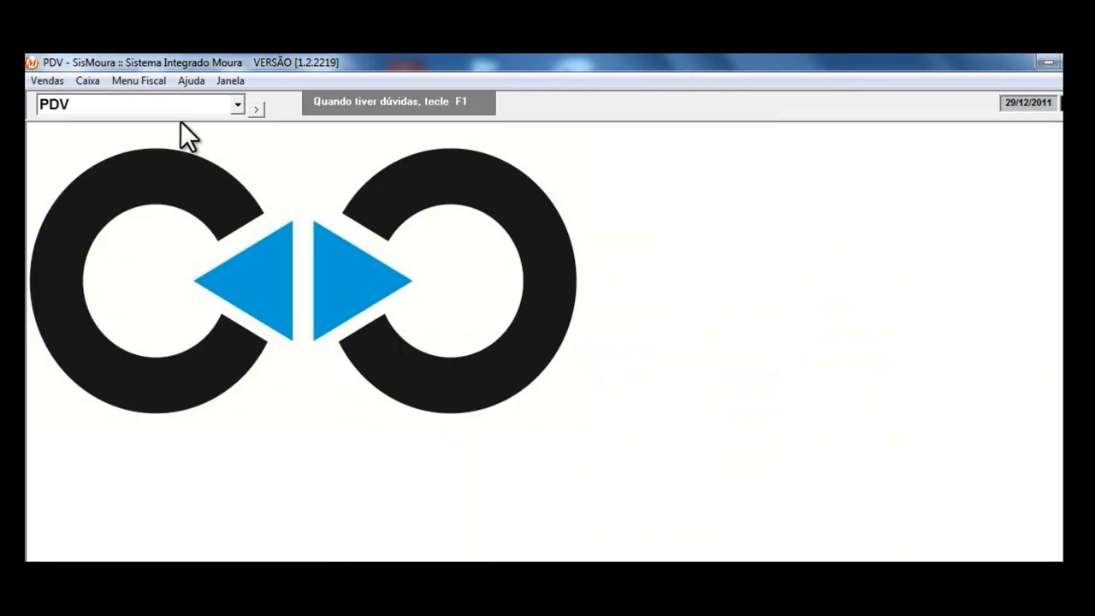
- Switch to the Posto module and regenerate the GASOLINA COMUM LMC for 29/12/2011 to include the day's sales
left_click(192, 104)
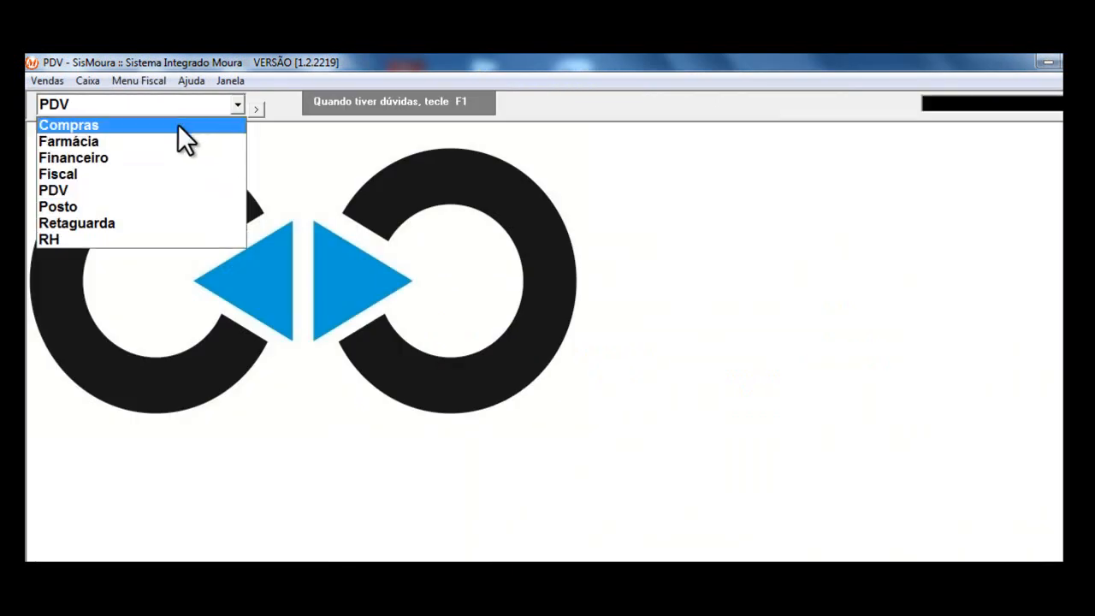
left_click(74, 206)
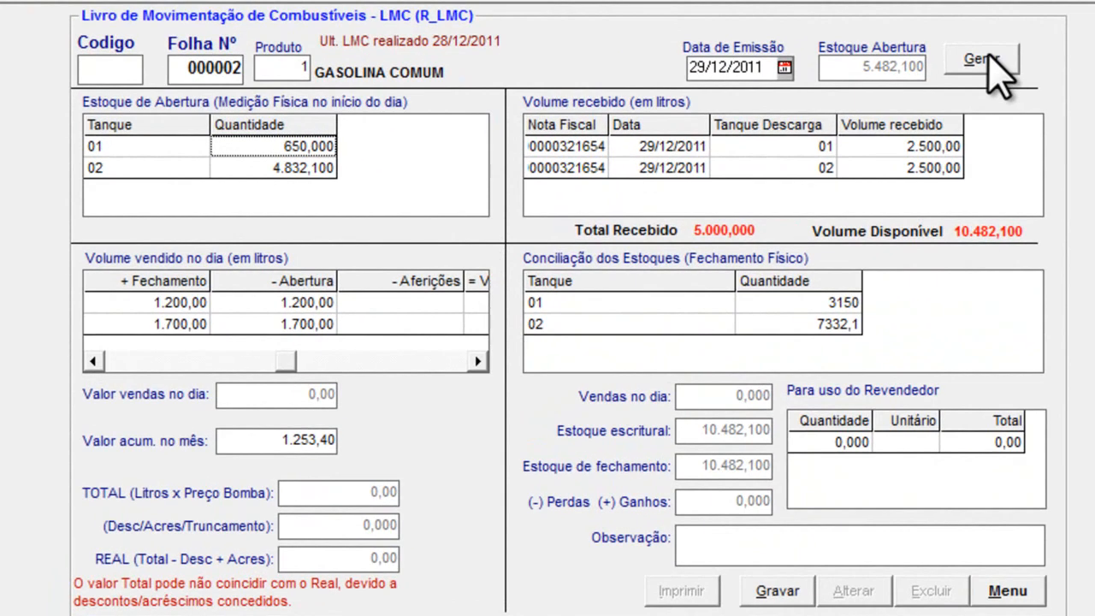
left_click(984, 60)
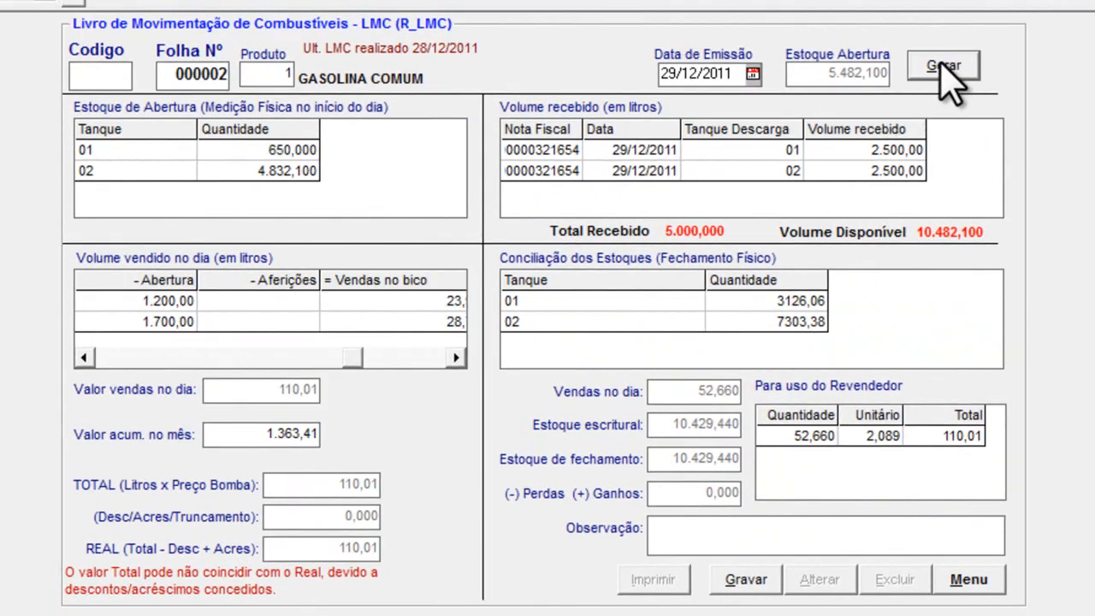
left_click(942, 65)
- Examine the closing, opening and sales figures per nozzle in the LMC's sold volume grid
left_click(85, 358)
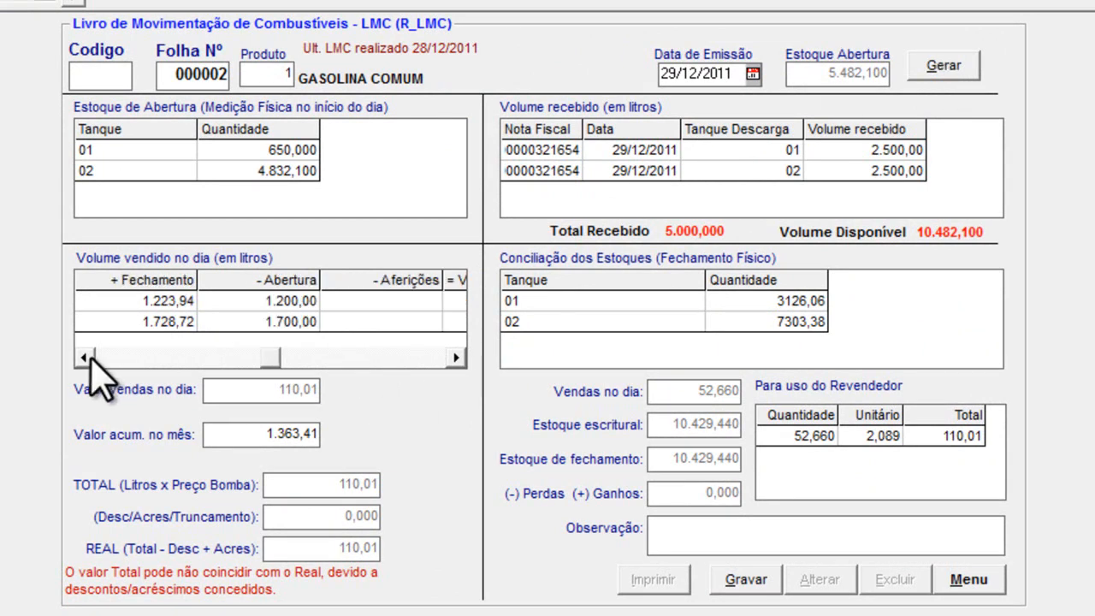
left_click(85, 357)
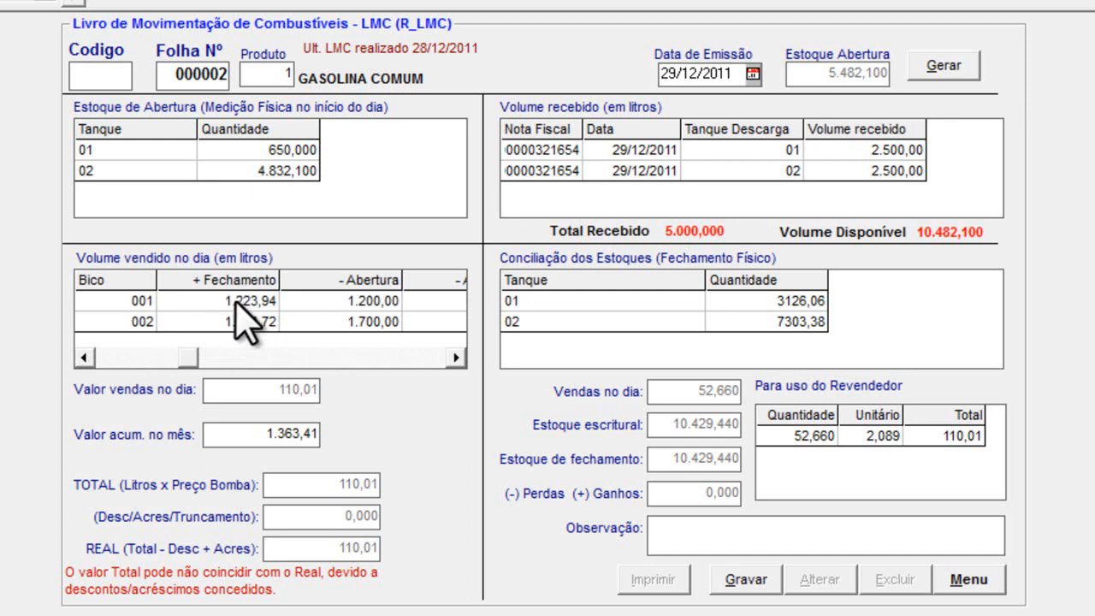
left_click(455, 357)
left_click(454, 357)
left_click(454, 358)
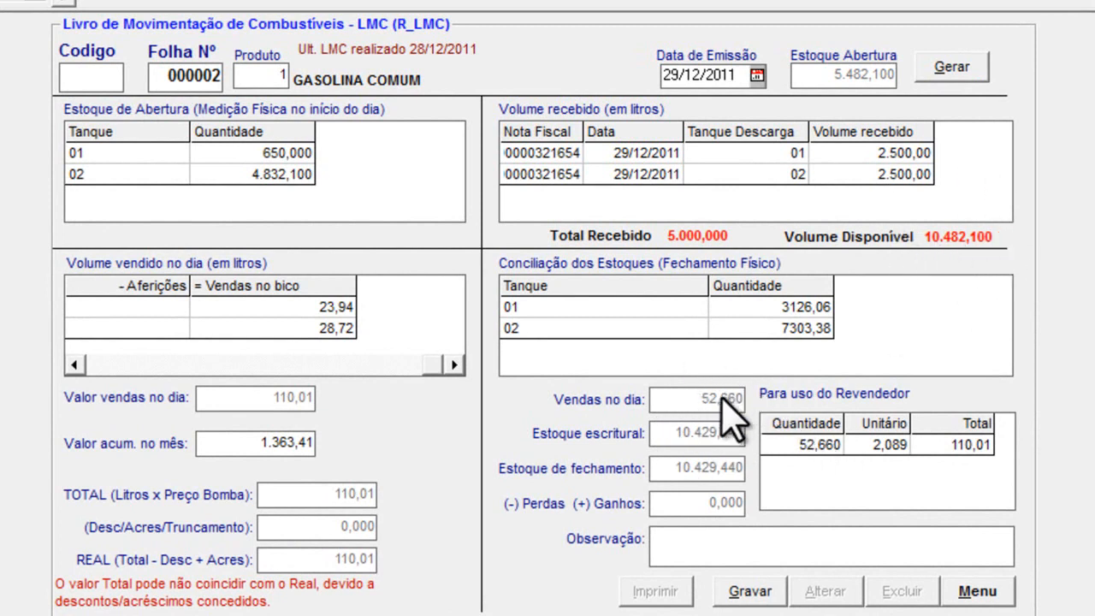
- Set the closing physical stock to 3128,52 for tank 01 and 7323,01 for tank 02, and save the LMC
left_click(821, 308)
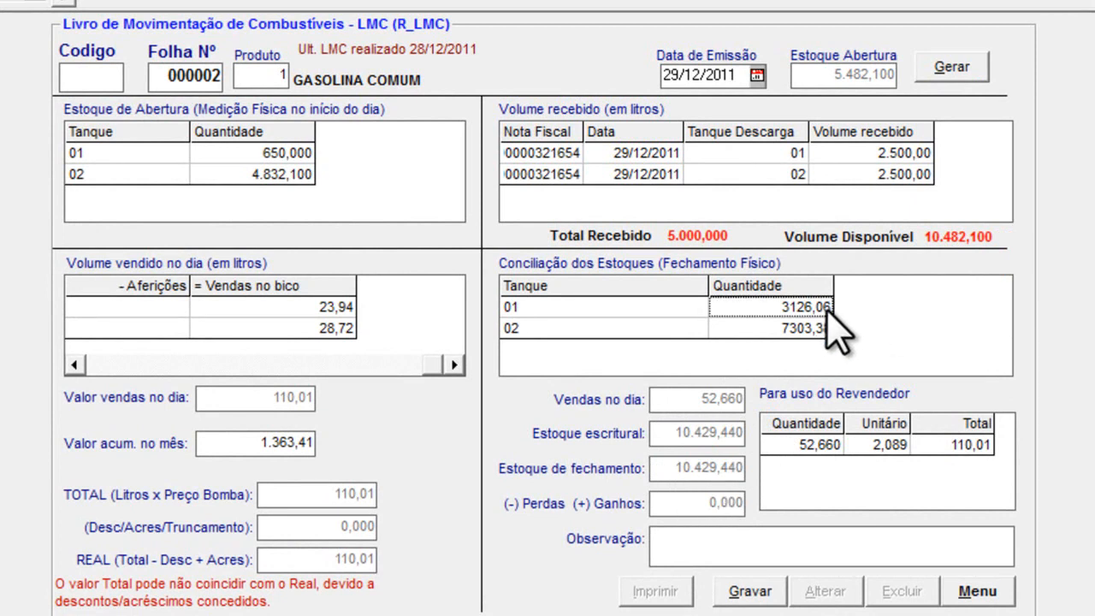
key("BackSpace")
key("BackSpace")
key("BackSpace")
key("BackSpace")
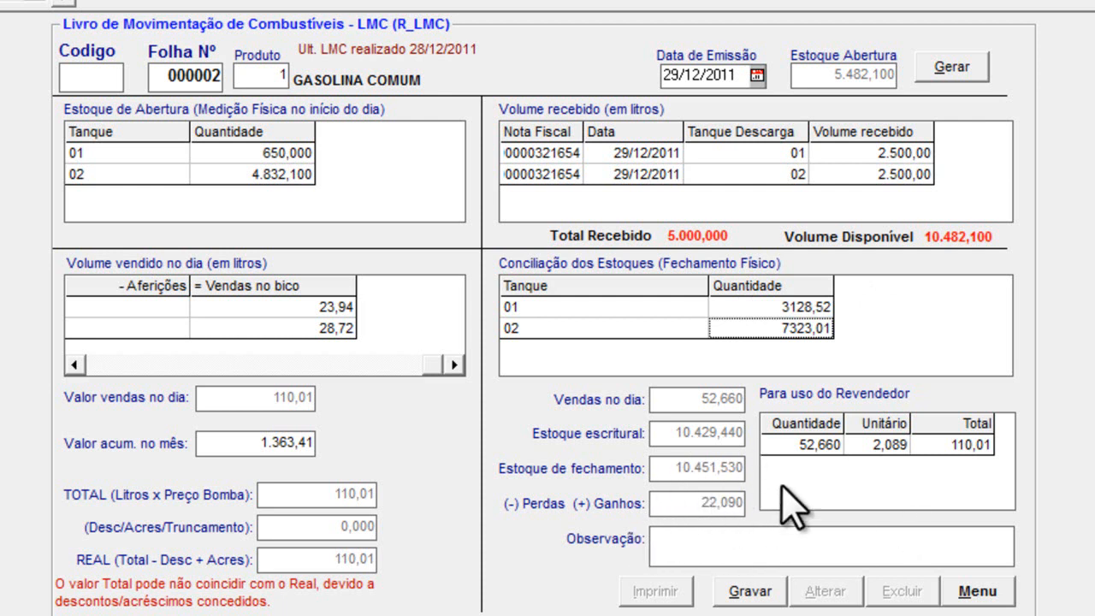
left_click(751, 592)
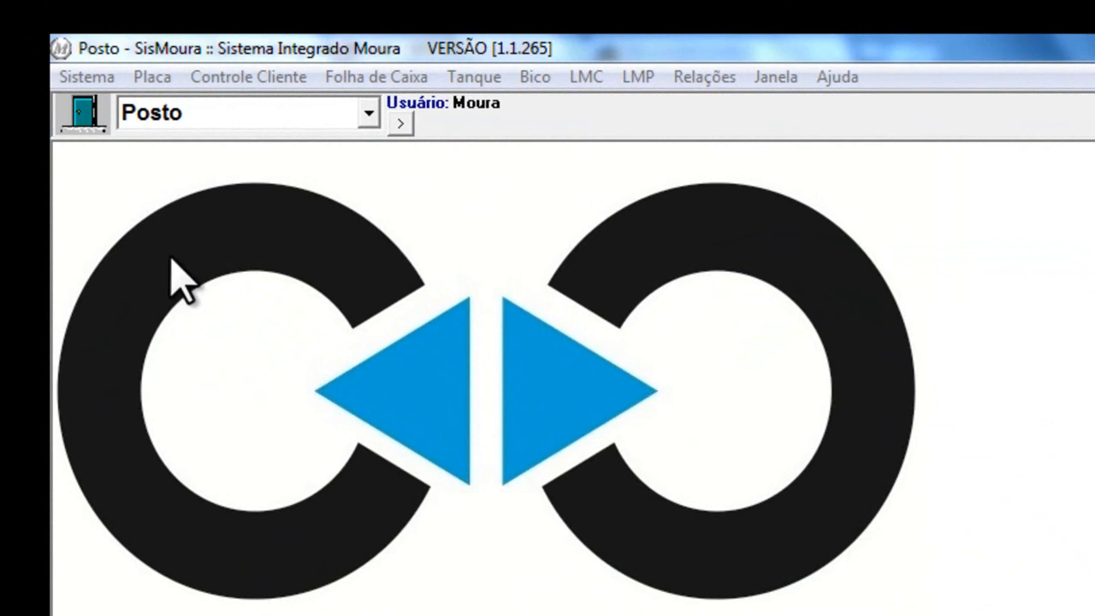
- Change the LMC type to FOLHA_CAIXA in the system parameters and save the setting
left_click(107, 176)
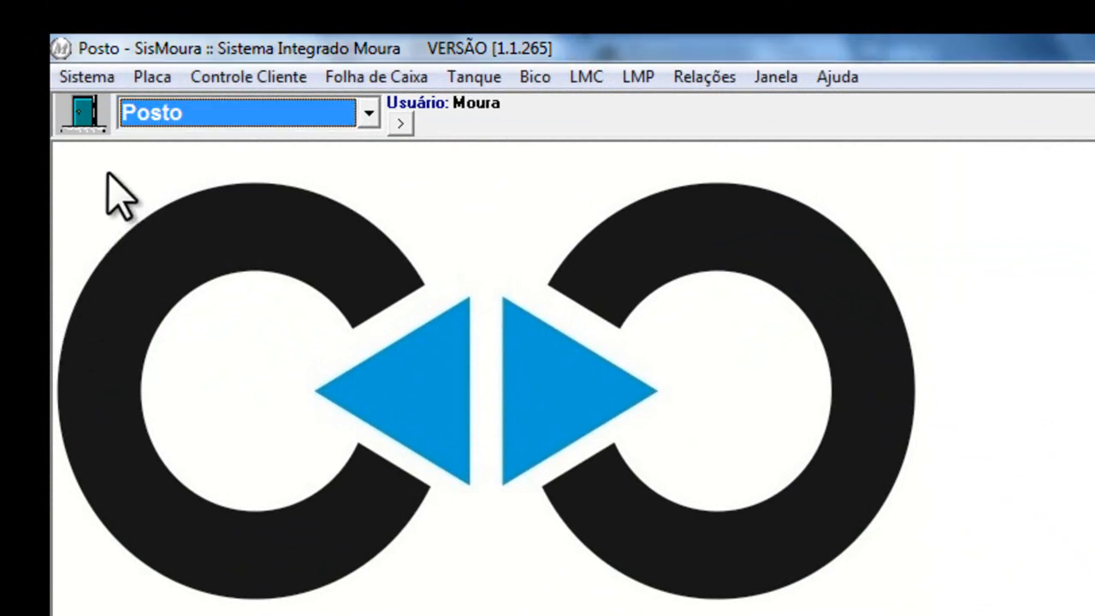
left_click(105, 75)
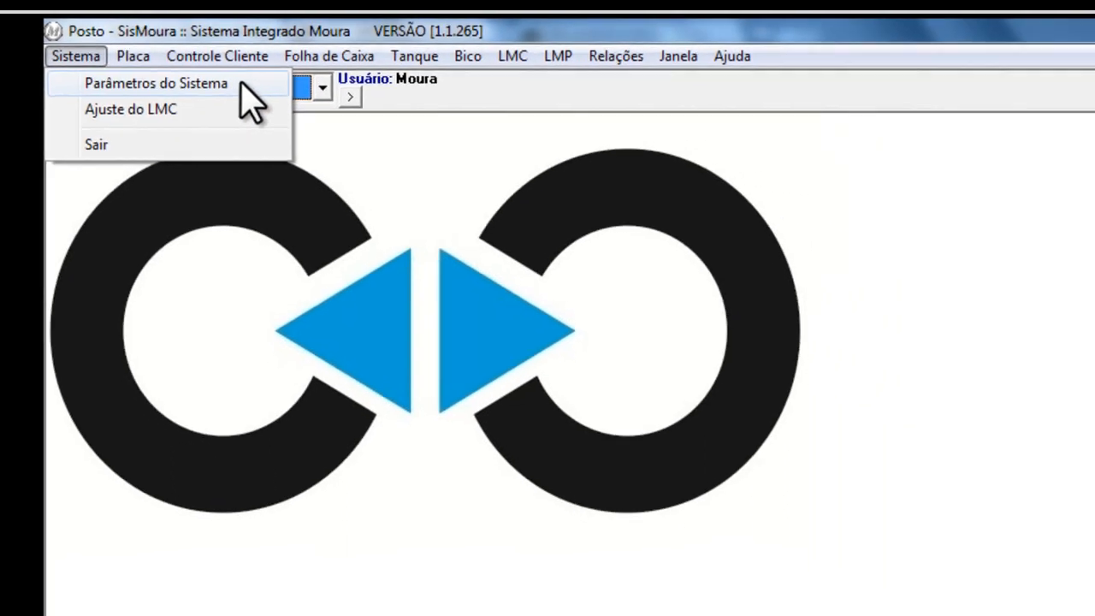
left_click(272, 107)
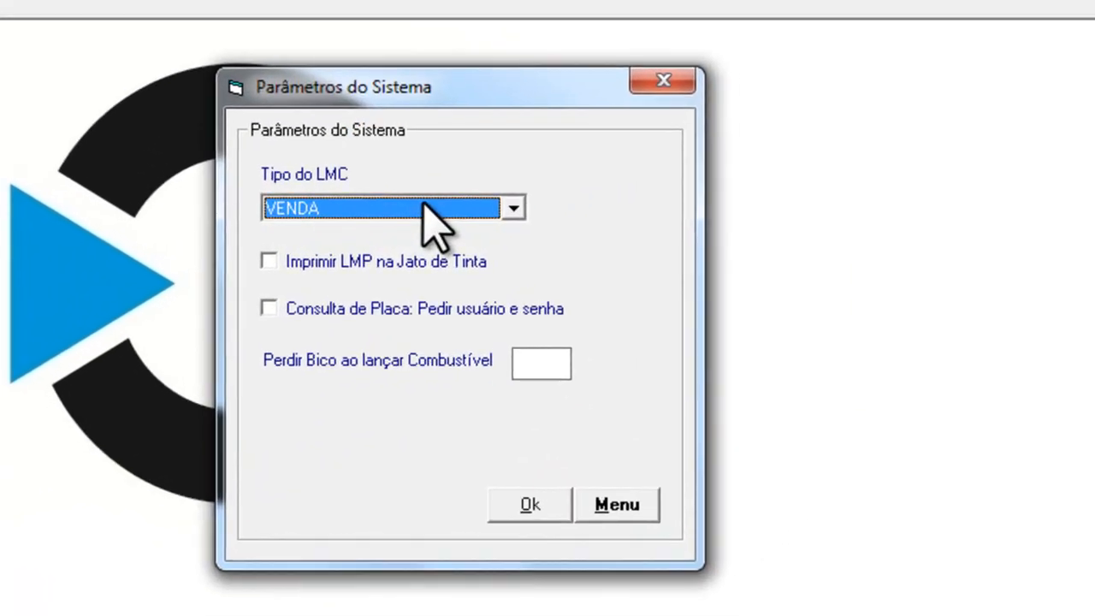
left_click(426, 209)
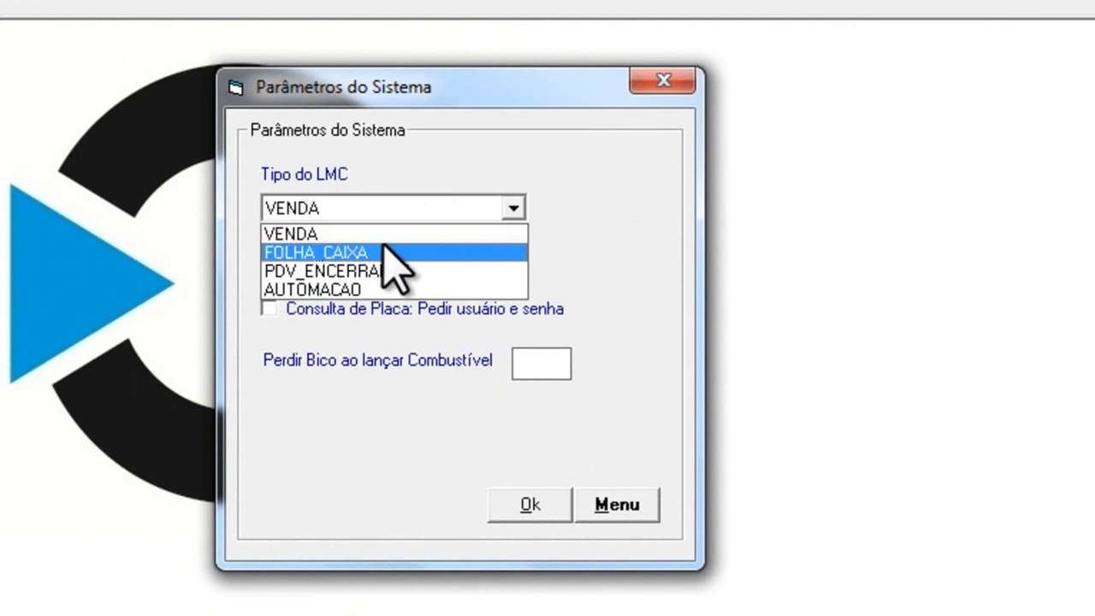
left_click(344, 253)
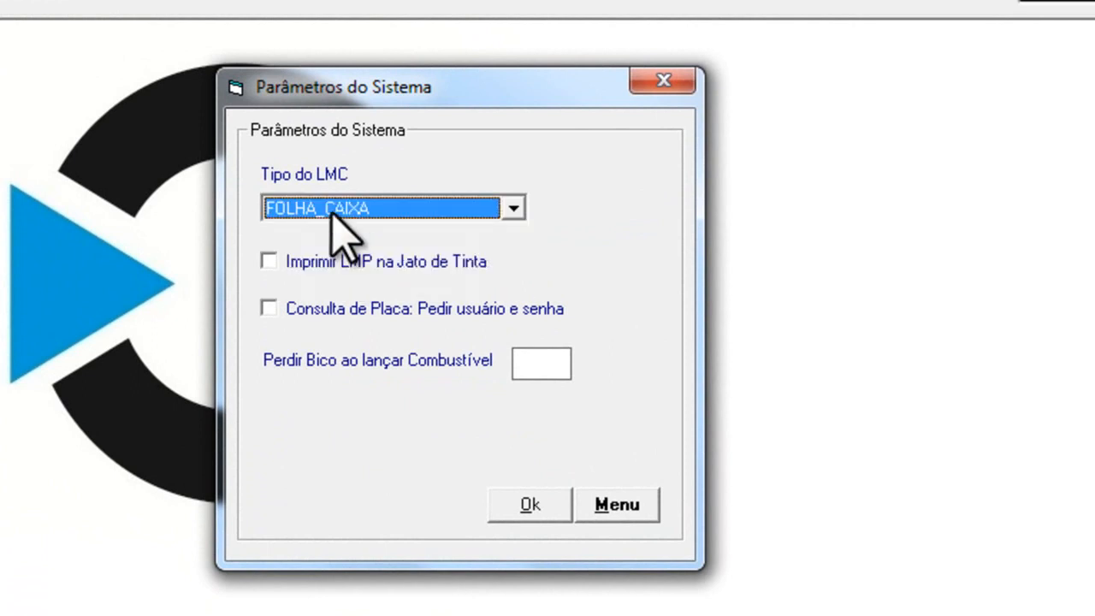
left_click(534, 504)
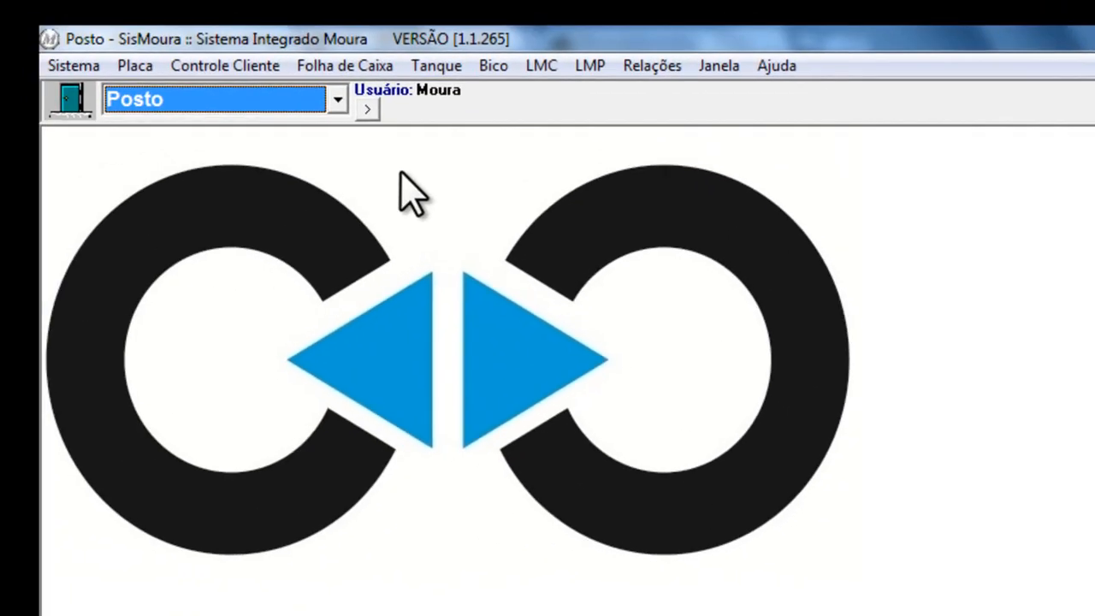
- Generate the Folha de Caixa for 30/12/2011 with employee code 1 and the shift PDV 1 - 30/12/2011 09:50 h
left_click(374, 68)
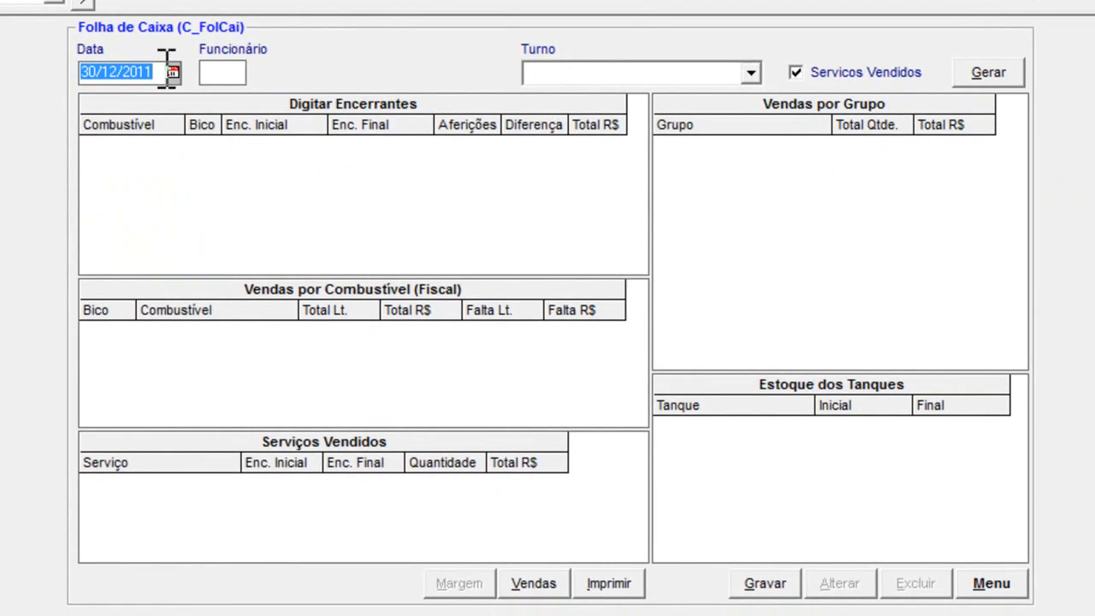
left_click(159, 72)
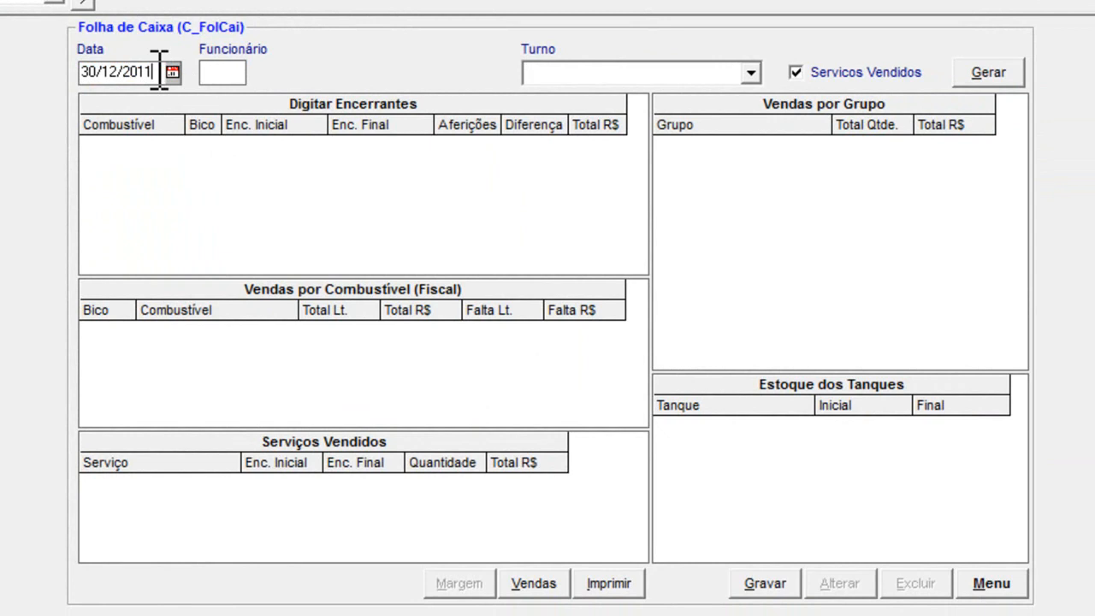
left_click_drag(159, 72, 85, 72)
left_click(242, 73)
key("Tab")
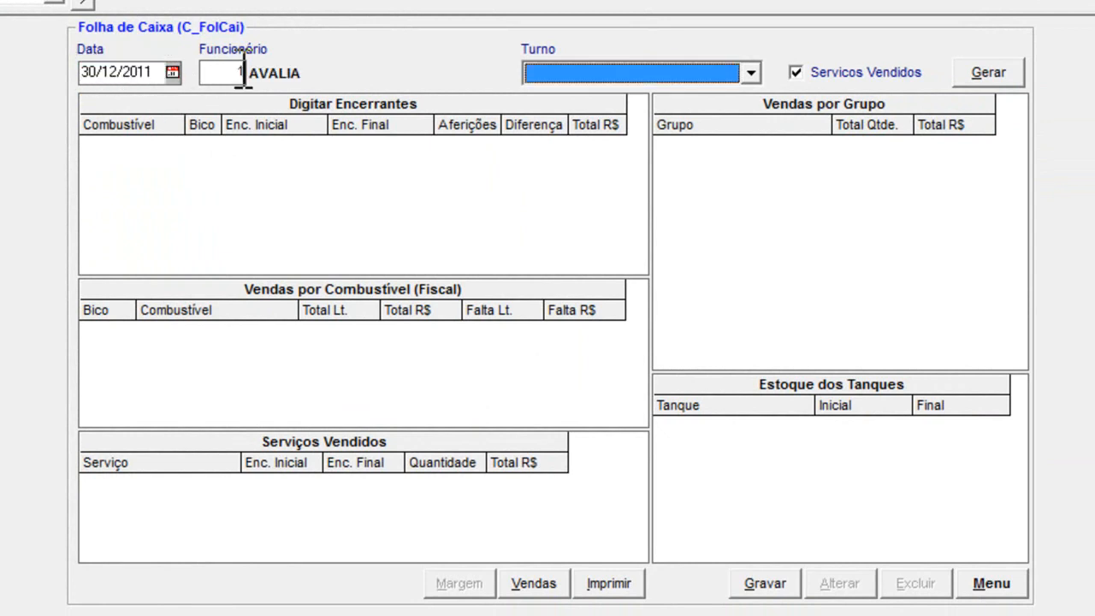
left_click(729, 72)
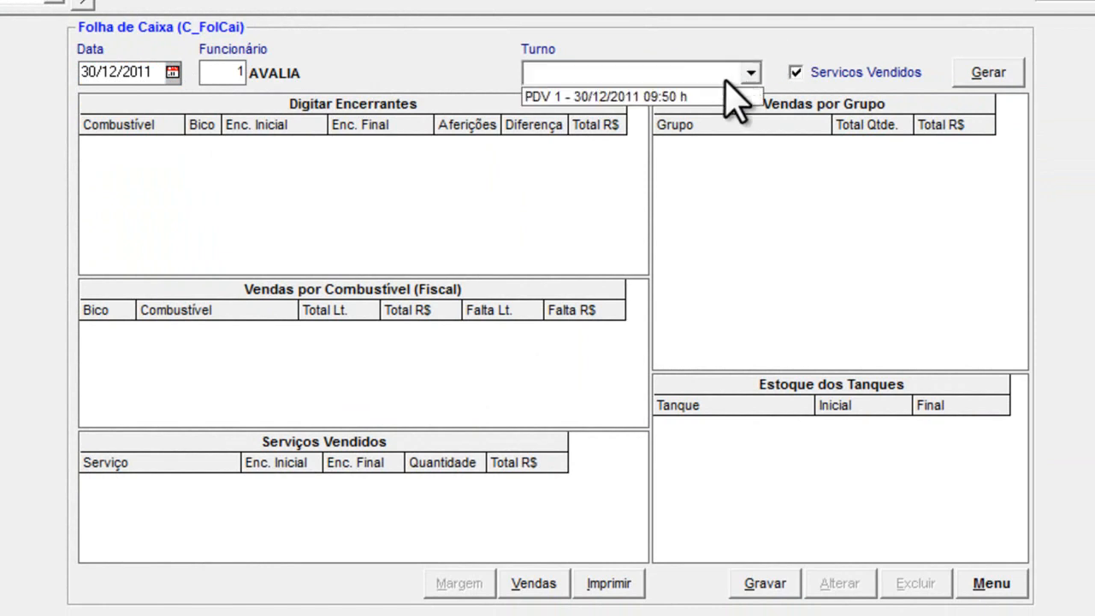
left_click(650, 96)
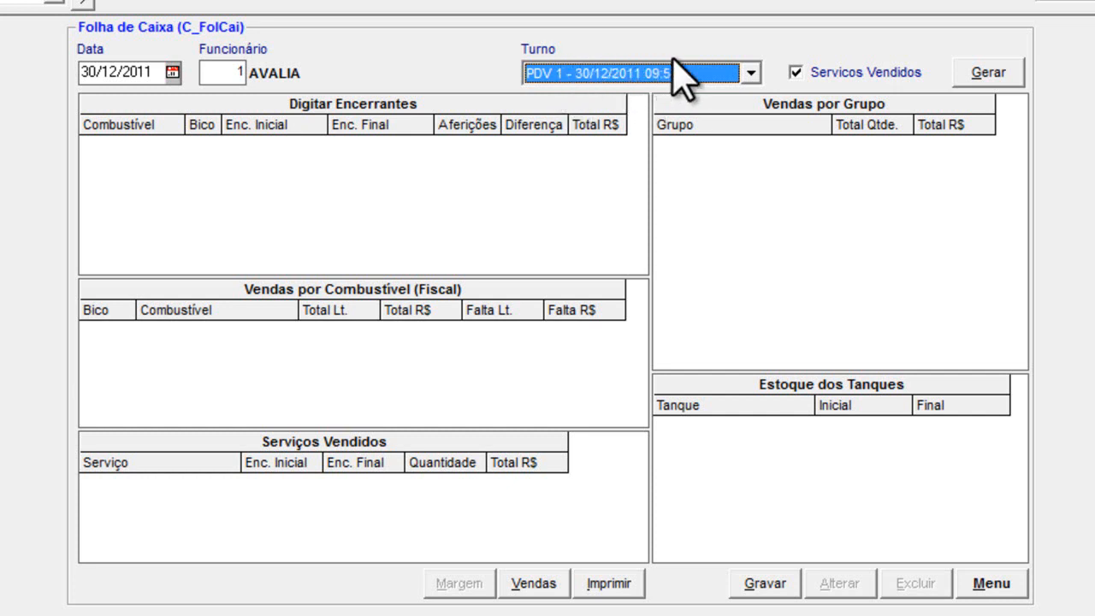
left_click(989, 73)
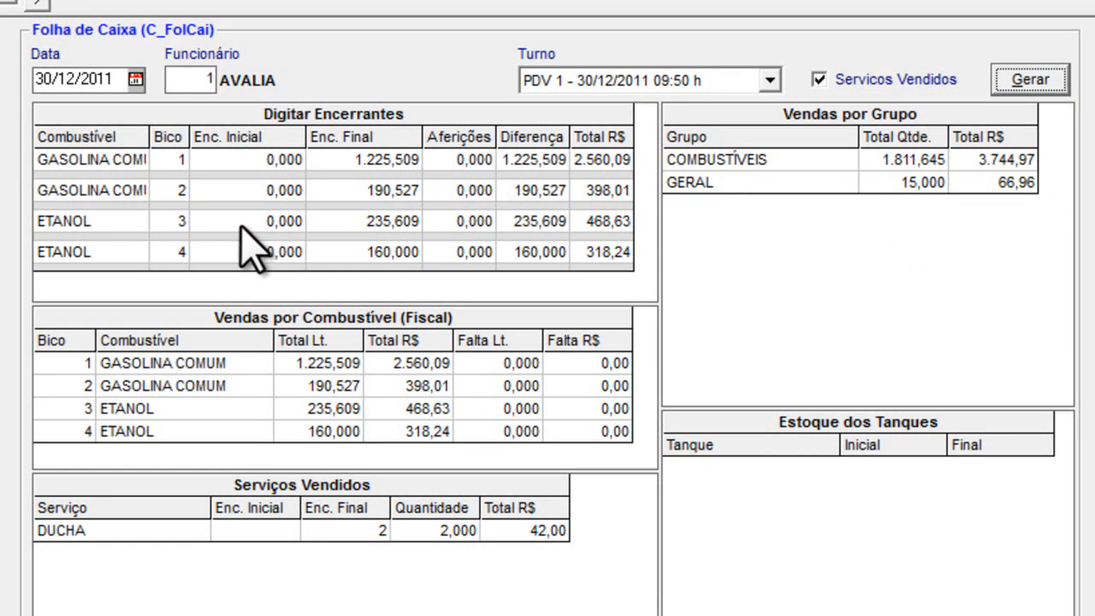
- Set the final meter reading of ETANOL nozzle 4 to 170,000 and check the nozzle's missing litres in the fiscal sales
left_click(282, 219)
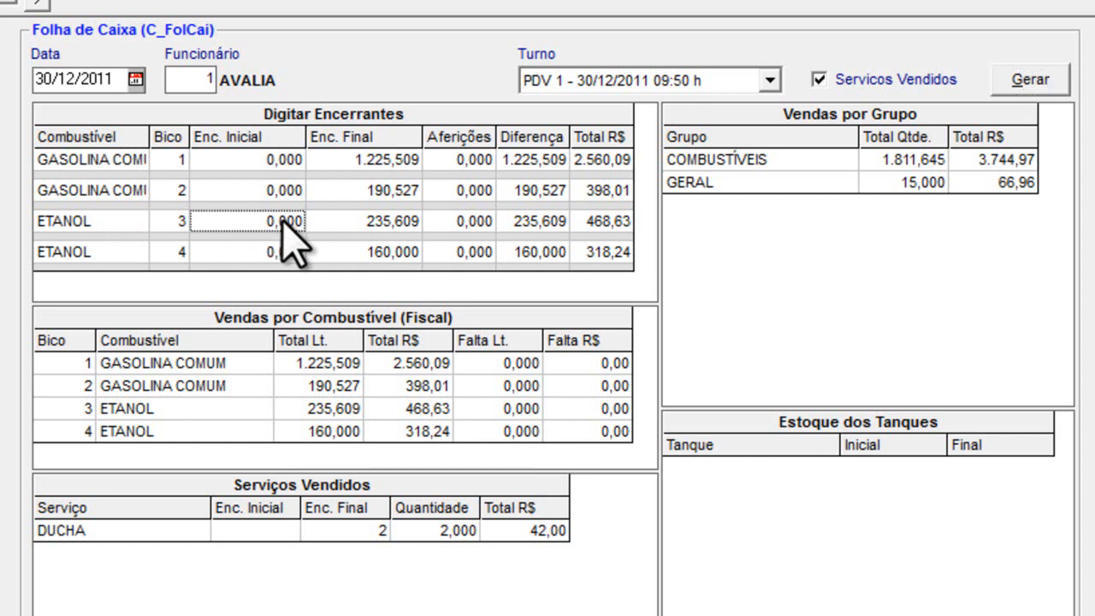
left_click(277, 249)
left_click(285, 224)
left_click(289, 251)
left_click(377, 224)
left_click(376, 224)
left_click(381, 251)
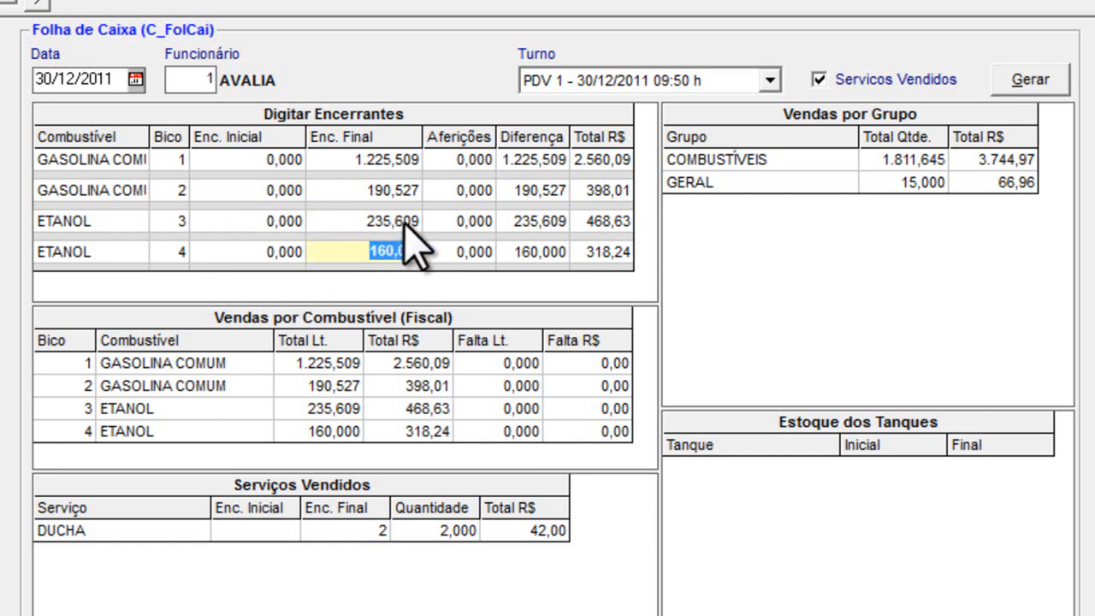
left_click(413, 222)
left_click(407, 249)
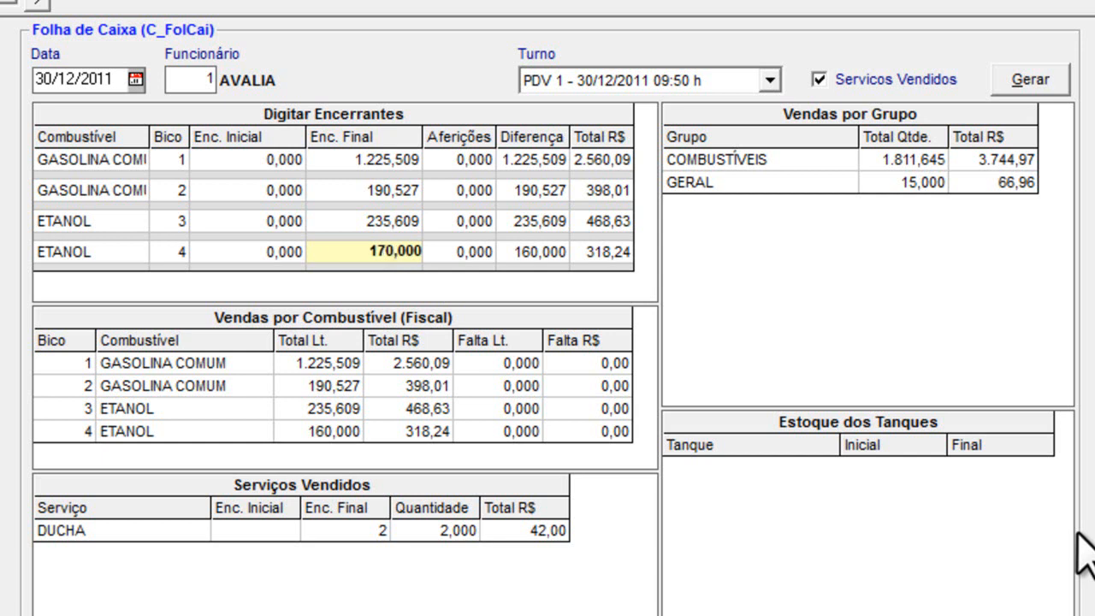
left_click(467, 248)
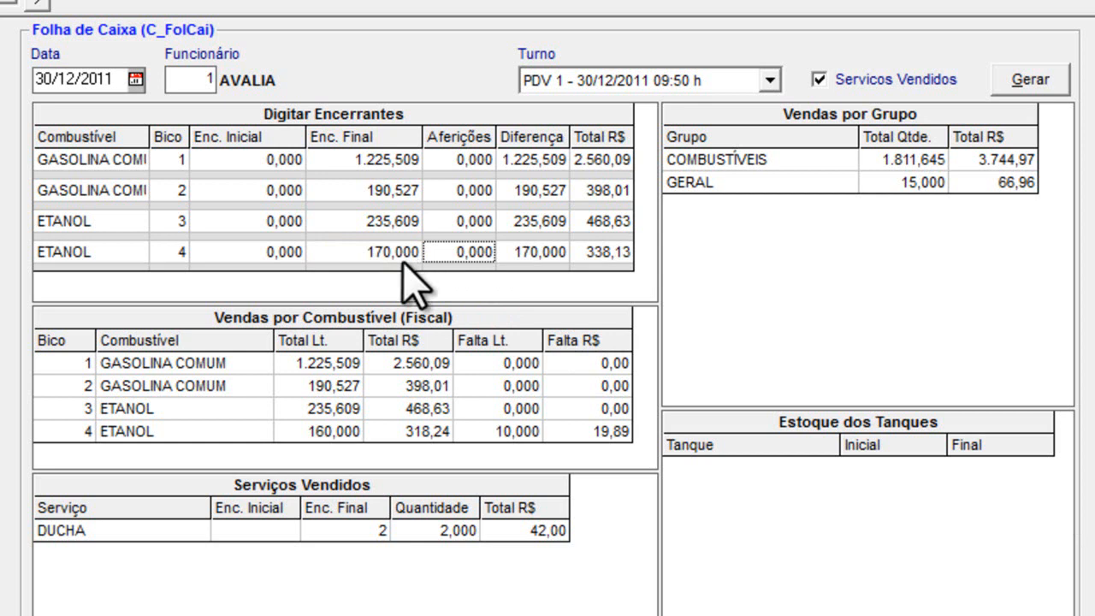
left_click(494, 433)
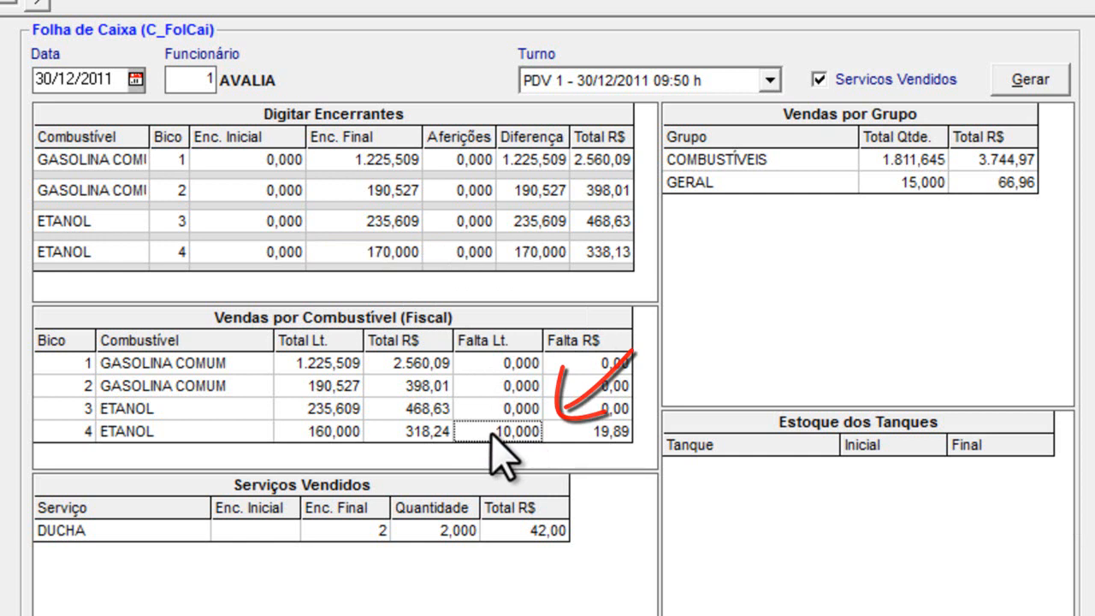
left_click(320, 432)
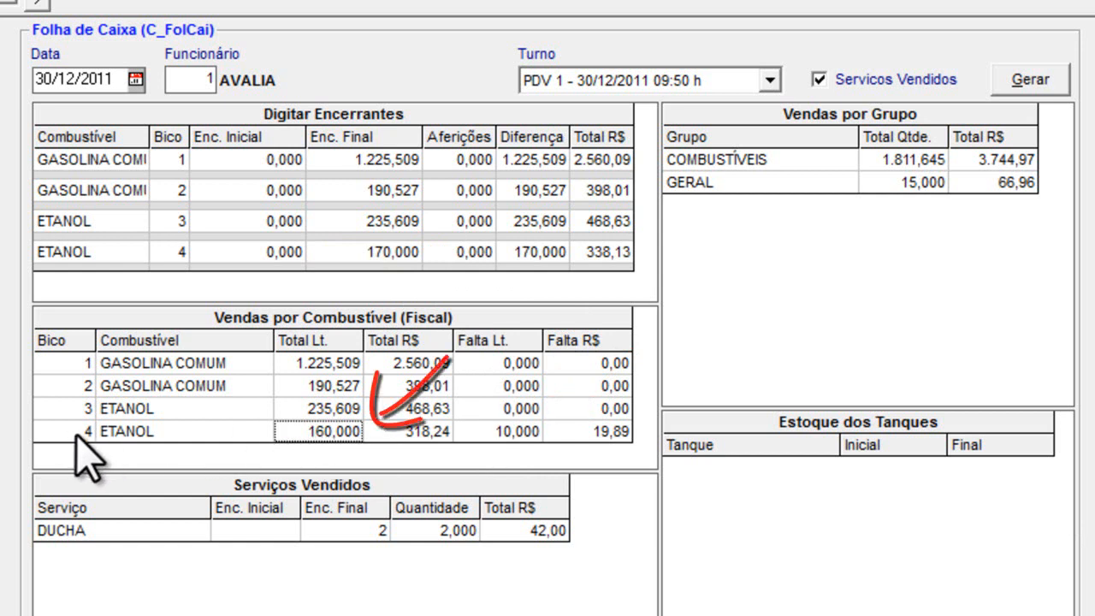
left_click(505, 431)
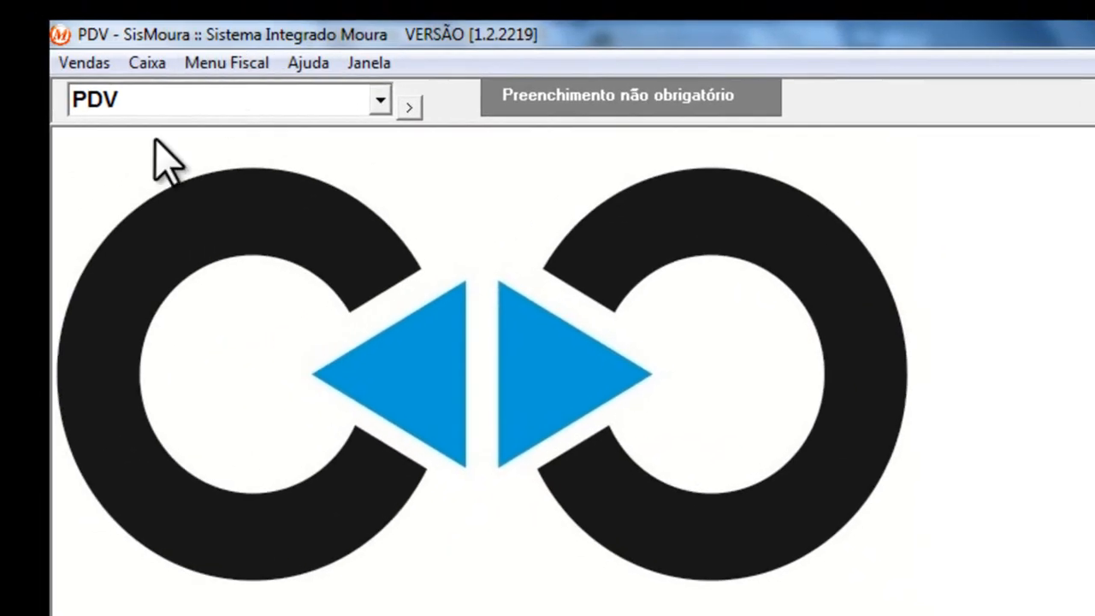
- Switch to the PDV module, sell 10 litres of ETANOL from nozzle 4 and finalize the sale
left_click(98, 63)
left_click(102, 92)
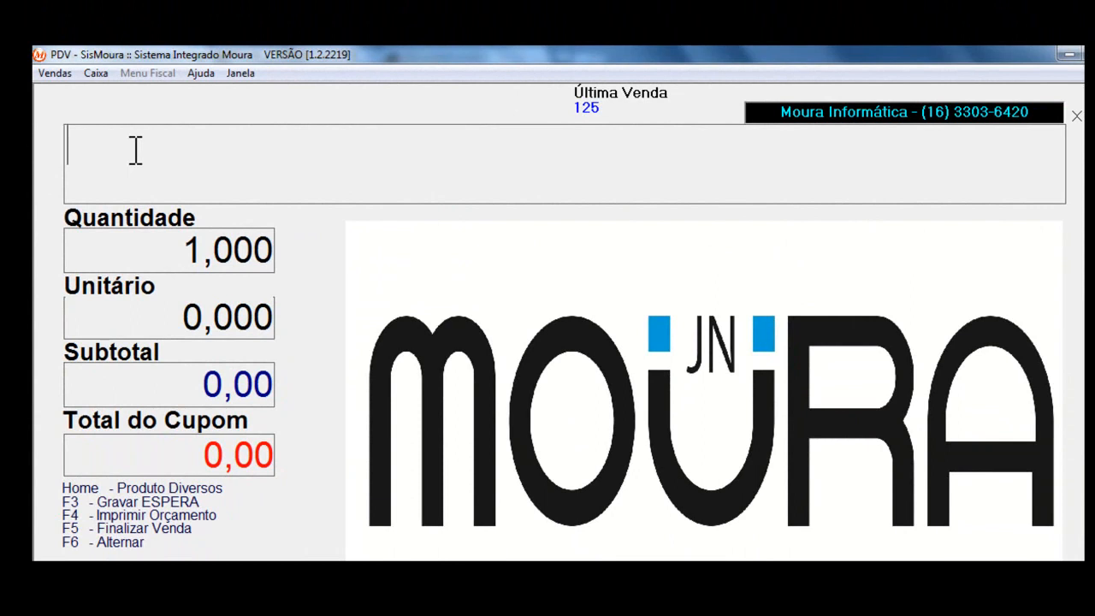
key("Return")
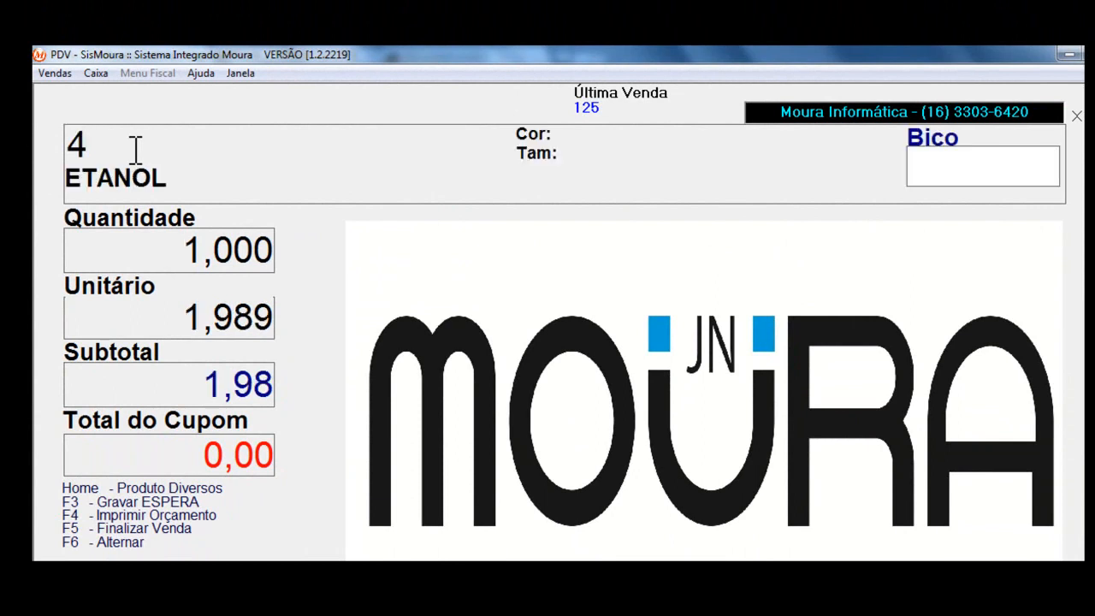
key("Return")
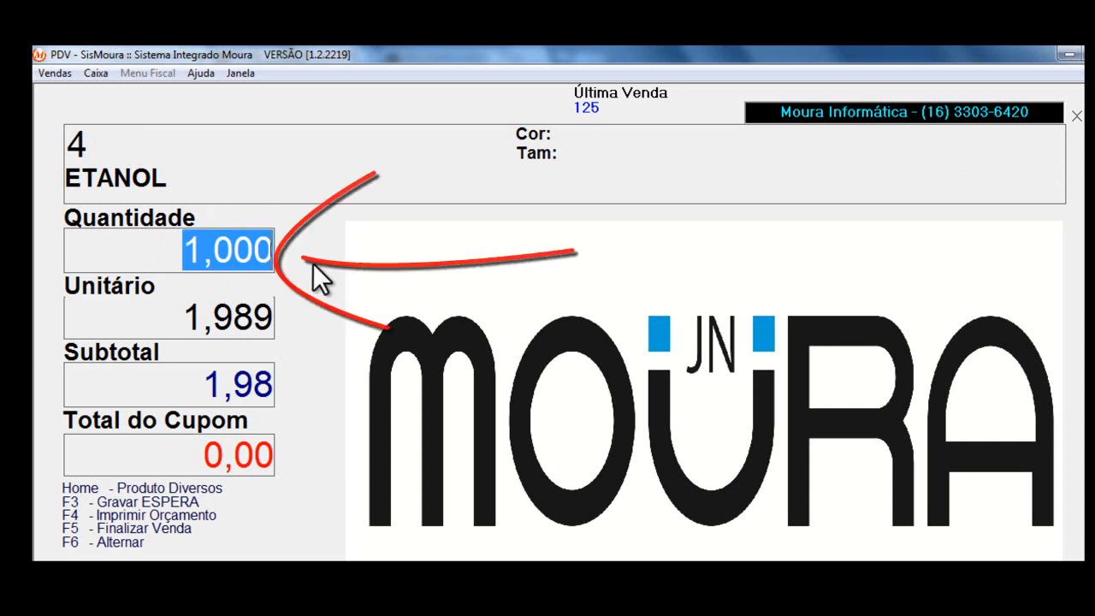
type("10")
key("Return")
key("Return")
key("Return")
key("F5")
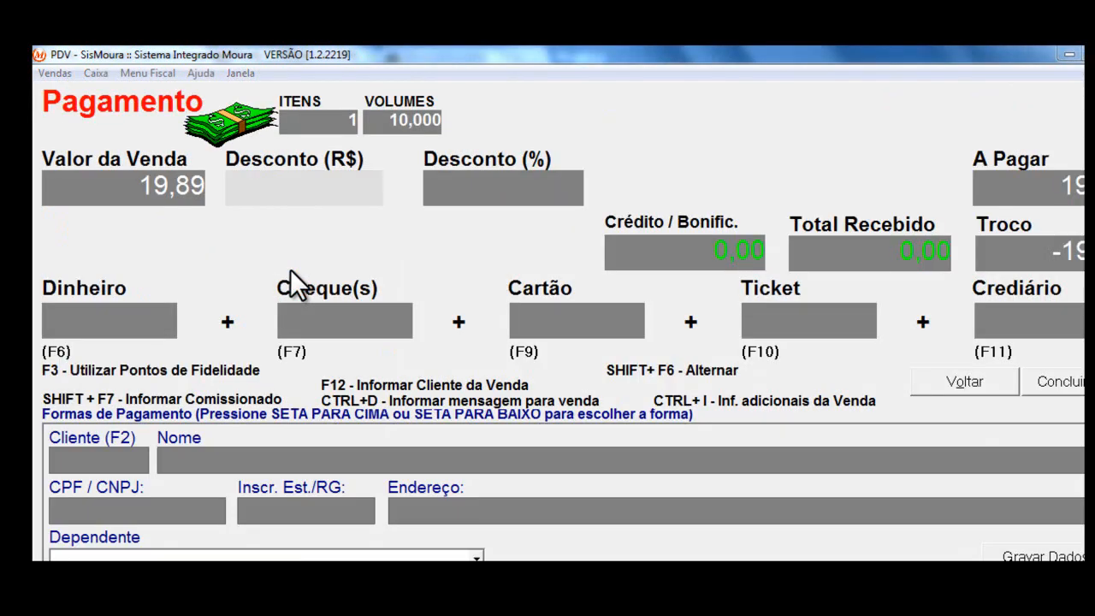
key("Return")
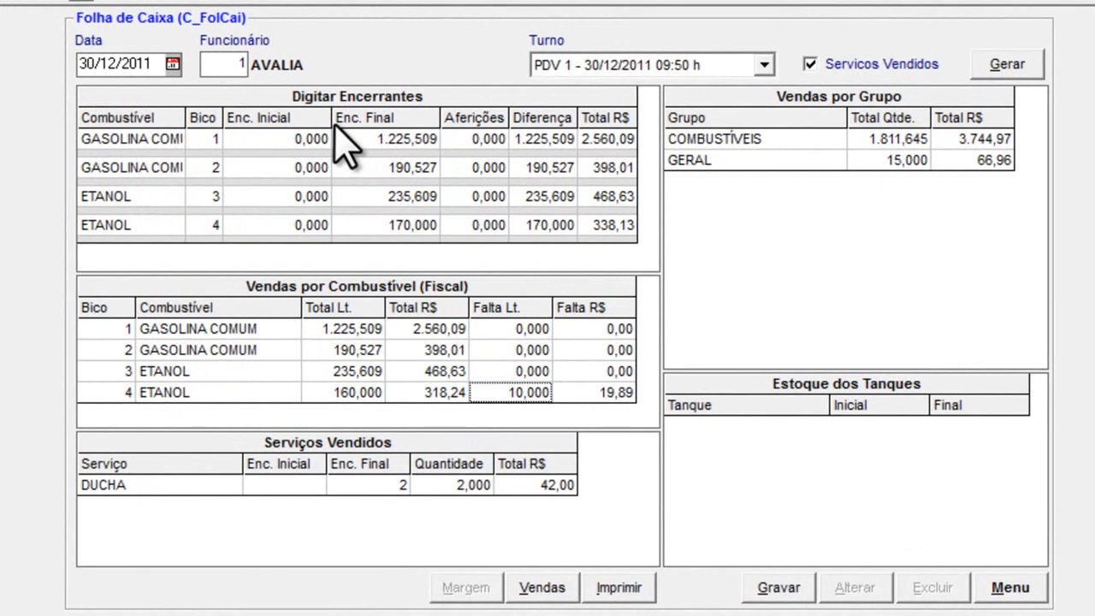
- Switch back to the Posto module and reload the sales in the Folha de Caixa
left_click(550, 589)
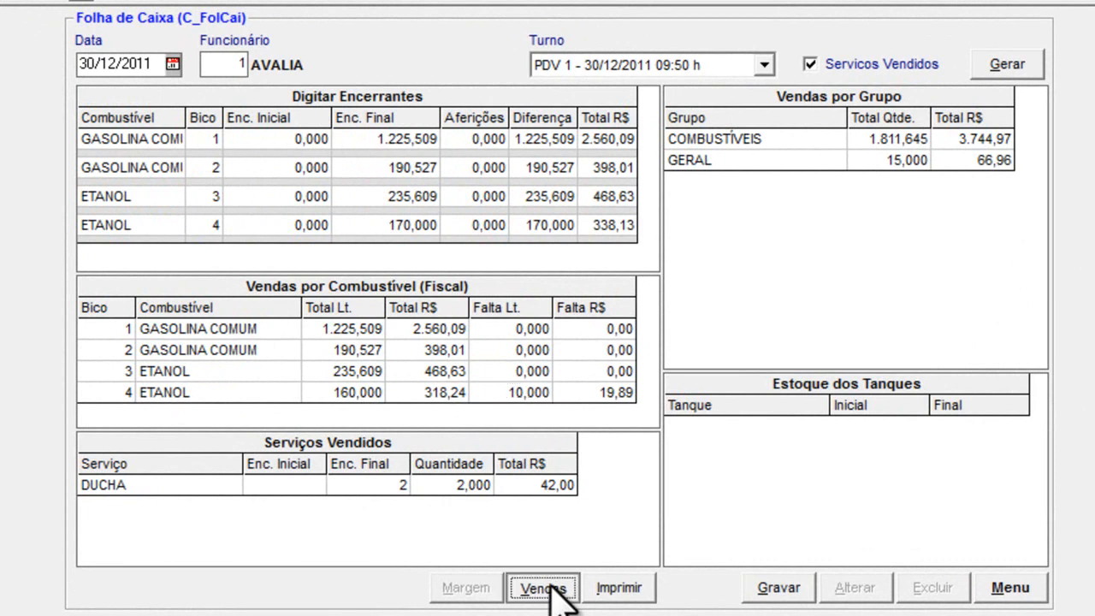
left_click(550, 588)
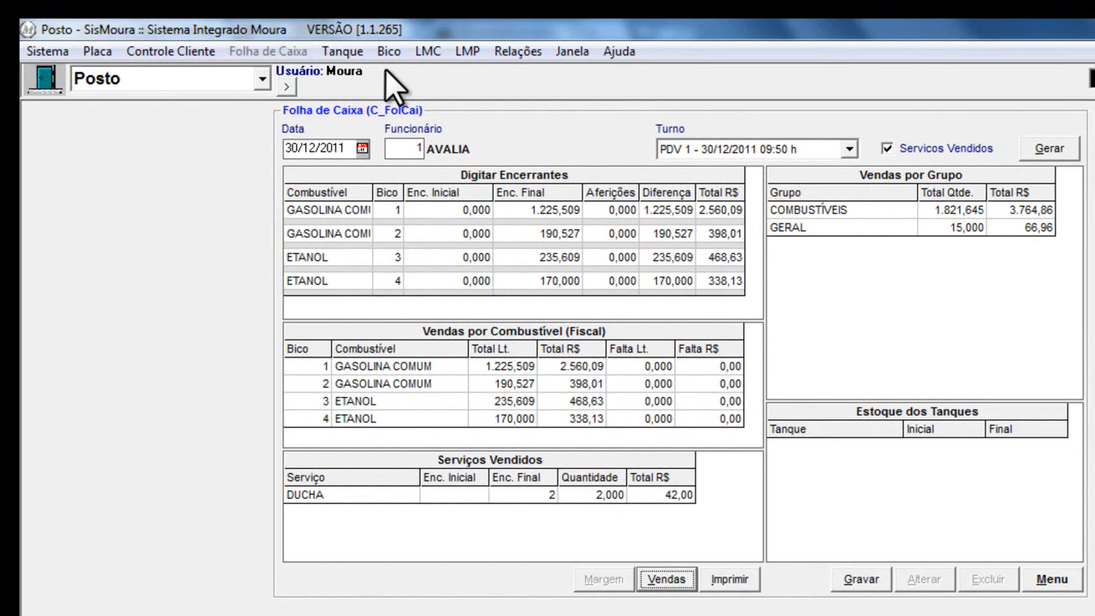
- Register a 20-litre calibration for nozzle 3 dated 30/12/2011 in cashier PDV 1 - 30/12/2011 09:50 h, and return to the Folha de Caixa
left_click(387, 51)
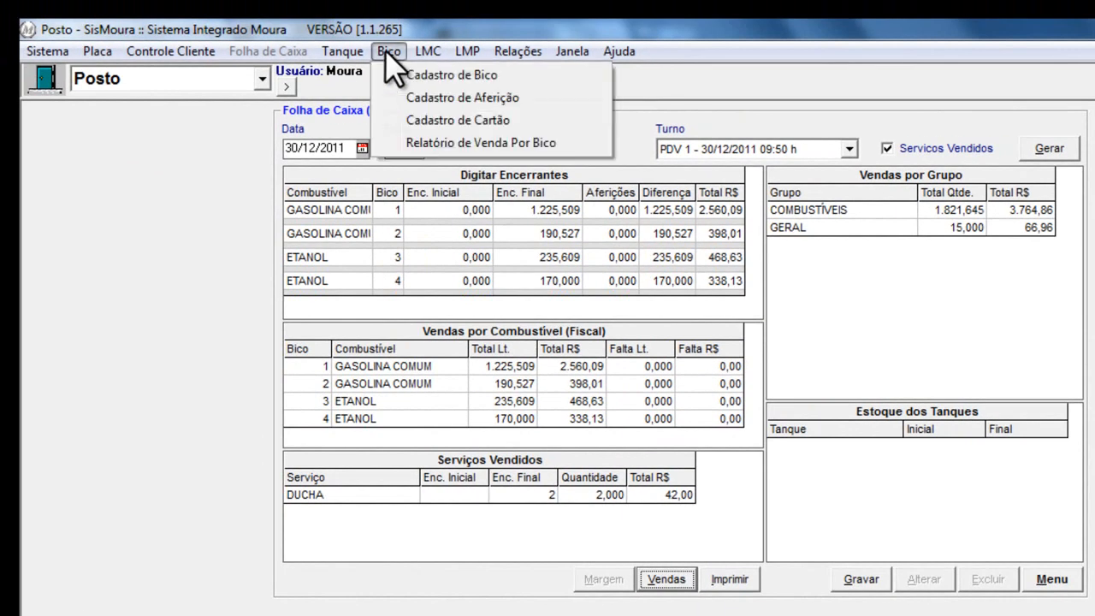
left_click(543, 100)
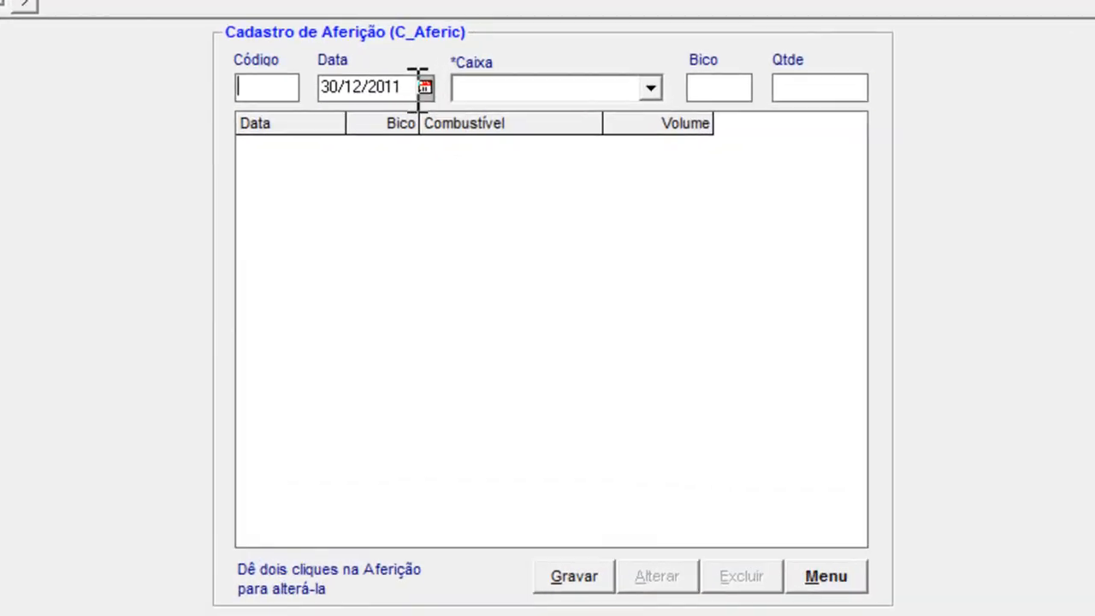
left_click(413, 86)
left_click(412, 86)
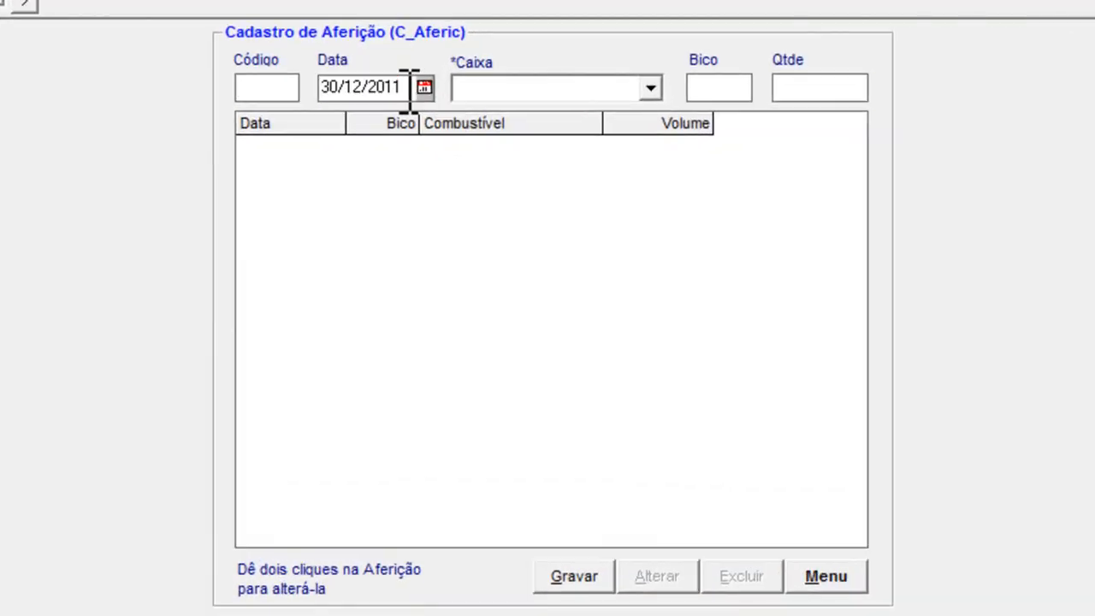
left_click(503, 89)
left_click(484, 116)
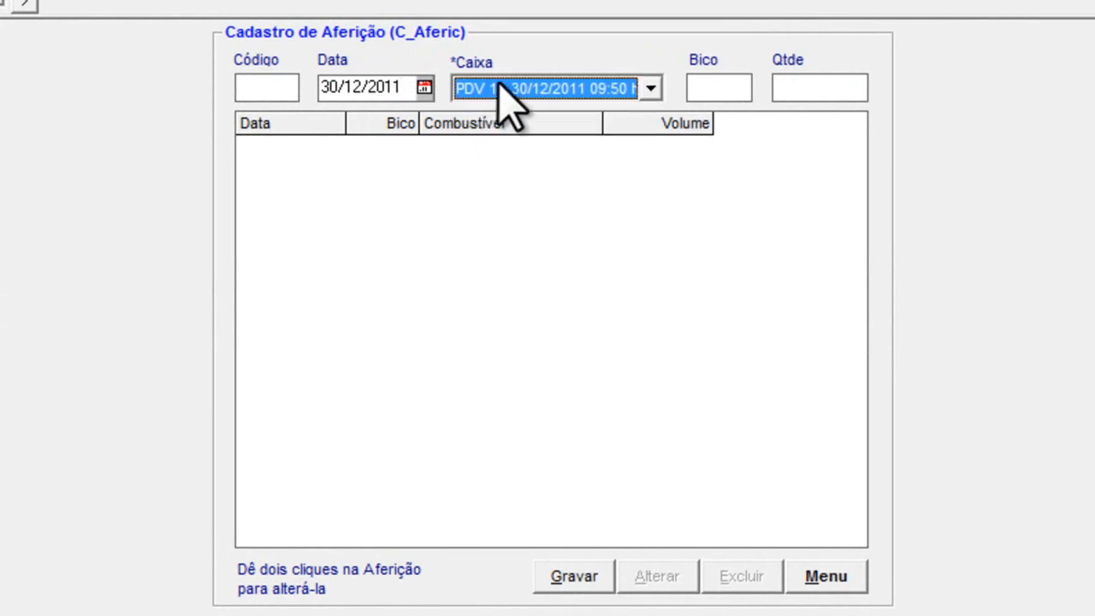
left_click(721, 86)
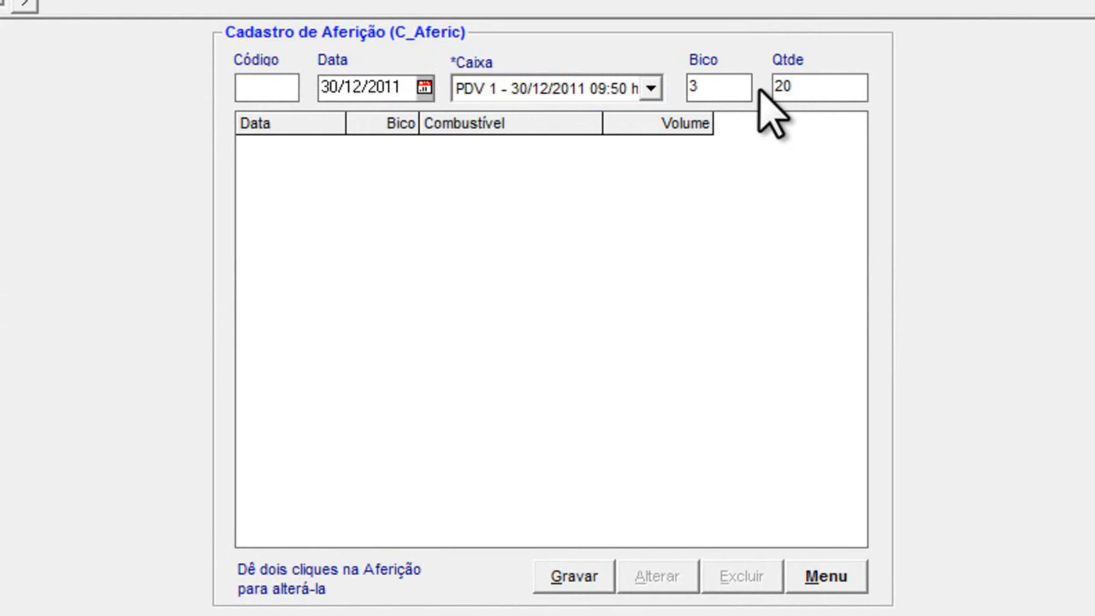
key("Tab")
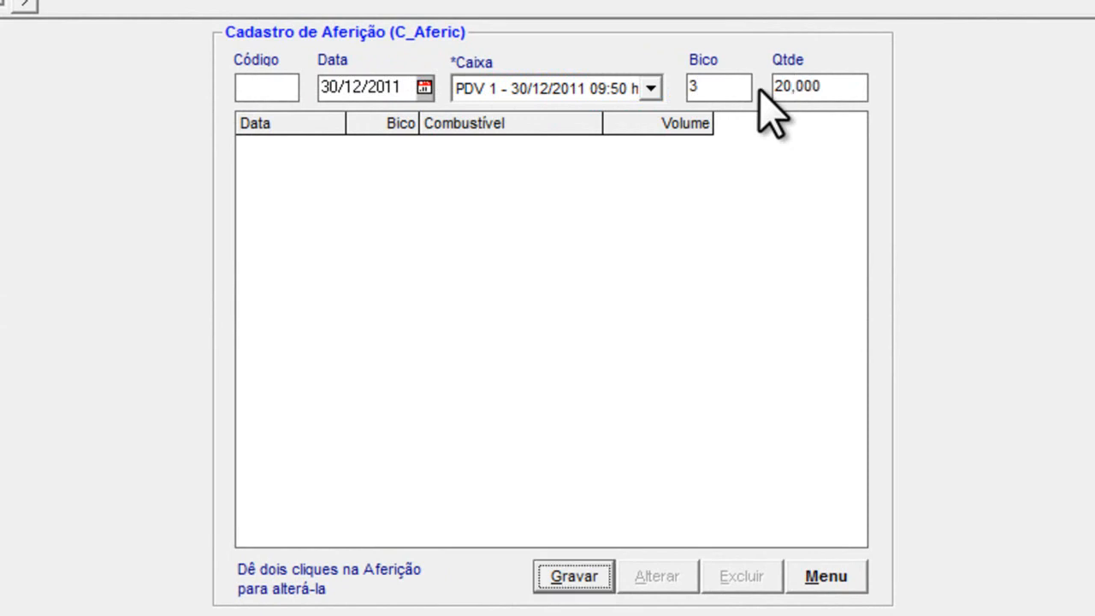
left_click(572, 577)
key("Return")
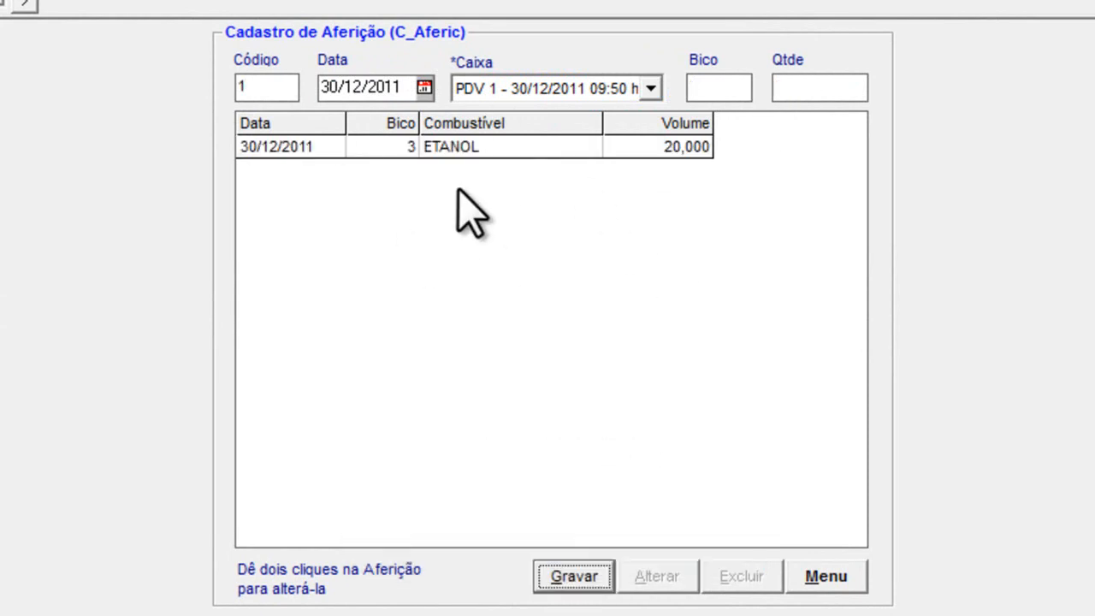
left_click(808, 579)
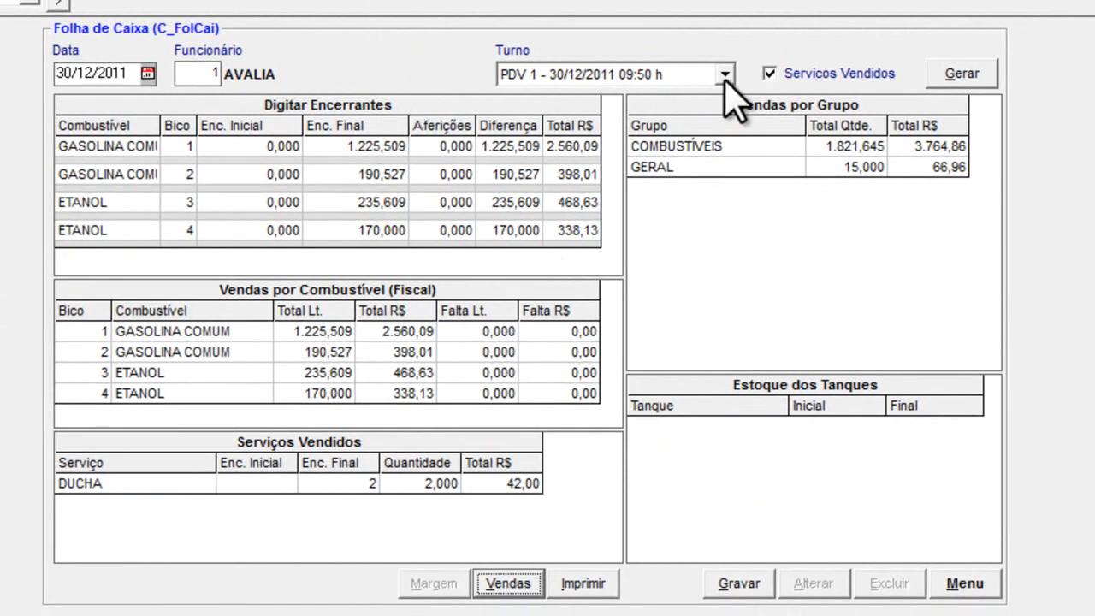
- Regenerate the Folha de Caixa with the registered calibration, save it and close the form
left_click(963, 70)
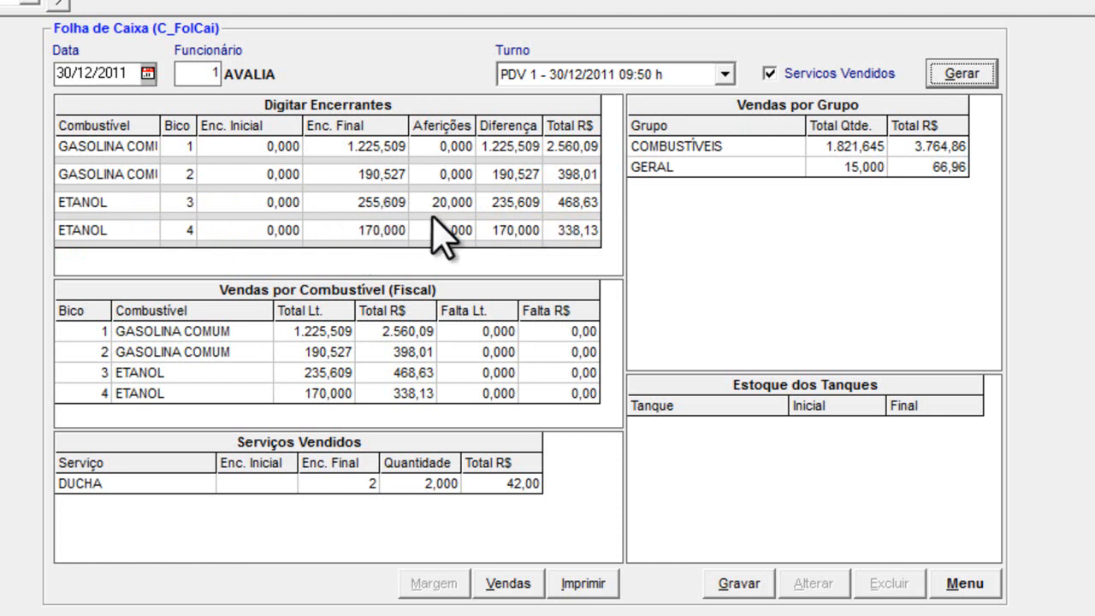
left_click(734, 585)
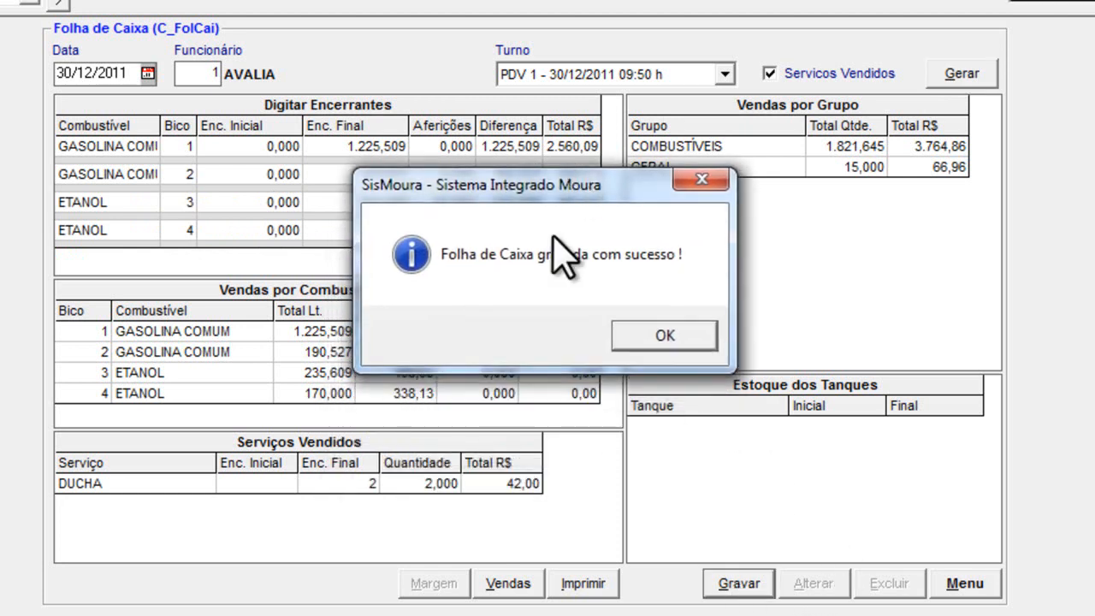
left_click(666, 337)
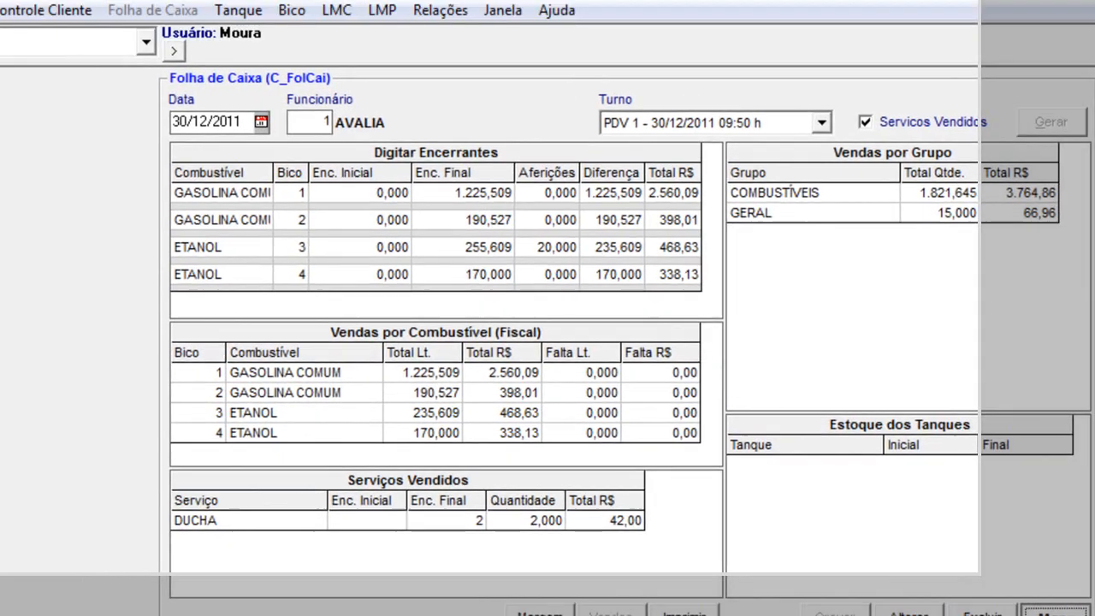
left_click(965, 585)
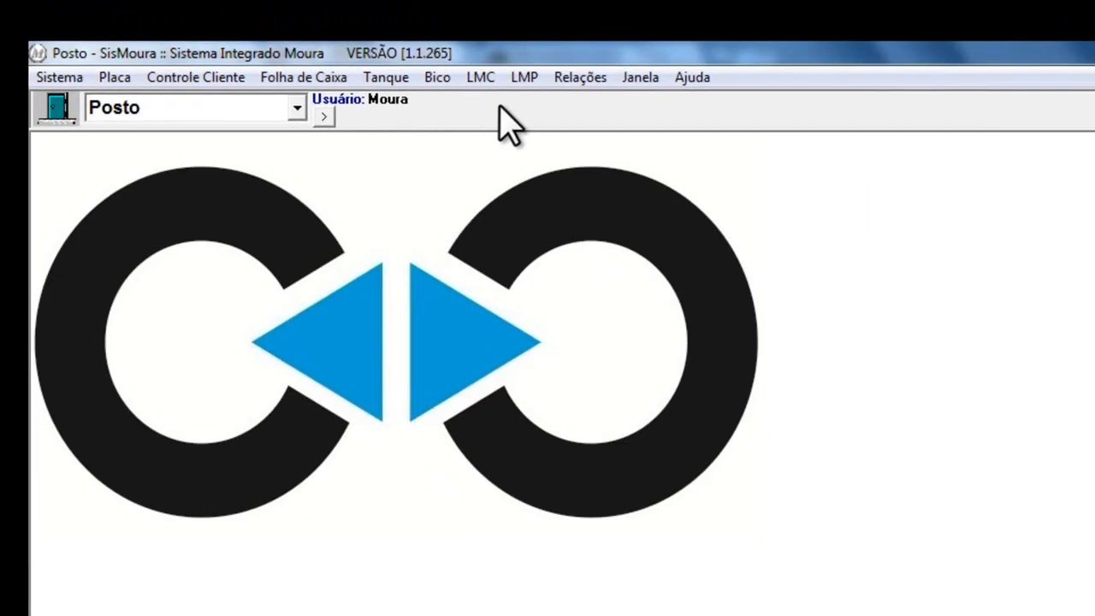
- Generate a new LMC for the product ETANOL with emission date 30/12/2011
left_click(482, 79)
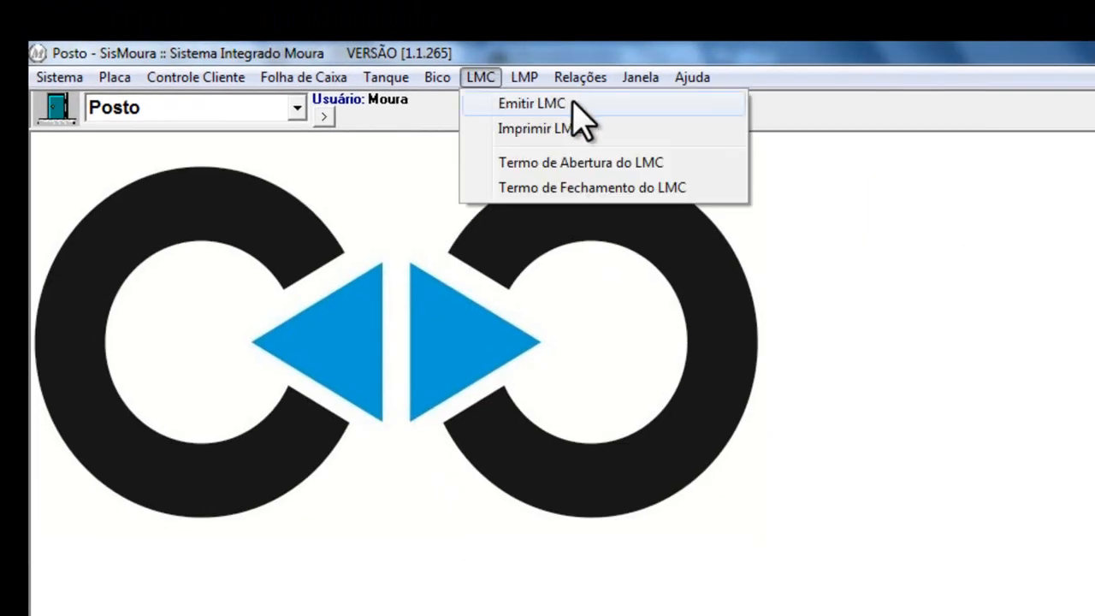
left_click(532, 103)
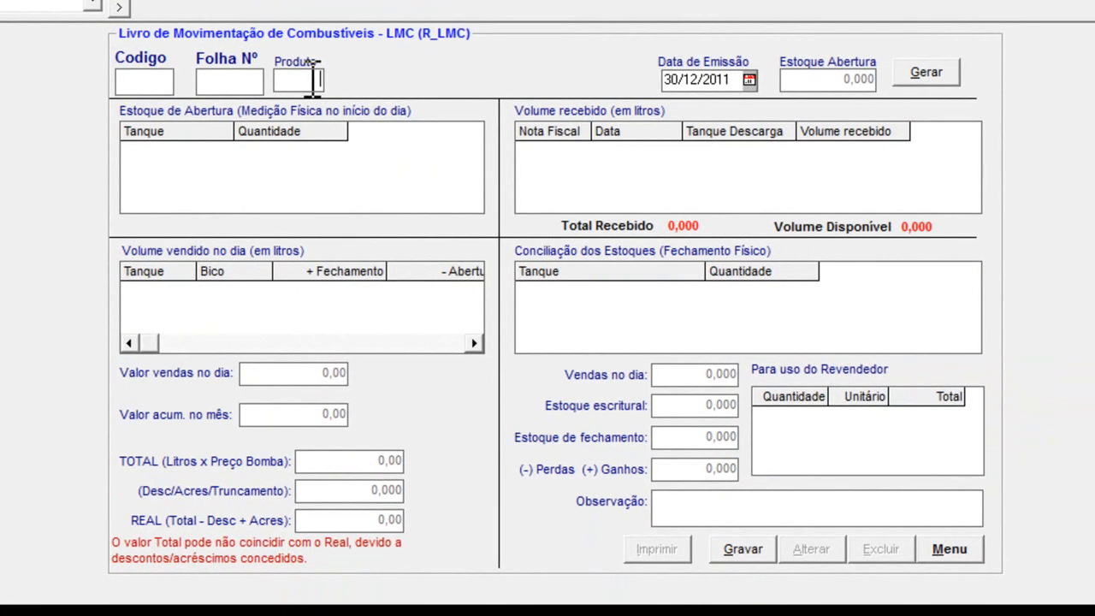
left_click(314, 81)
type("TANOL")
key("Return")
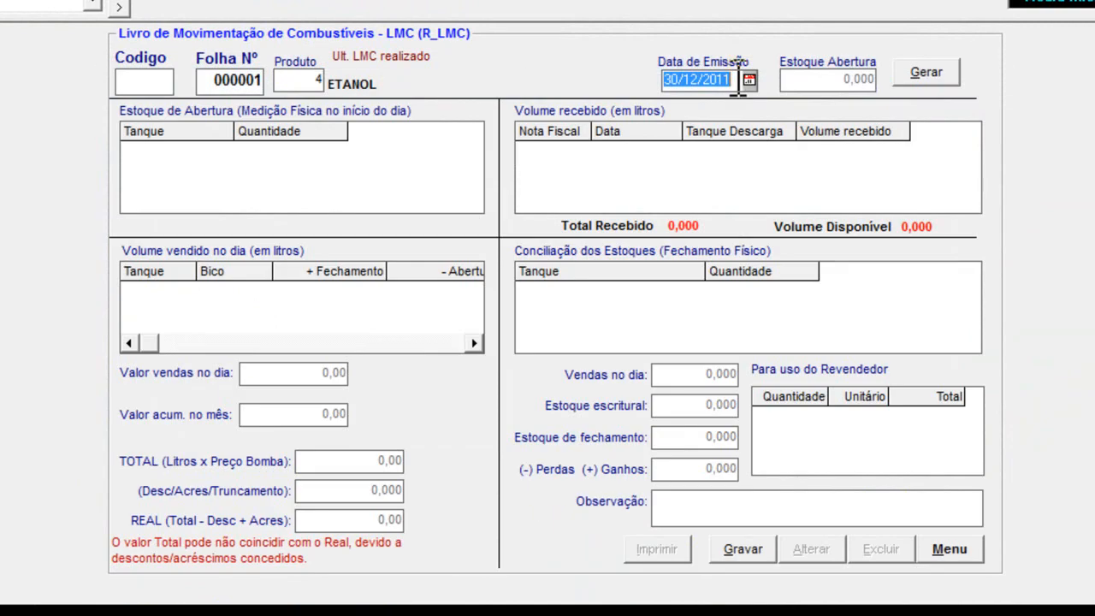
left_click(738, 80)
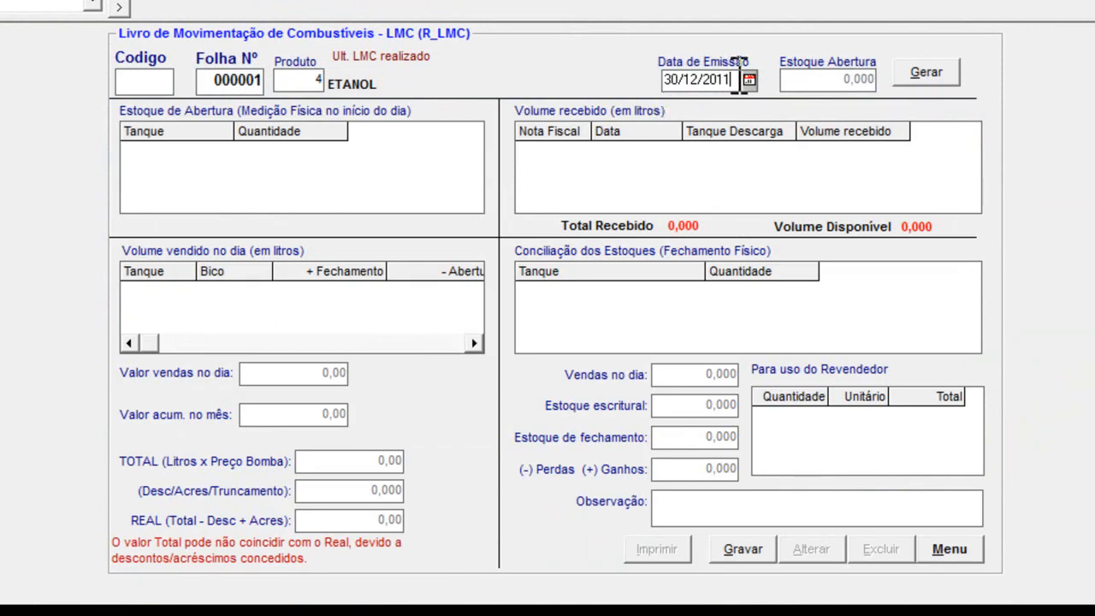
left_click(933, 78)
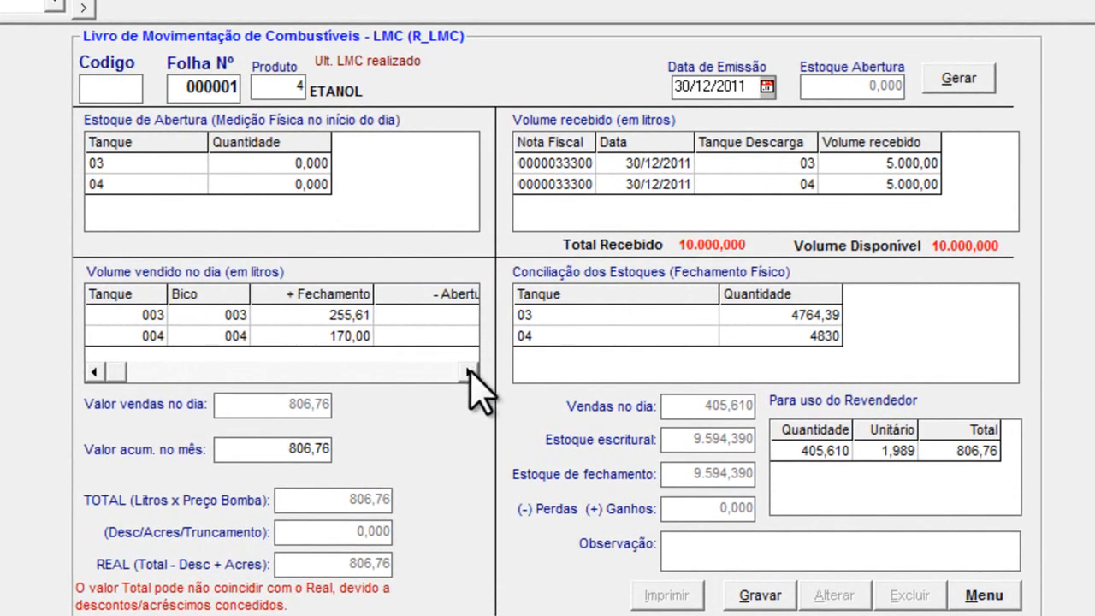
- Set the opening stock of tanks 03 and 04 to 1000 each, and the opening readings of nozzles 3 and 4 to 136,78 and 108,41
left_click(470, 371)
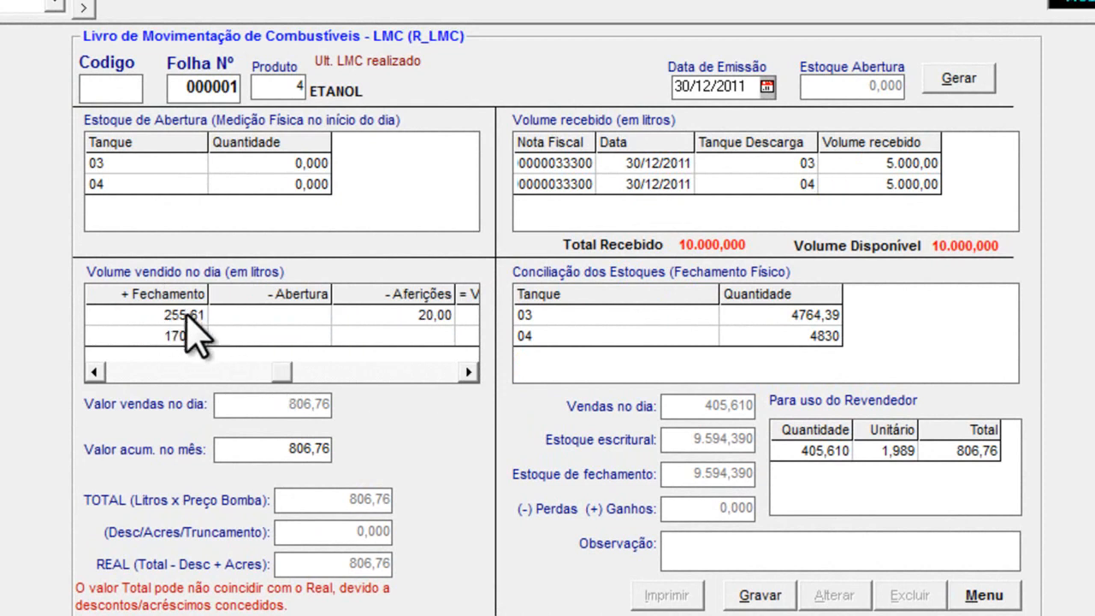
left_click(138, 368)
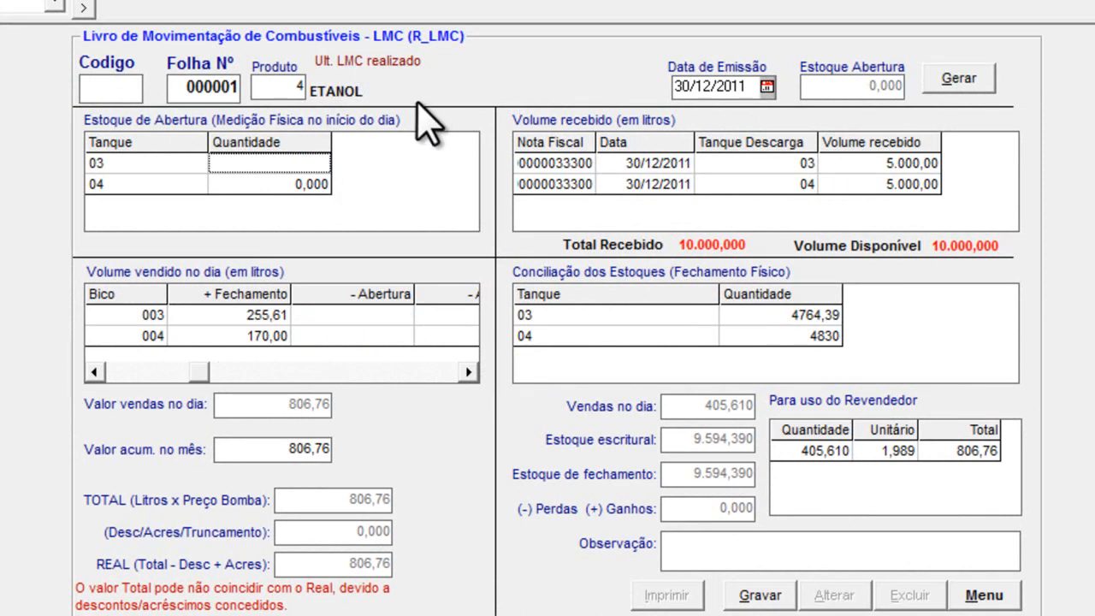
left_click(339, 311)
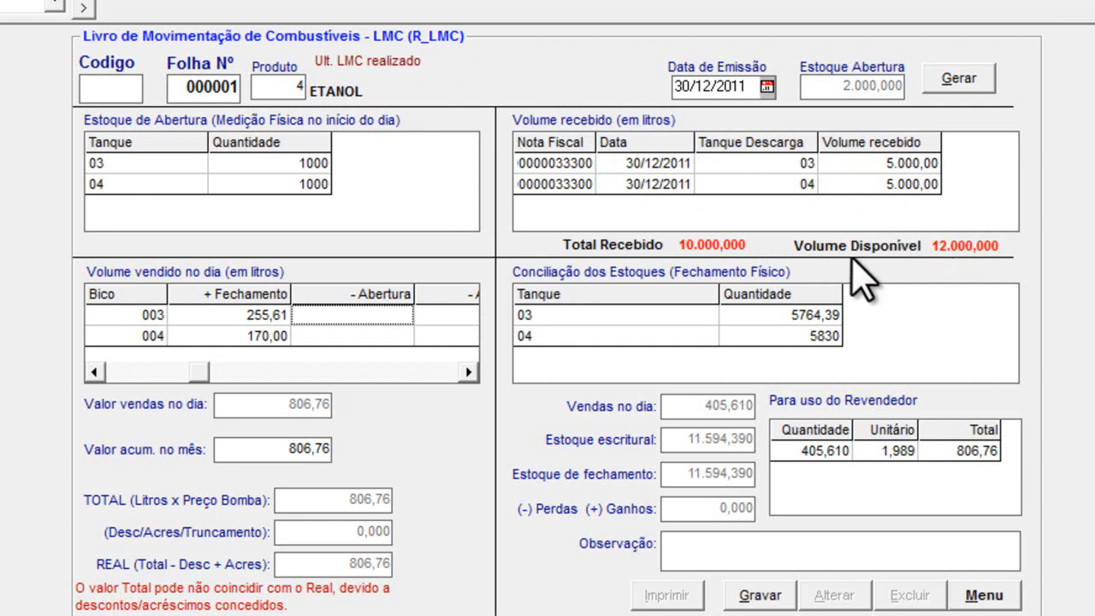
type("136,78")
left_click(378, 334)
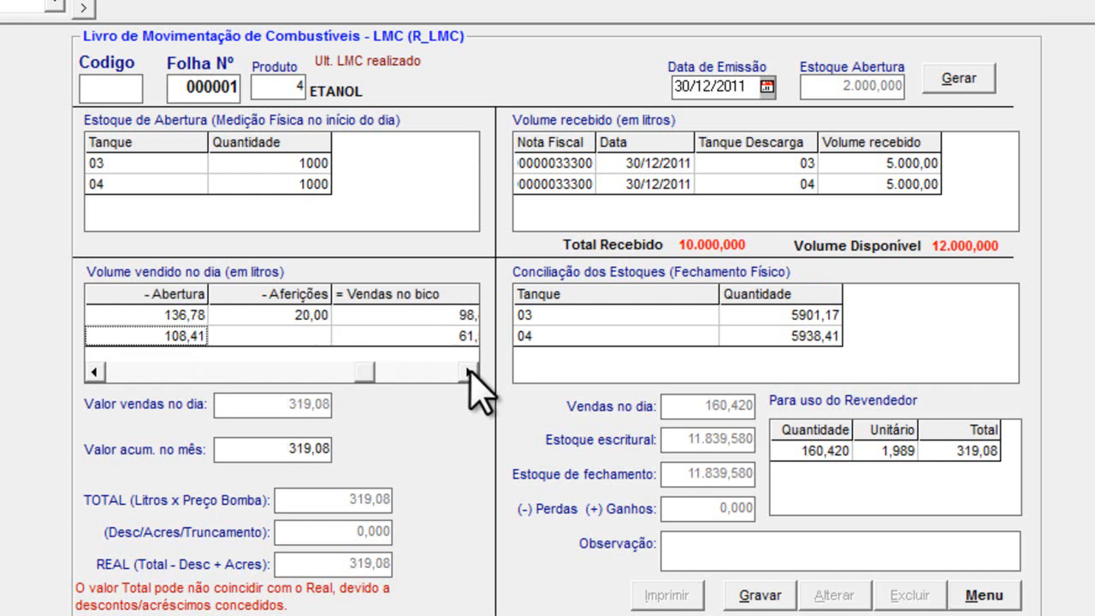
- Examine the day's sold volume per nozzle, comparing the closing and opening readings, the calibrations and the resulting nozzle sales
left_click(92, 372)
left_click(93, 372)
left_click(226, 315)
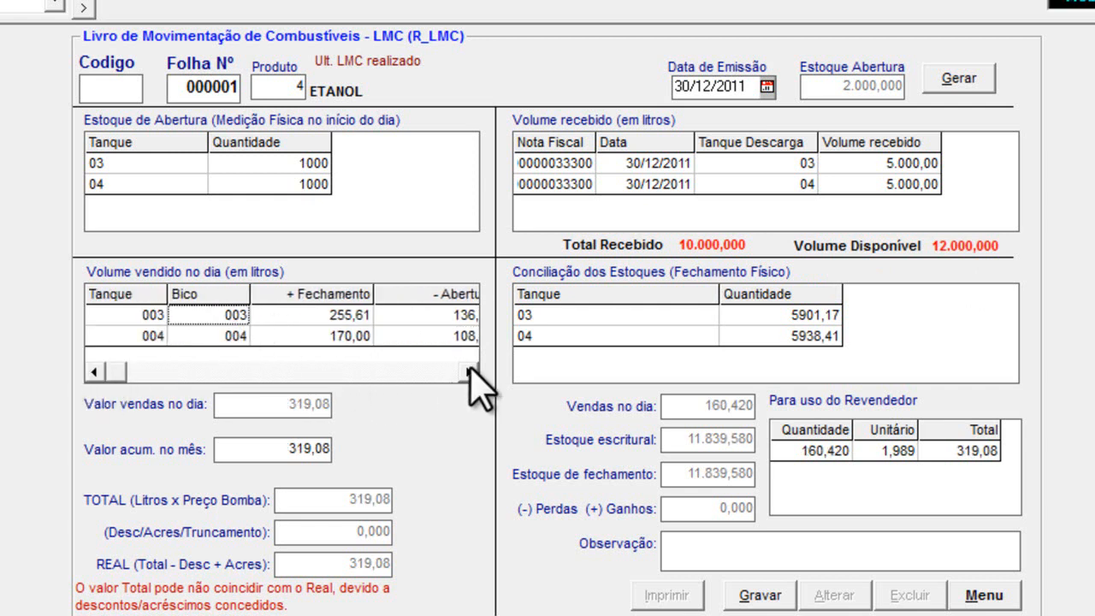
left_click(469, 372)
left_click(468, 373)
left_click(469, 372)
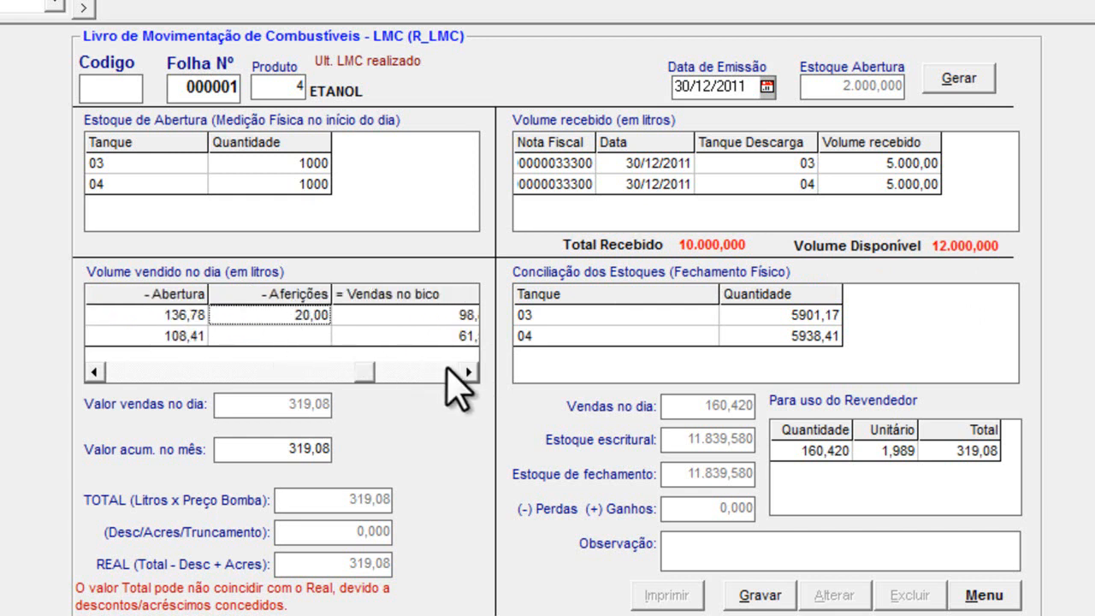
left_click(469, 372)
left_click(356, 315)
left_click(328, 334)
left_click(333, 314)
left_click(328, 334)
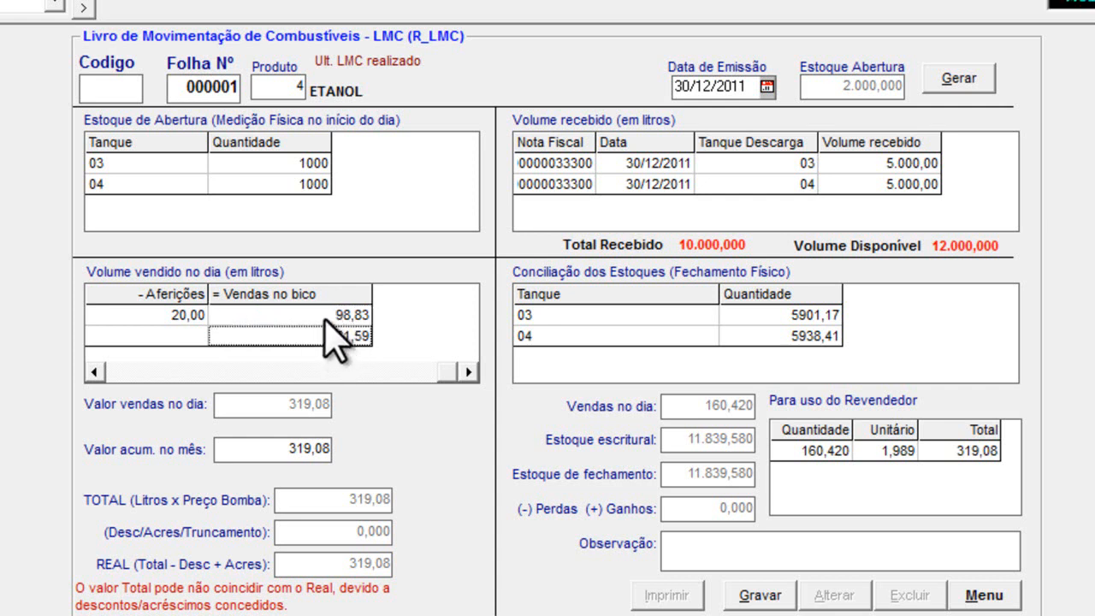
left_click(99, 371)
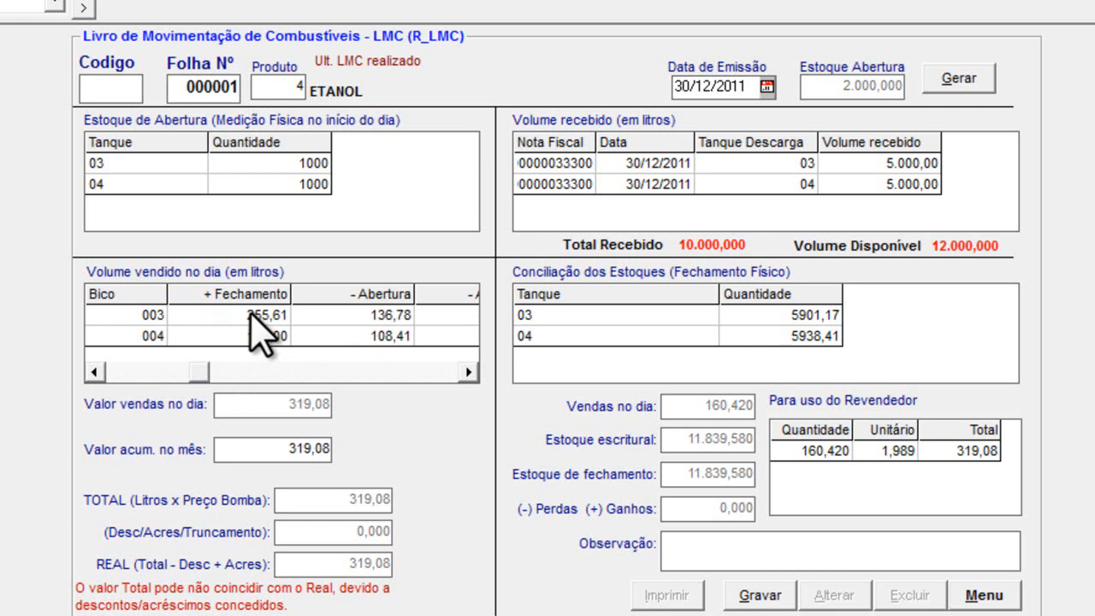
left_click(353, 317)
left_click(469, 371)
left_click(279, 318)
left_click(339, 316)
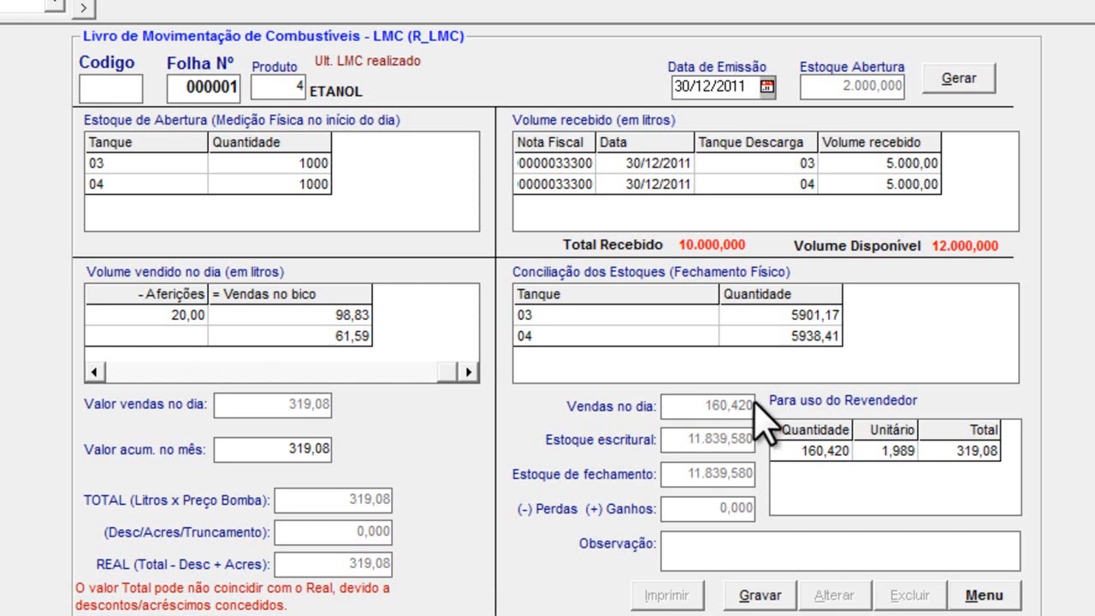
- Set the physical closing stock to 5898,12 for tank 03 and 5926,12 for tank 04, and save the LMC
left_click(824, 317)
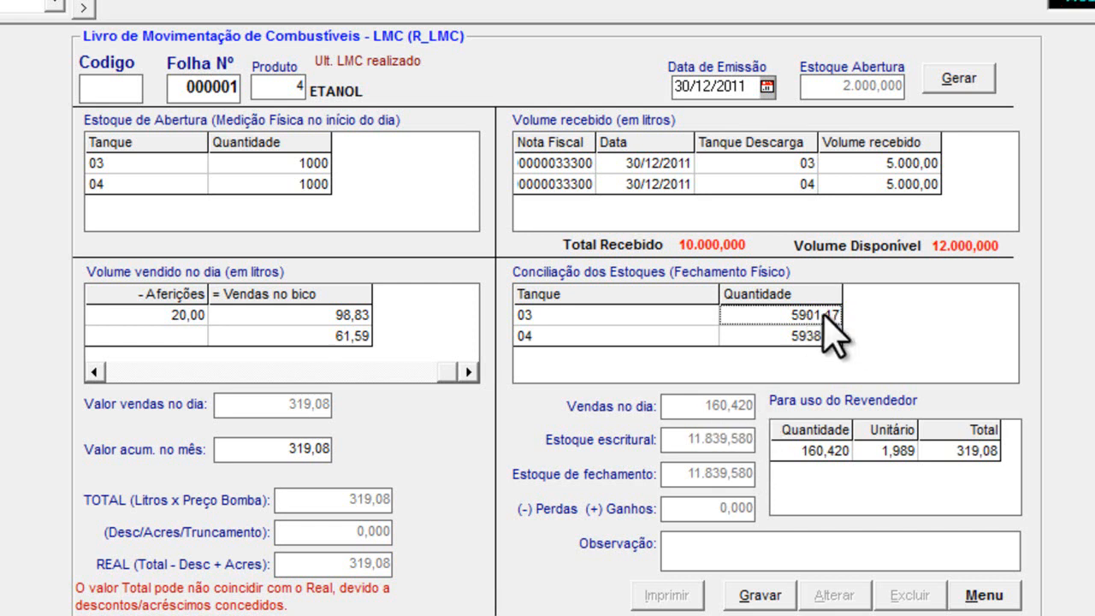
key("BackSpace")
key("BackSpace")
key("BackSpace")
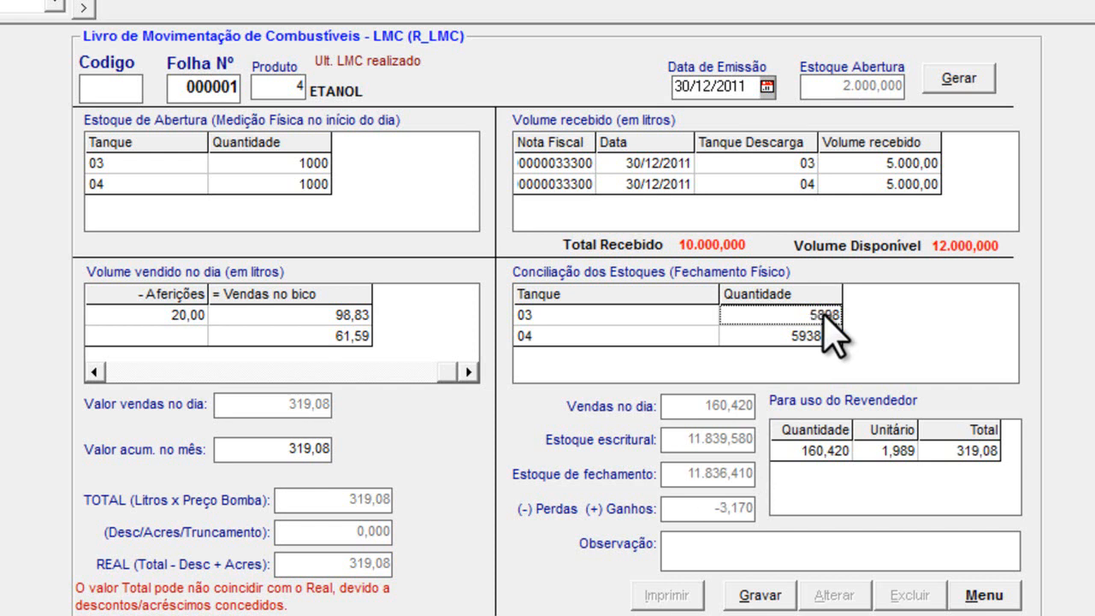
type("898,1")
type("2")
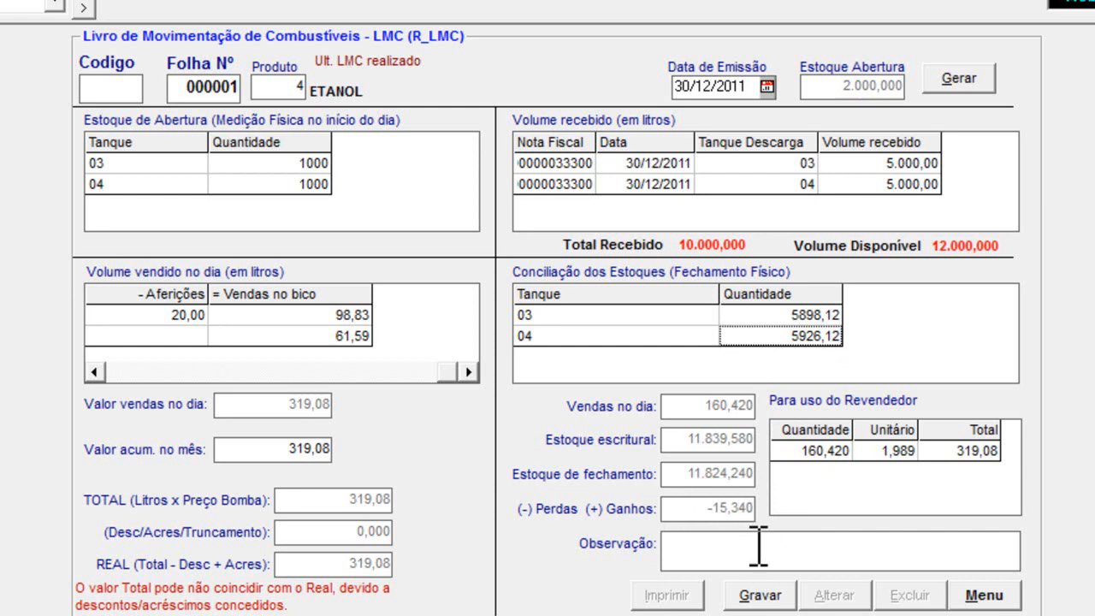
left_click(759, 596)
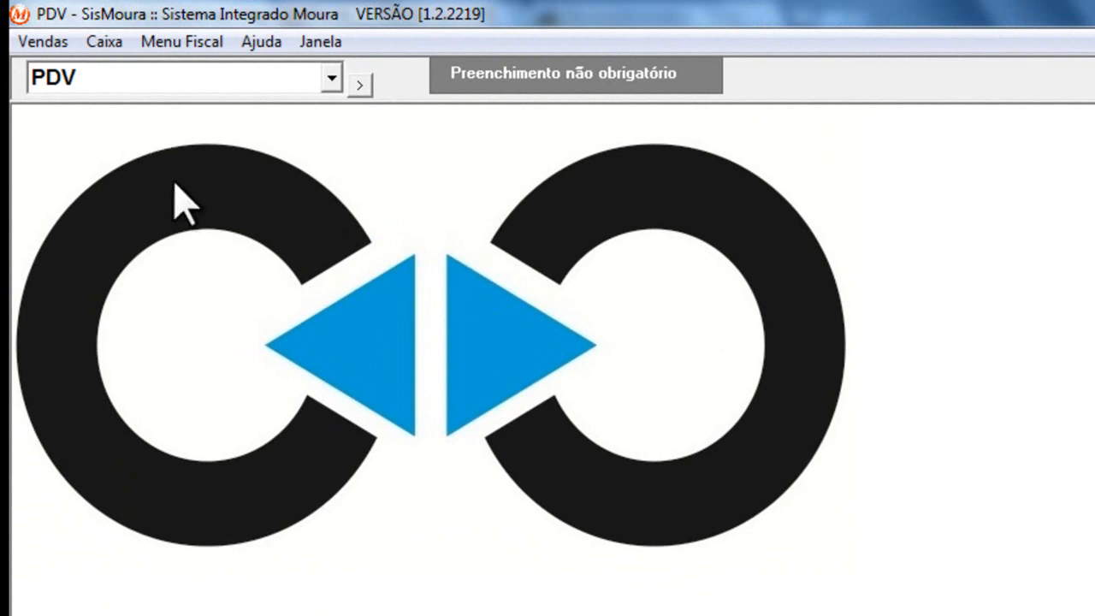
- In the PDV module's system configurations, search for "encerrantes" and enable "Informar encerrantes no Fechamento."
left_click(35, 41)
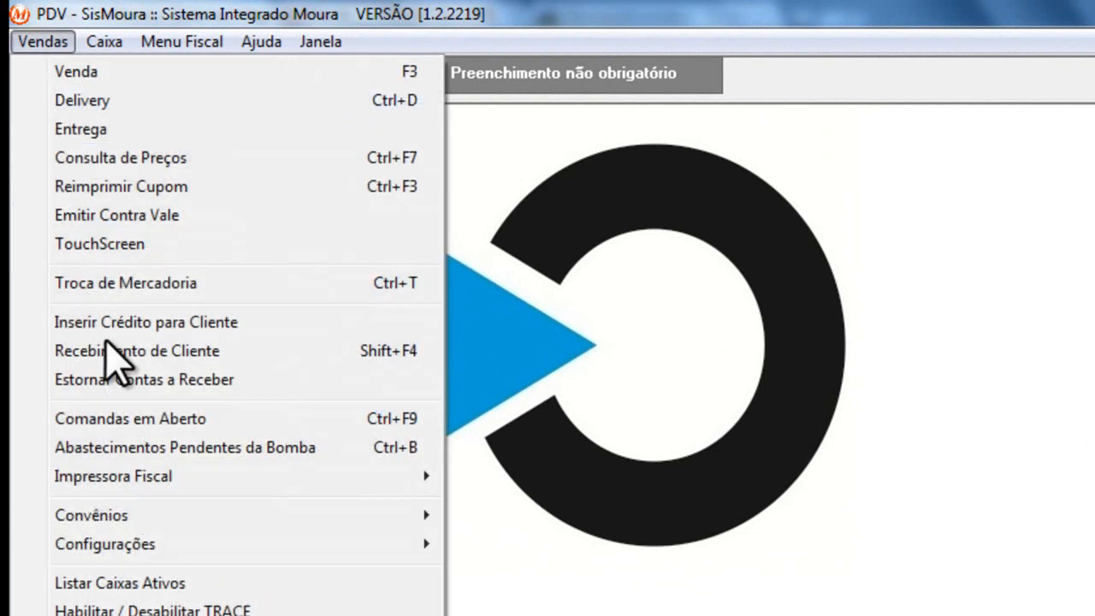
mouse_move(152, 544)
left_click(504, 545)
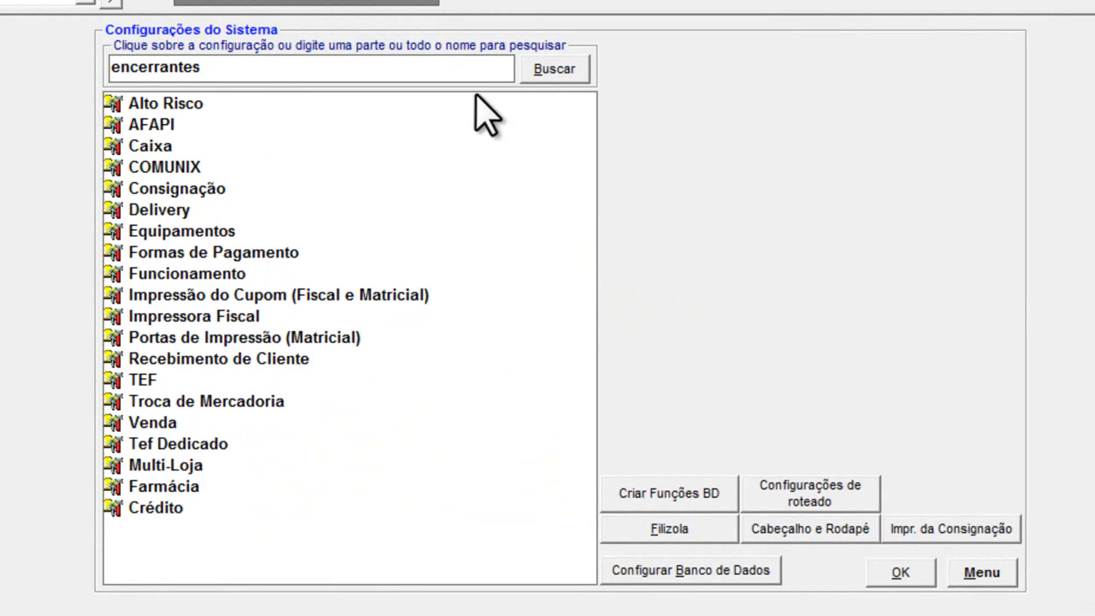
left_click(554, 70)
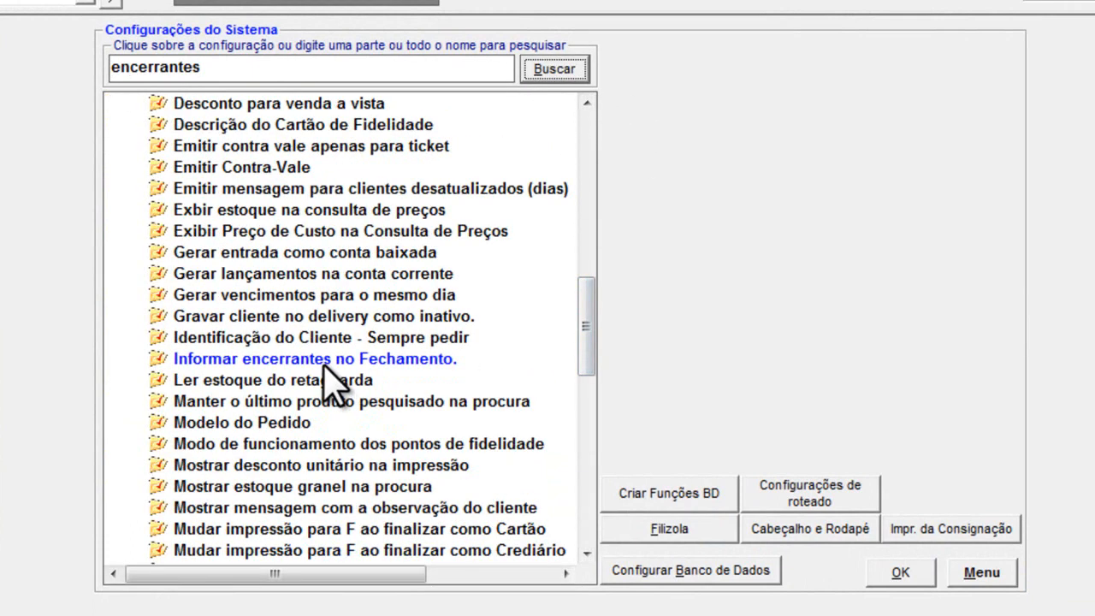
double_click(385, 360)
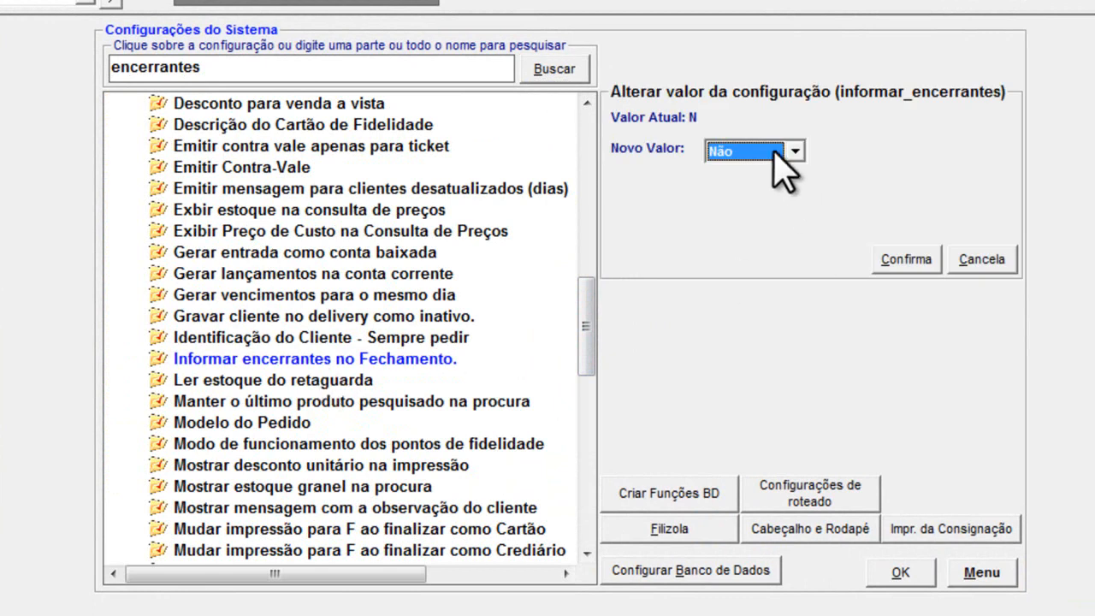
left_click(792, 154)
left_click(723, 174)
left_click(900, 261)
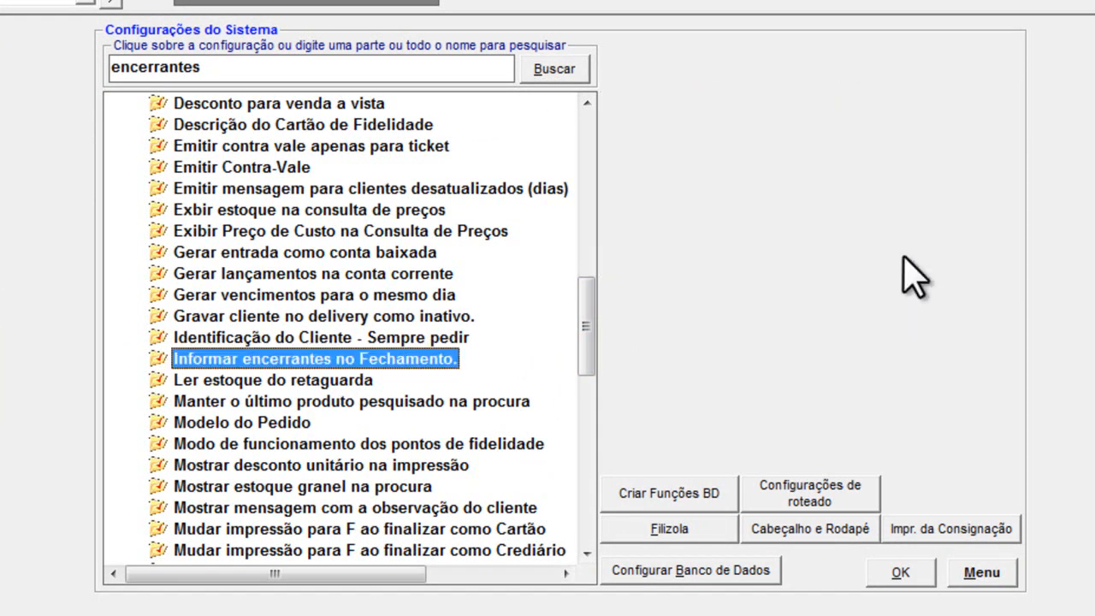
- Authorize the database configuration with the password, save the system configurations, and close the PDV module
left_click(712, 572)
left_click(498, 243)
type("******")
left_click(520, 335)
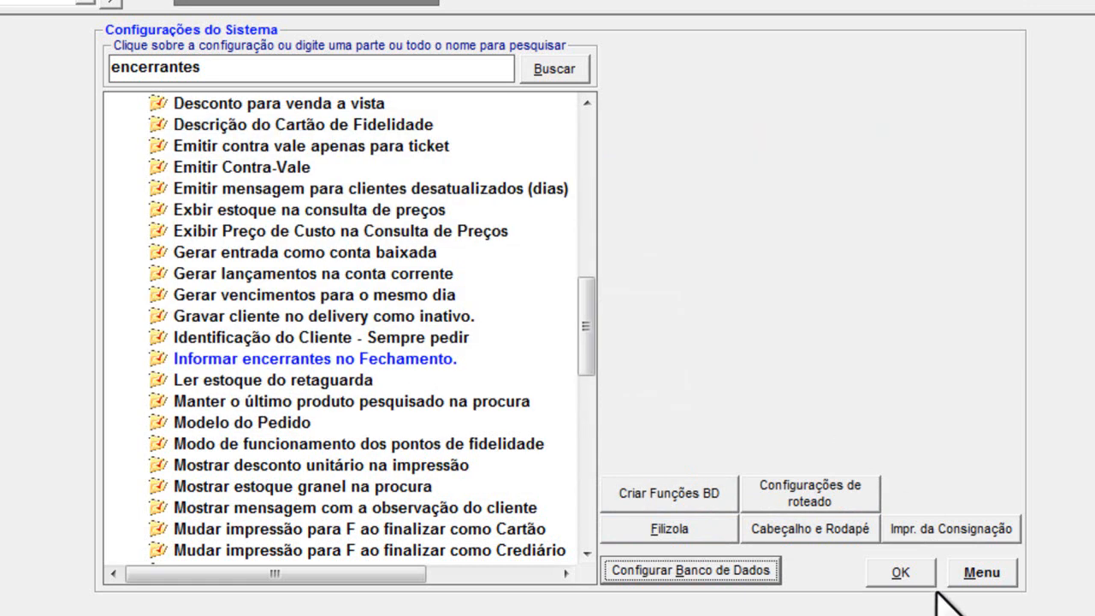
left_click(900, 573)
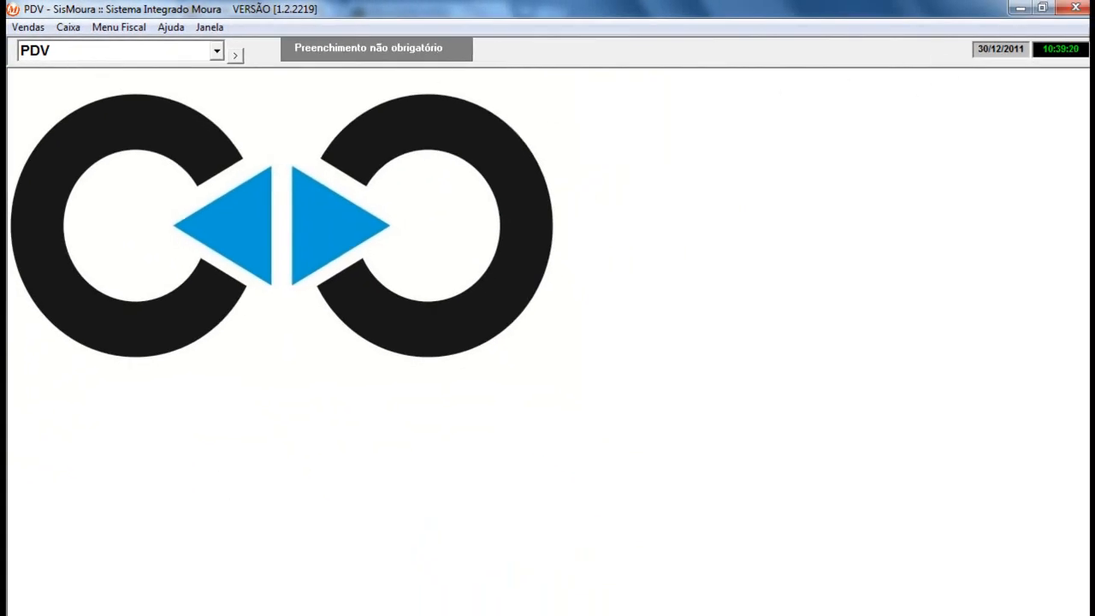
left_click(1075, 7)
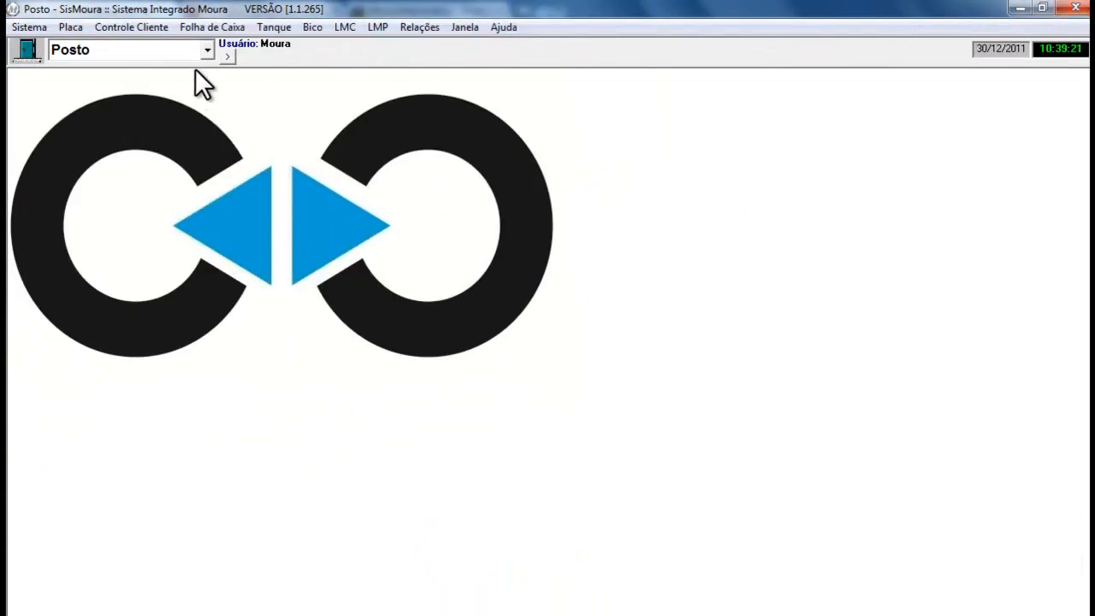
- Reopen the PDV module and open the cash register with the operation "Abertura do Caixa", confirming the opening date and time
left_click(199, 52)
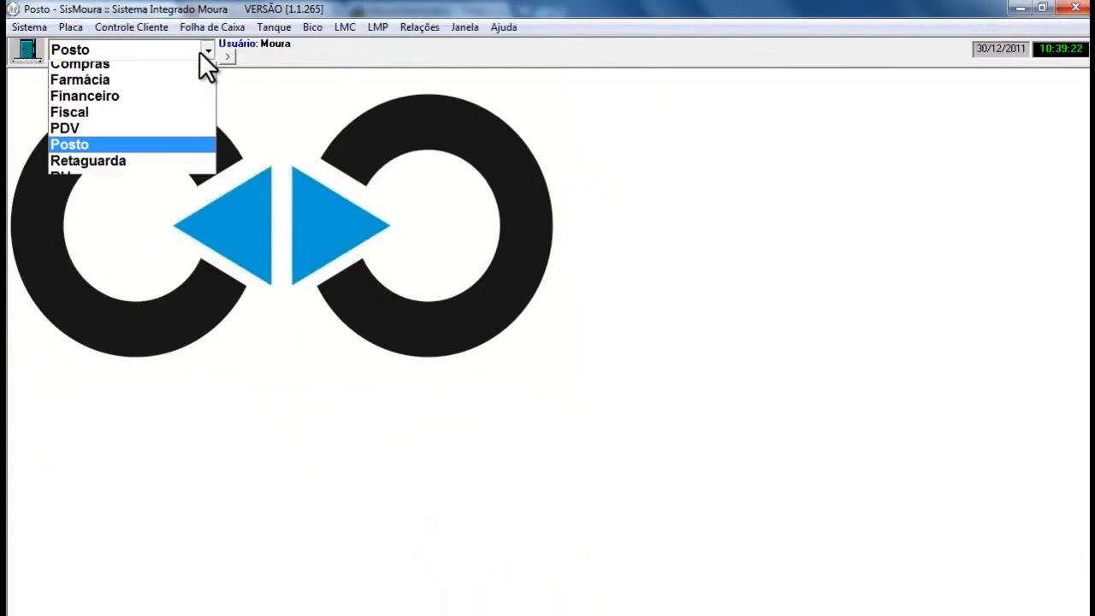
left_click(82, 131)
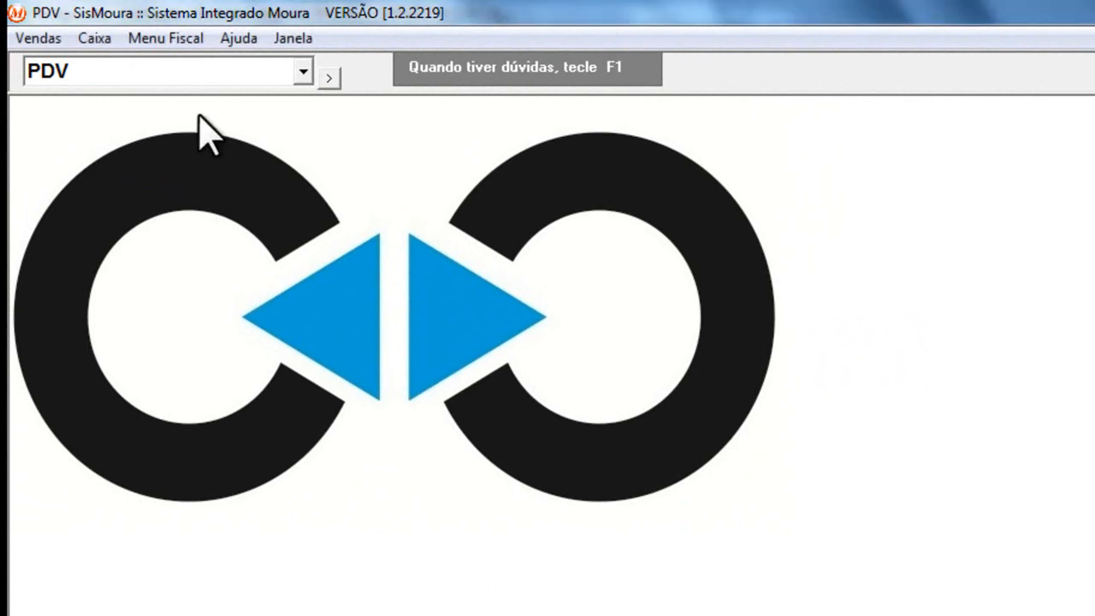
left_click(95, 38)
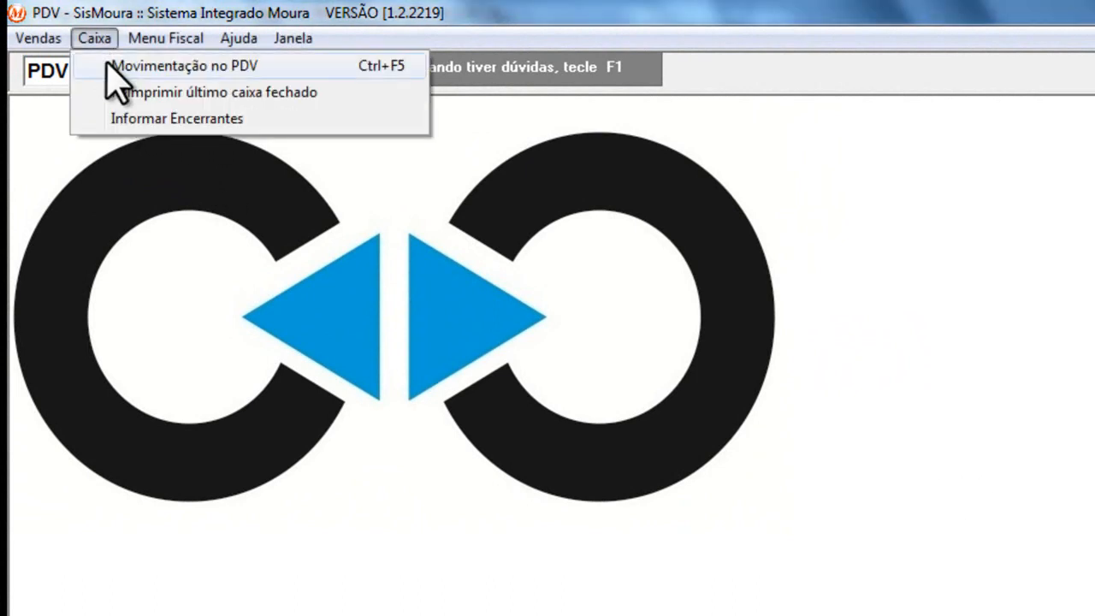
left_click(107, 65)
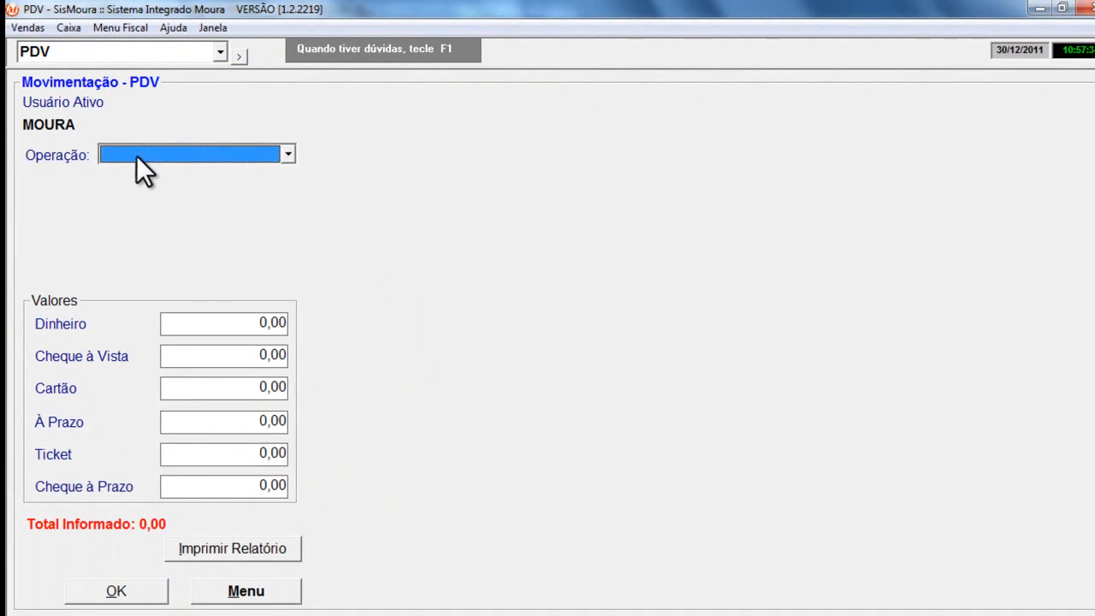
left_click(147, 156)
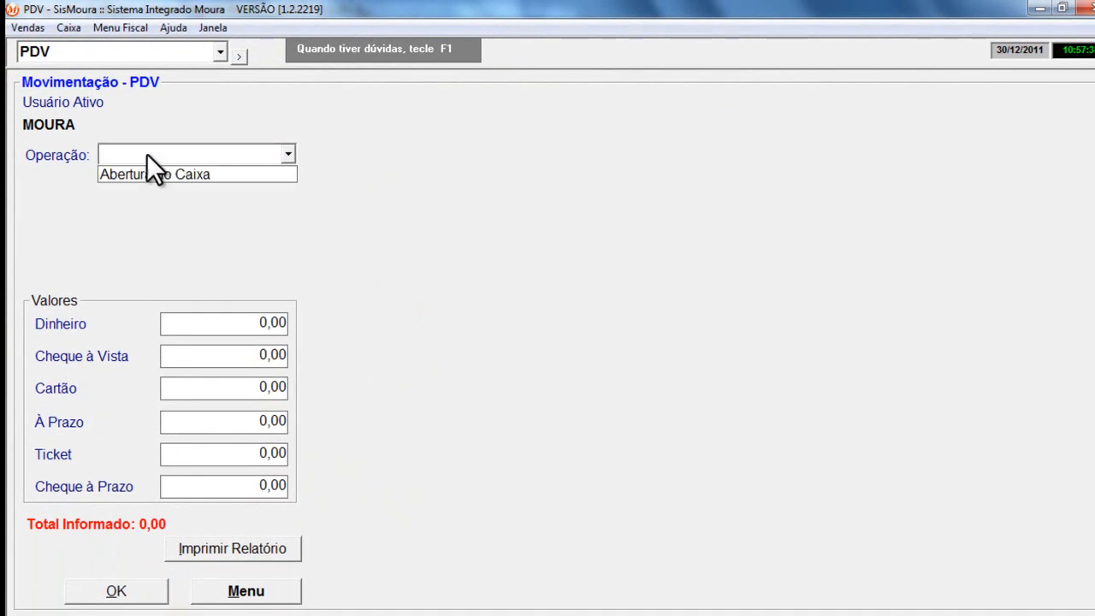
left_click(203, 176)
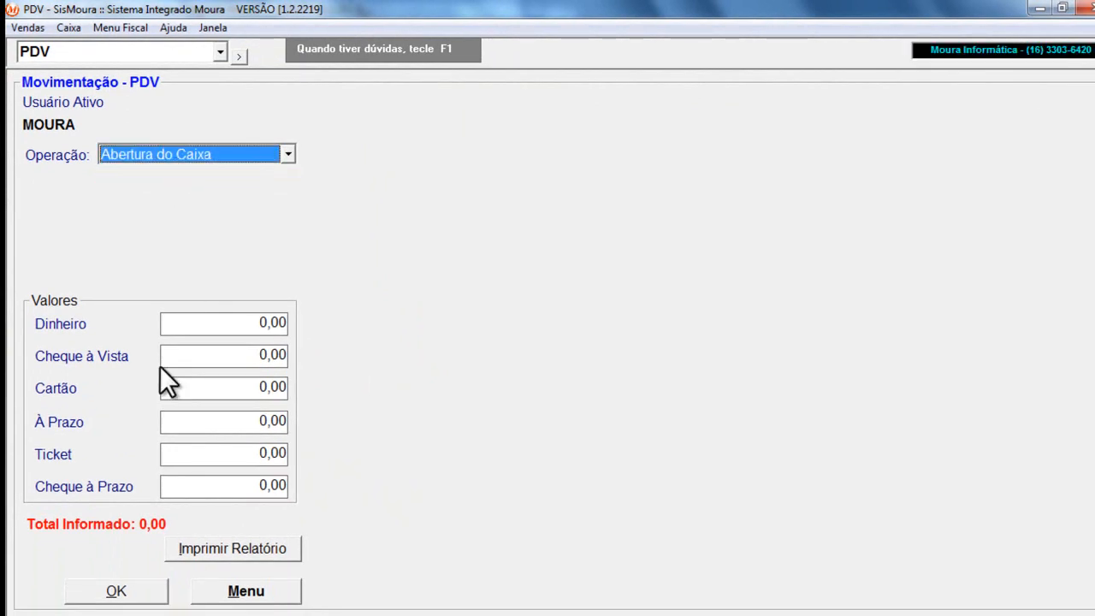
left_click(120, 592)
left_click_drag(532, 244, 548, 138)
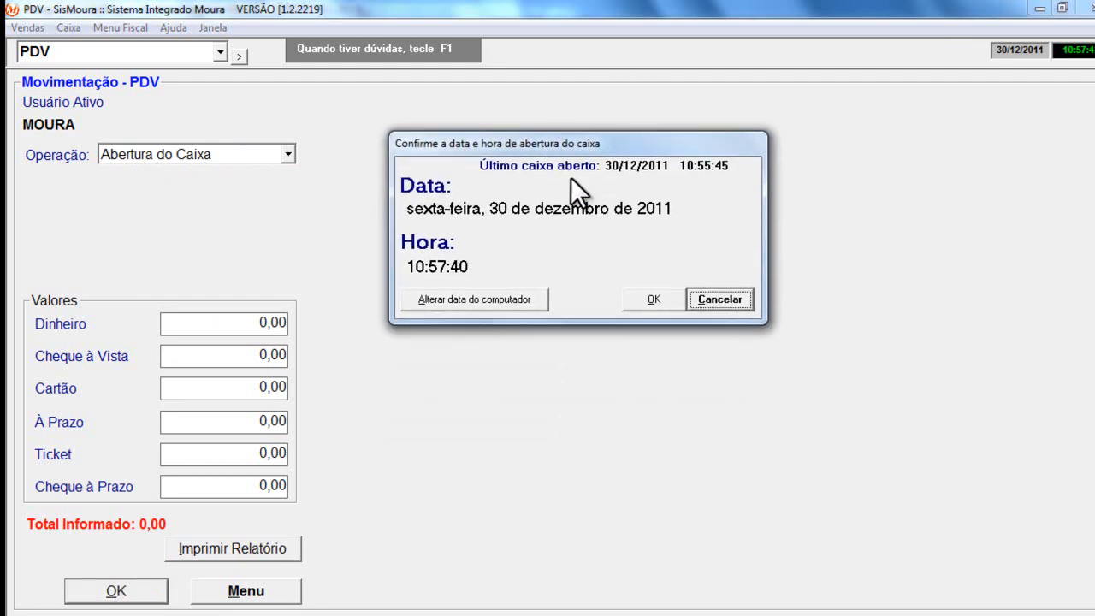
left_click(655, 298)
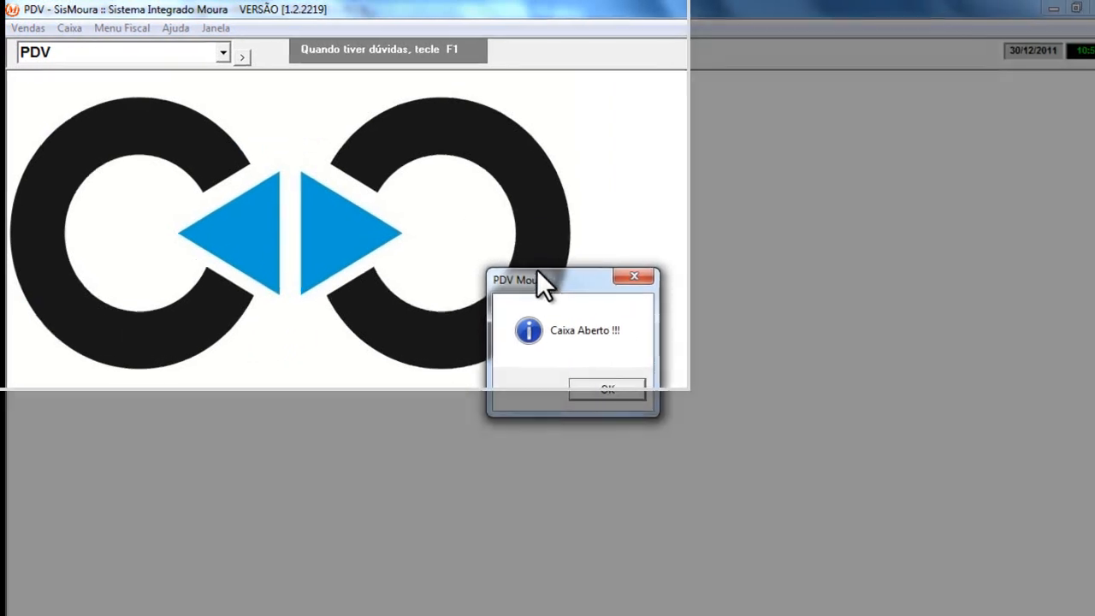
left_click_drag(529, 273, 449, 147)
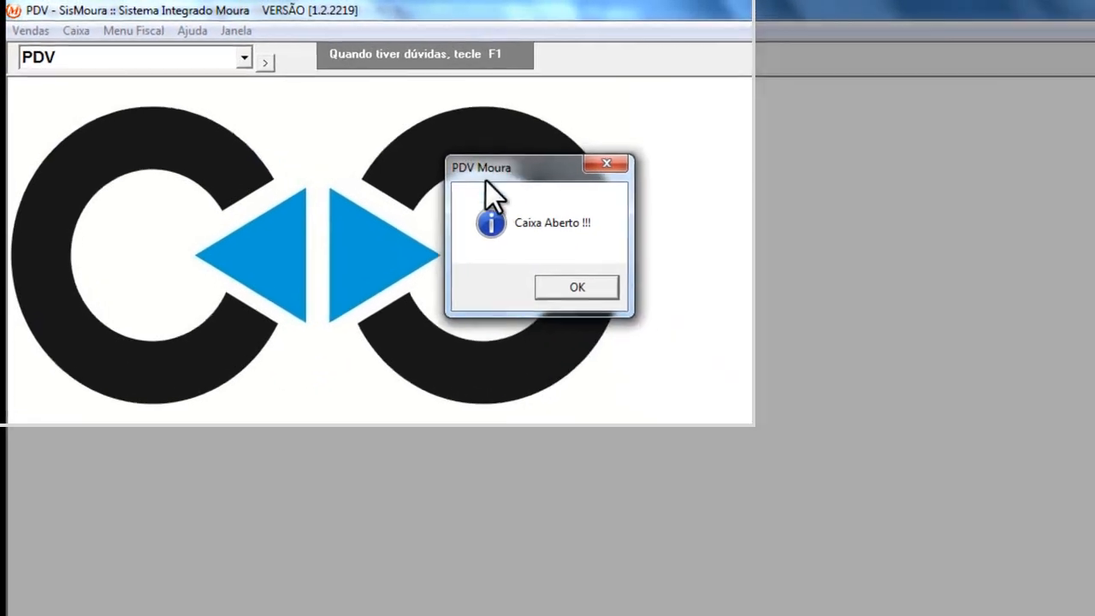
left_click(524, 257)
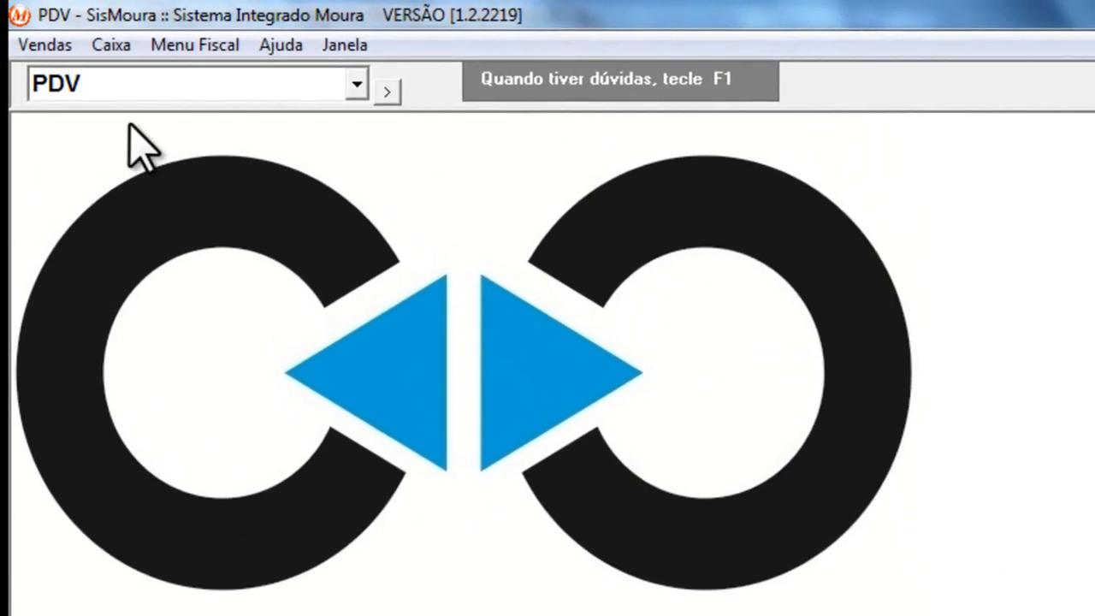
- Open the fuel meter reading entry and review the closing and opening readings of nozzles 1 to 4
left_click(126, 48)
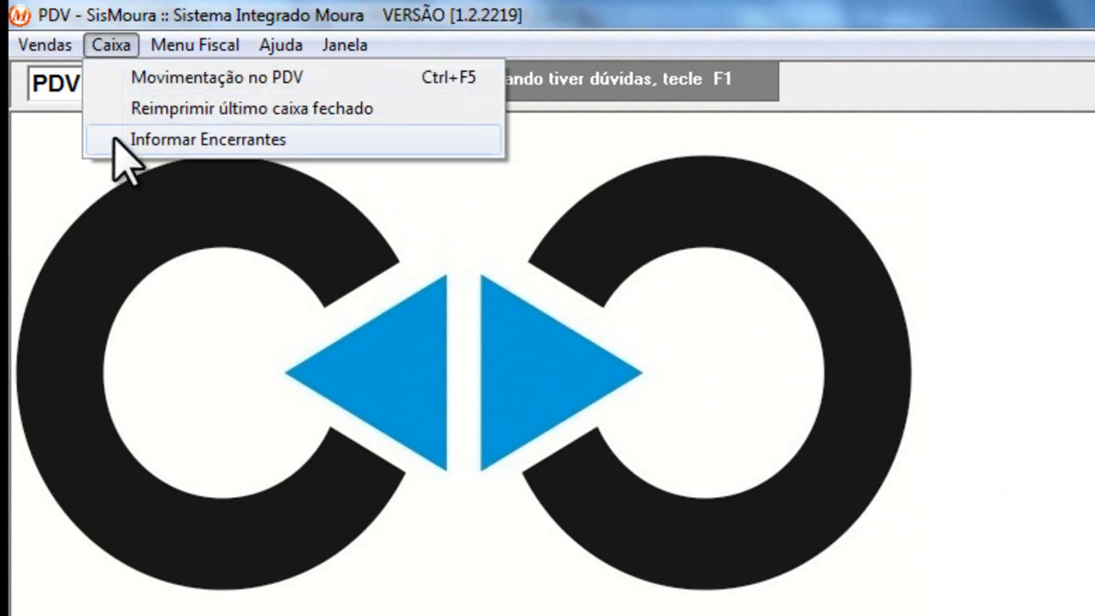
left_click(321, 142)
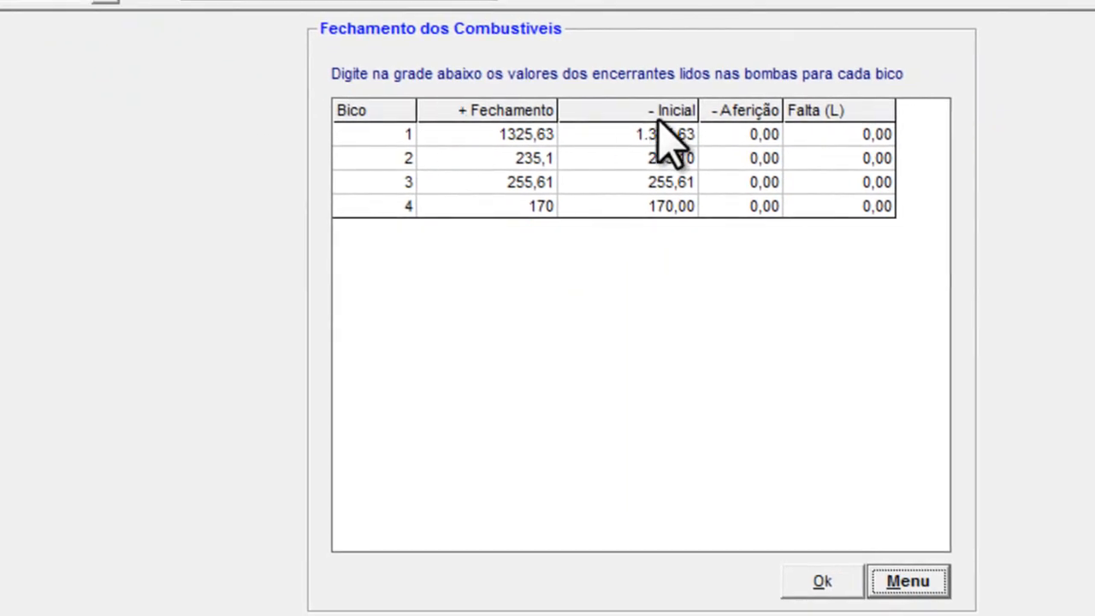
left_click(628, 137)
left_click(544, 134)
left_click(590, 160)
left_click(510, 156)
left_click(535, 178)
left_click(544, 209)
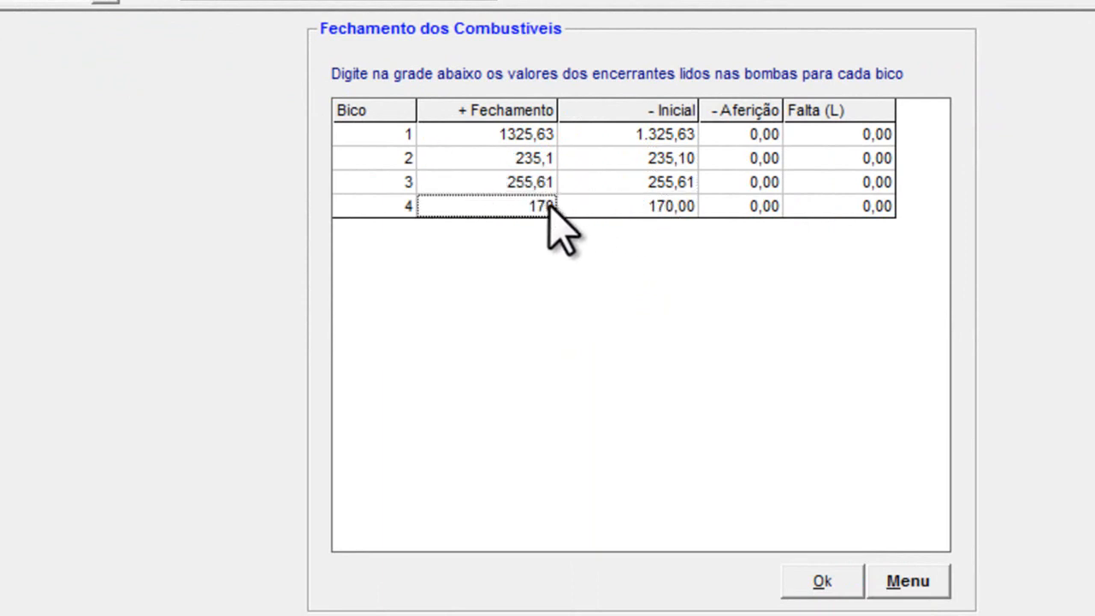
- Set the closing reading of nozzle 1 to 1400,17, check its missing litres, and save the readings
left_click(612, 140)
left_click(518, 139)
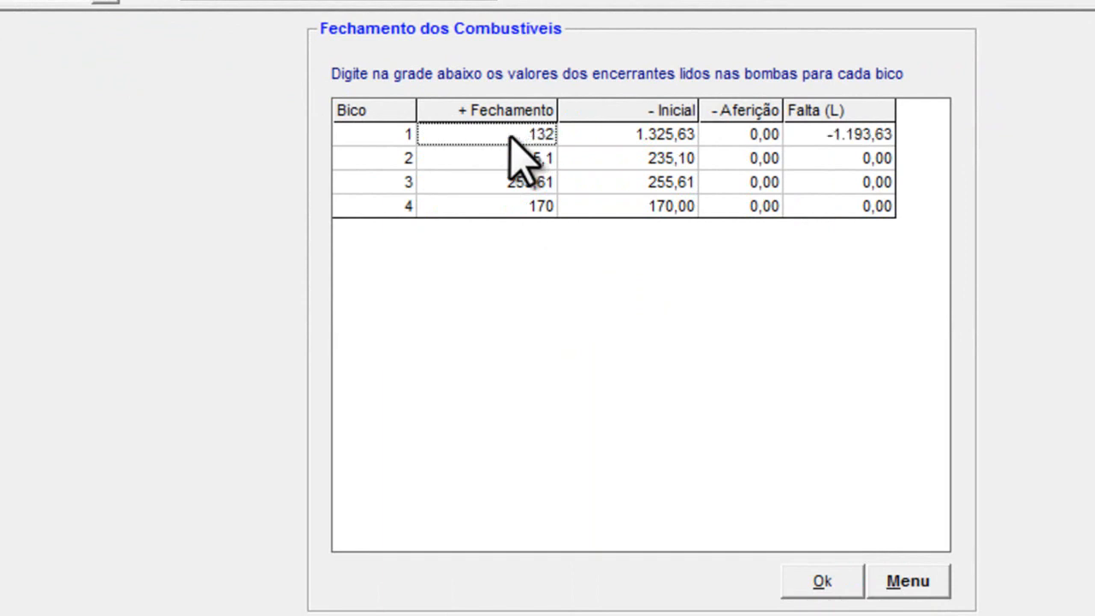
type("1400,17")
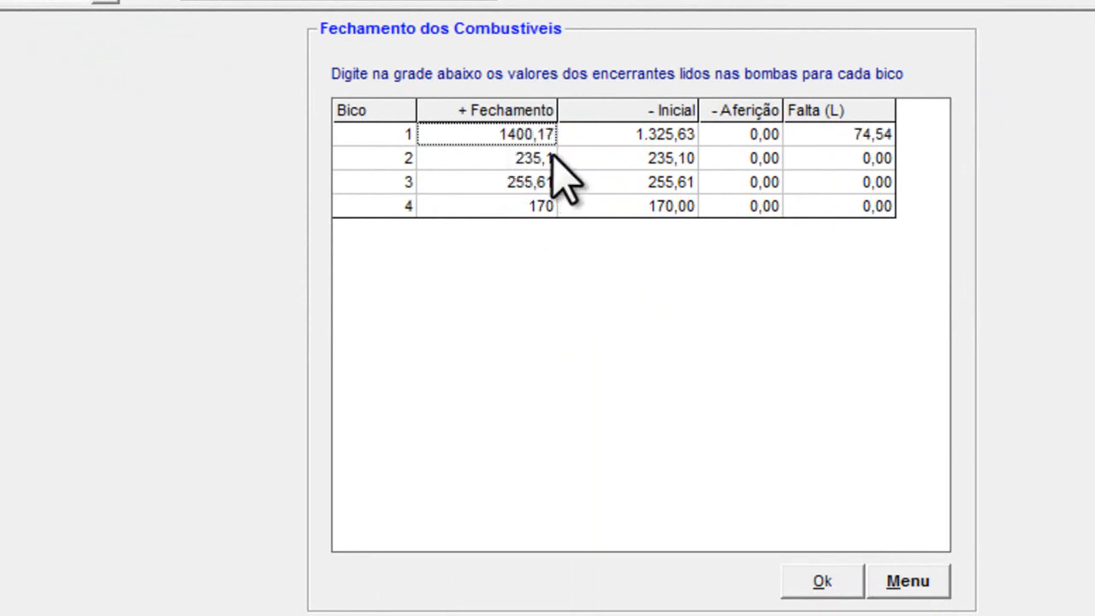
left_click(826, 135)
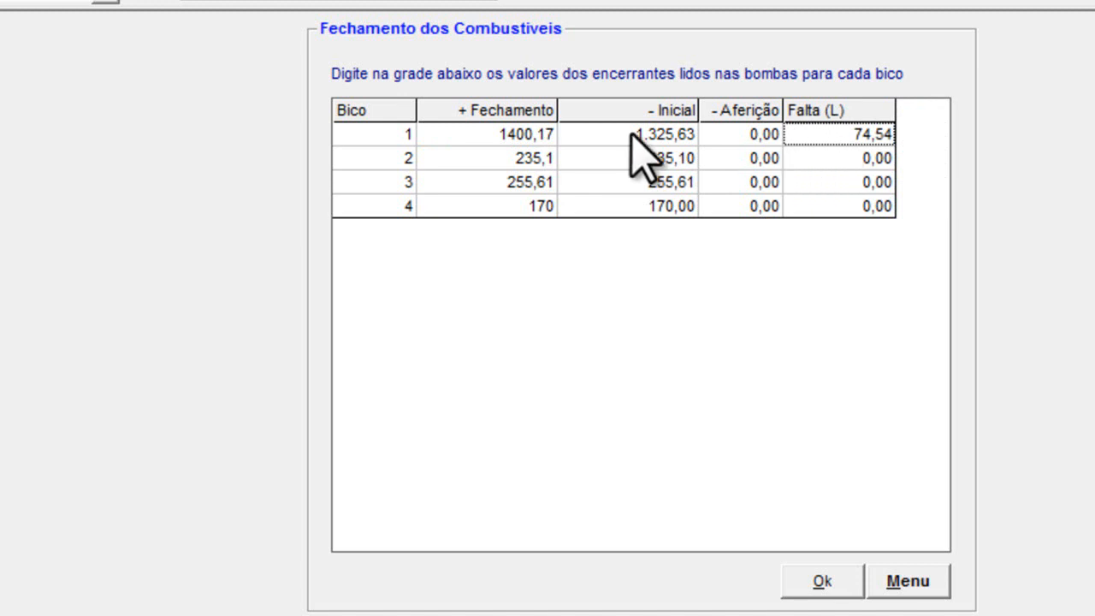
left_click(398, 137)
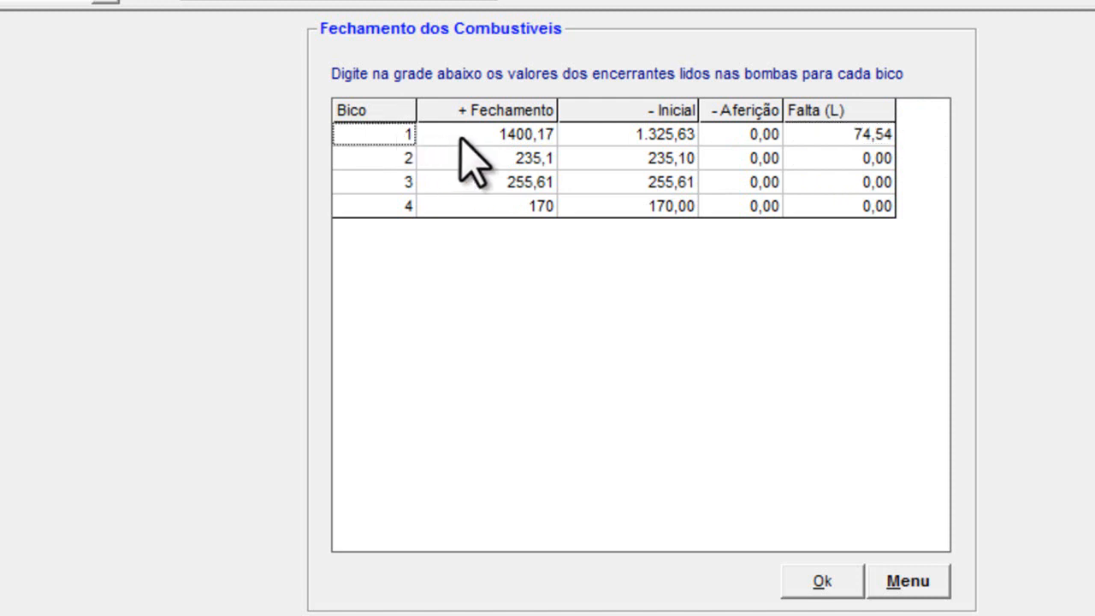
left_click(817, 582)
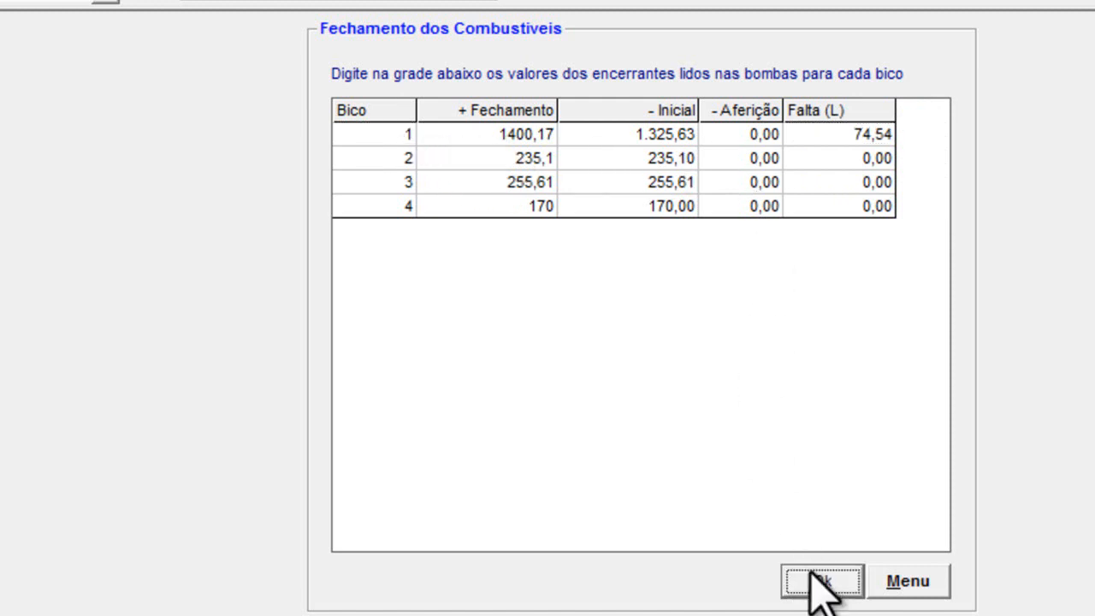
left_click(757, 520)
left_click(904, 579)
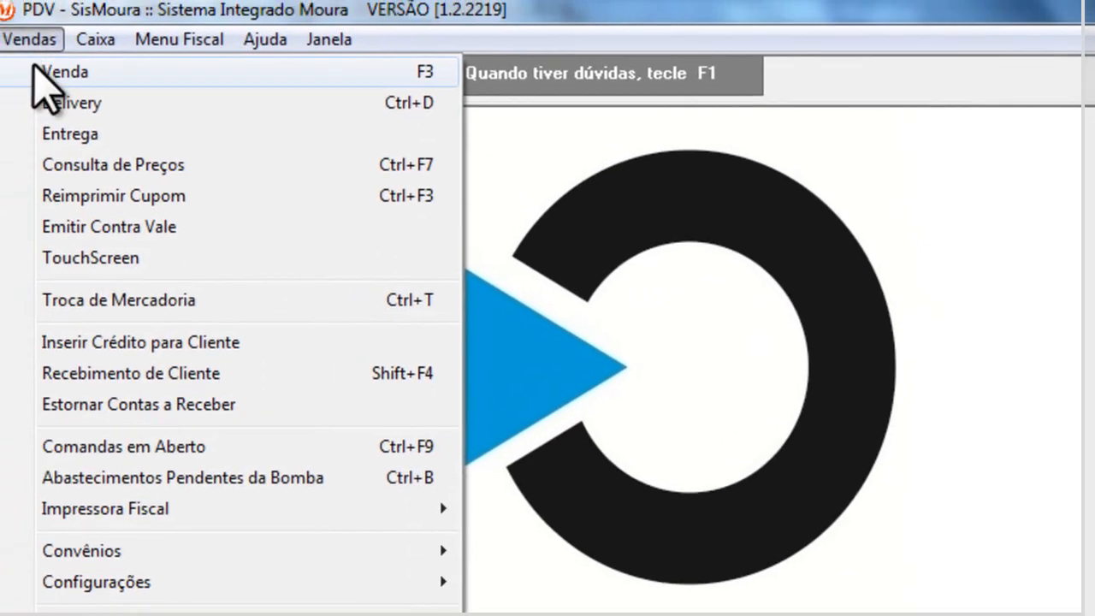
- Start a sale and add product 1, GASOLINA COMUM, with a quantity of 74,54
left_click(48, 74)
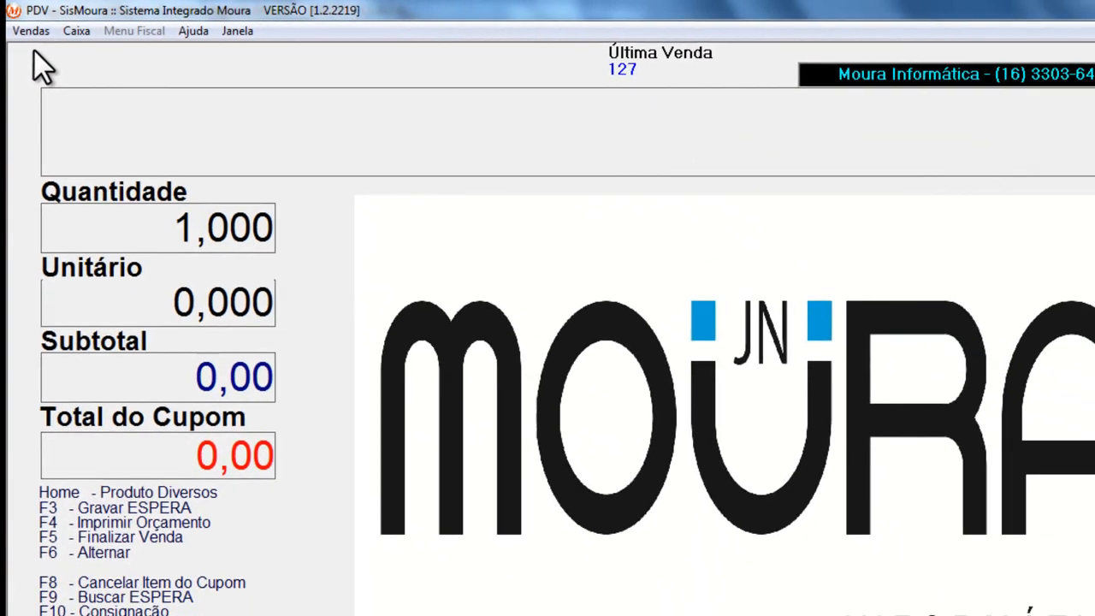
type("1")
key("Return")
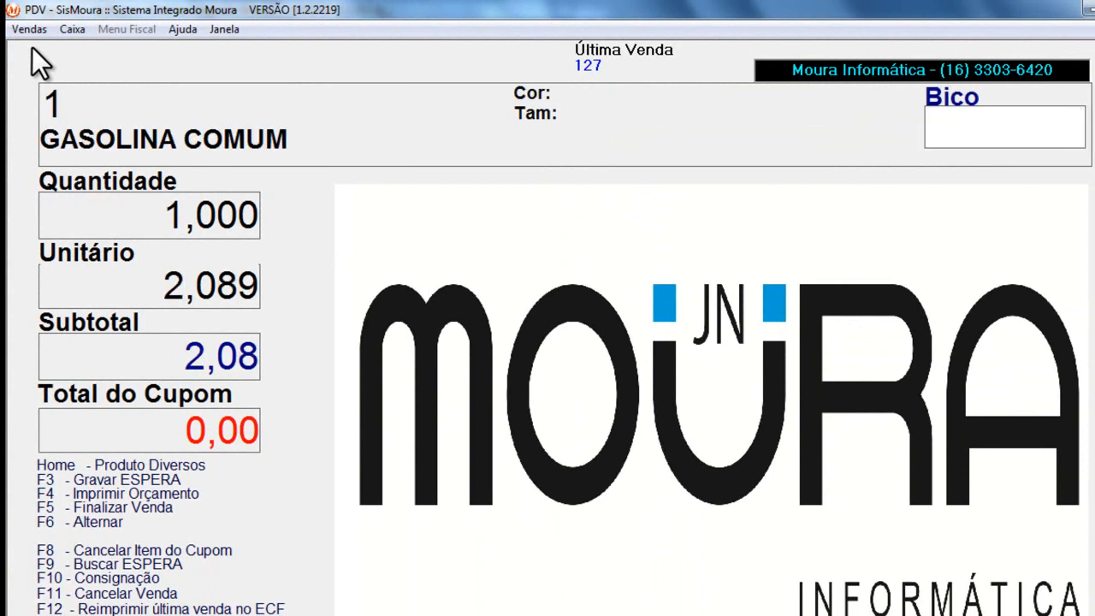
key("Return")
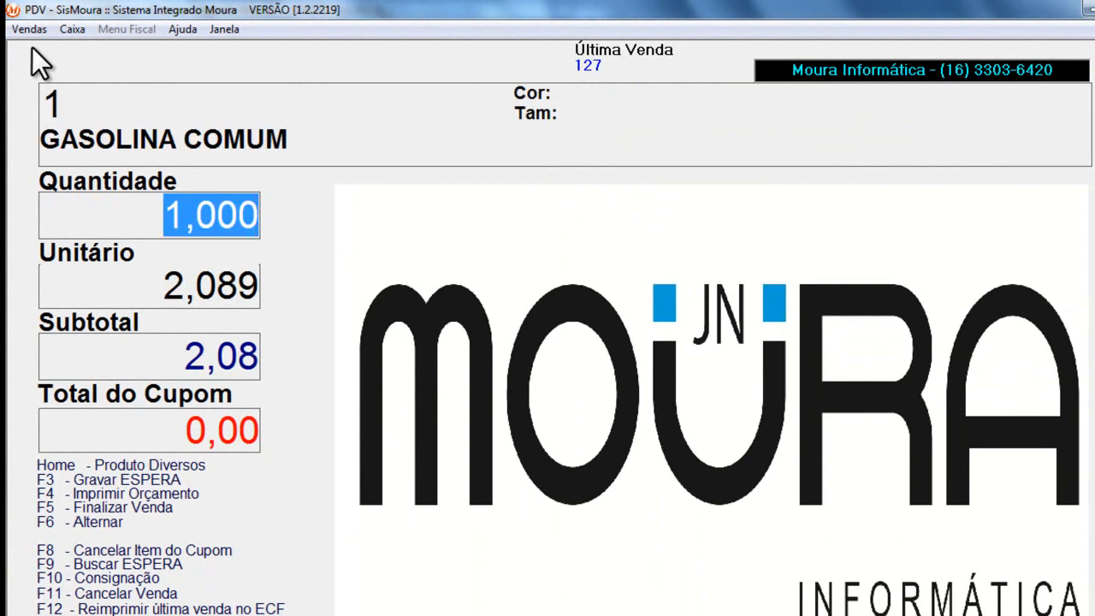
type("74")
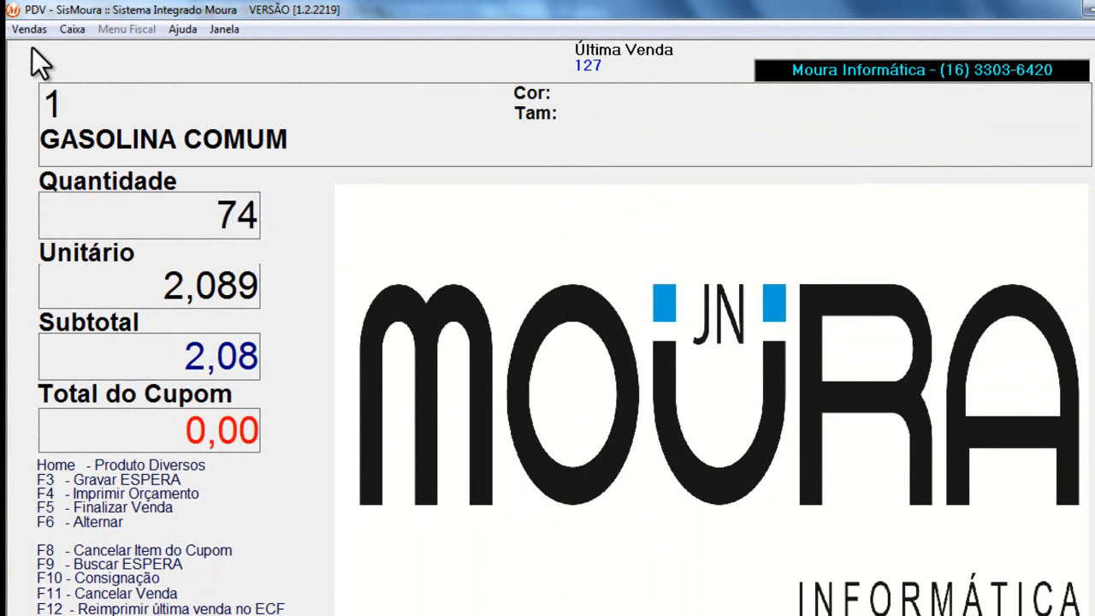
type(",54")
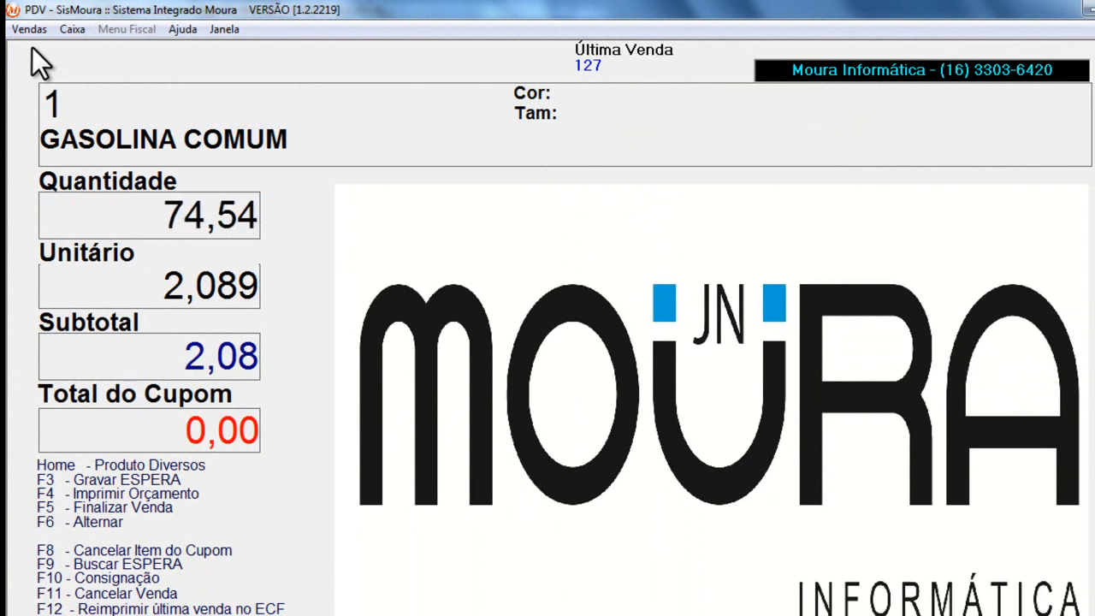
key("Return")
key("Return")
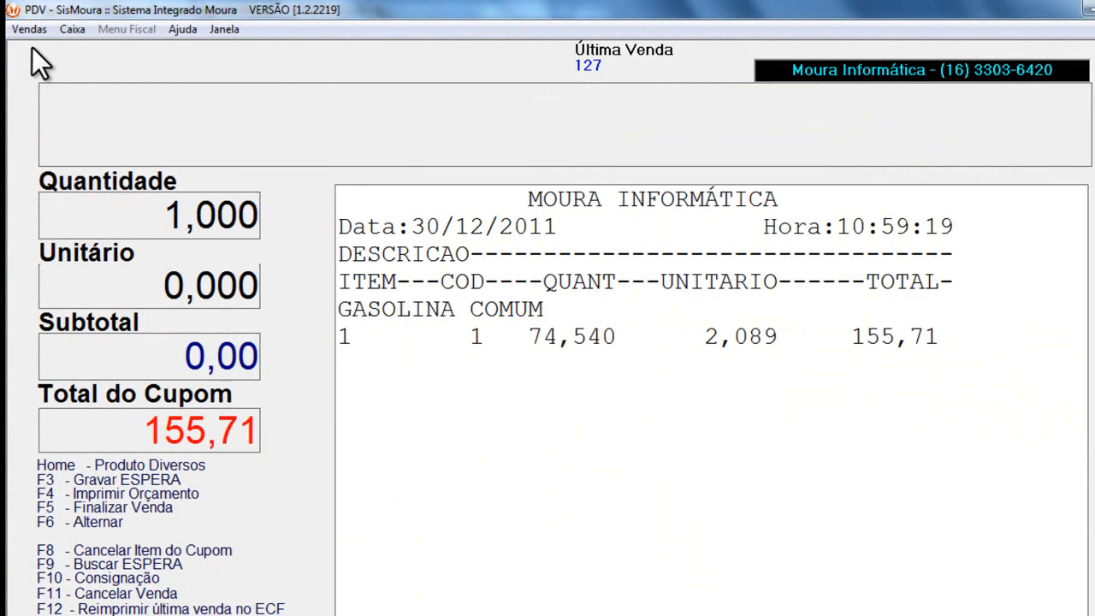
- Finalize the gasoline sale without discount, paid in cash, and leave the sales screen
key("F5")
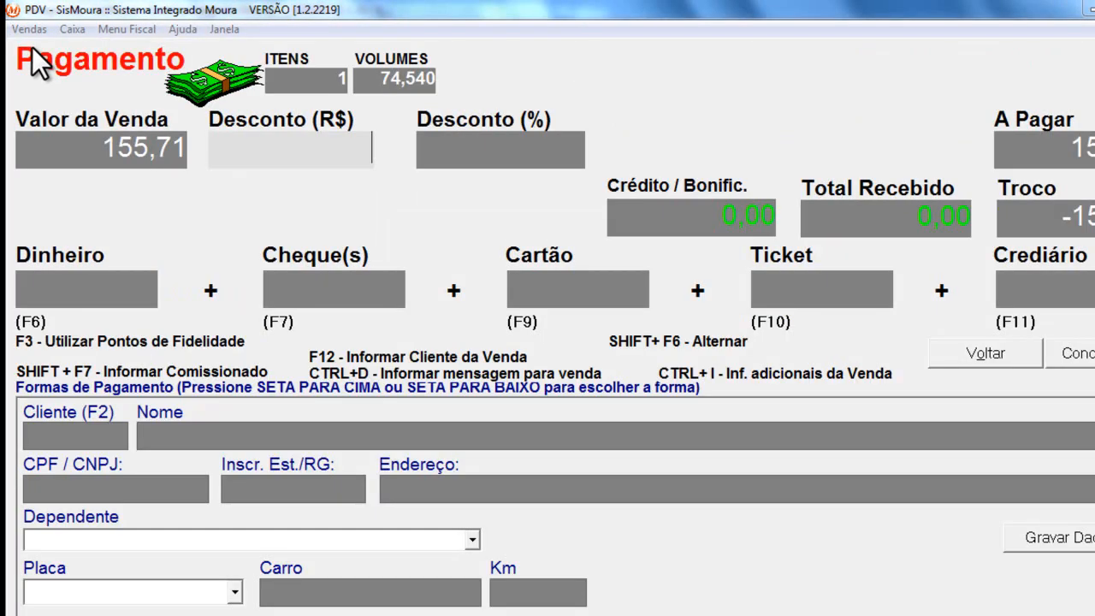
key("Return")
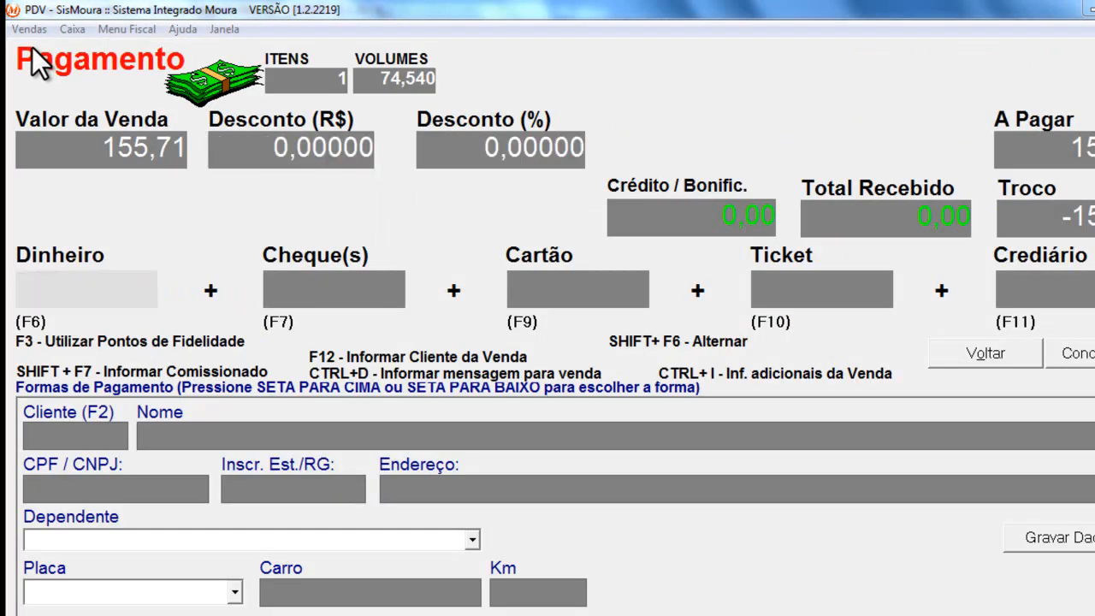
key("Return")
key("Return")
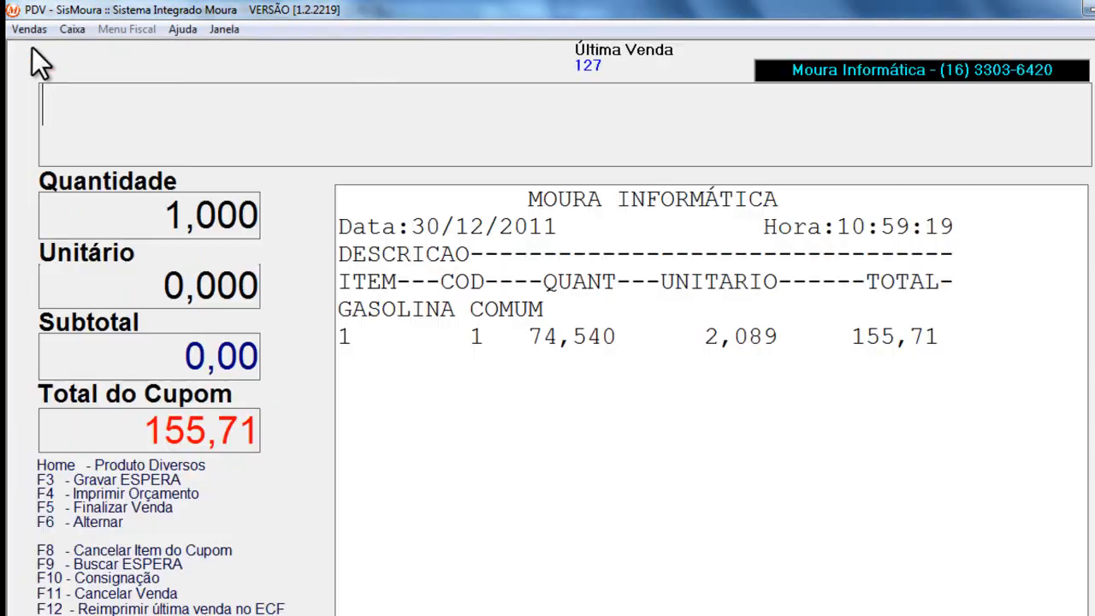
key("Escape")
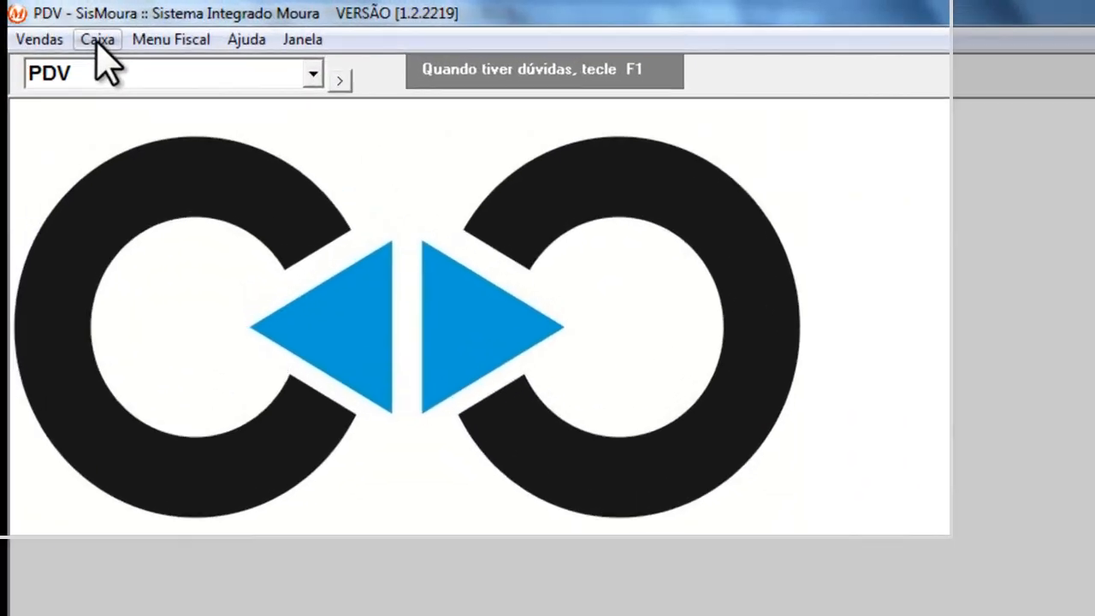
- Reopen the fuel meter readings and check the missing litres of nozzle 1
left_click(96, 39)
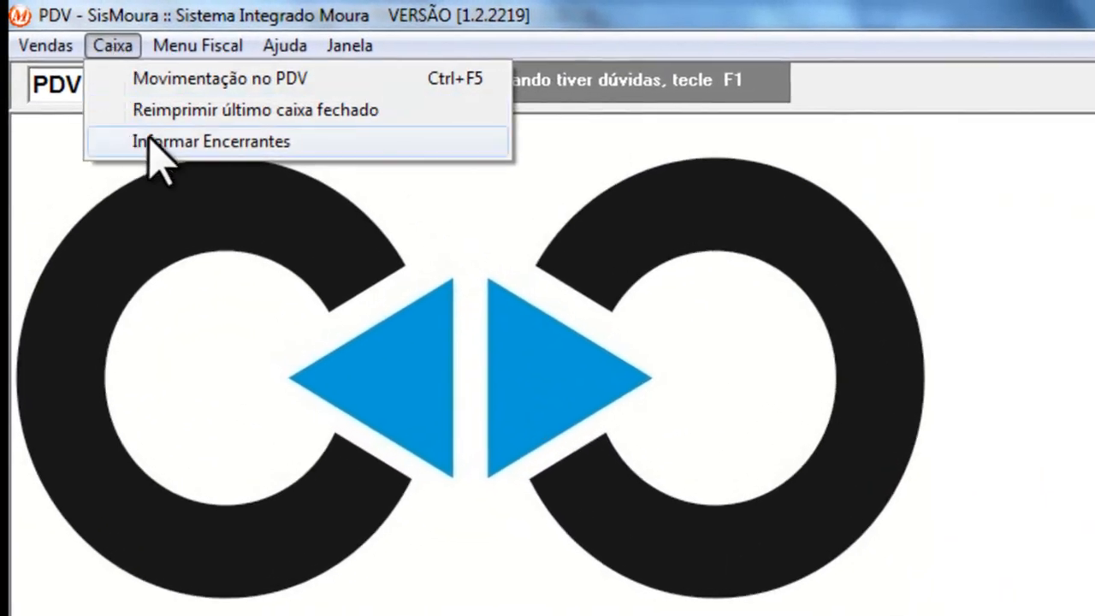
left_click(205, 142)
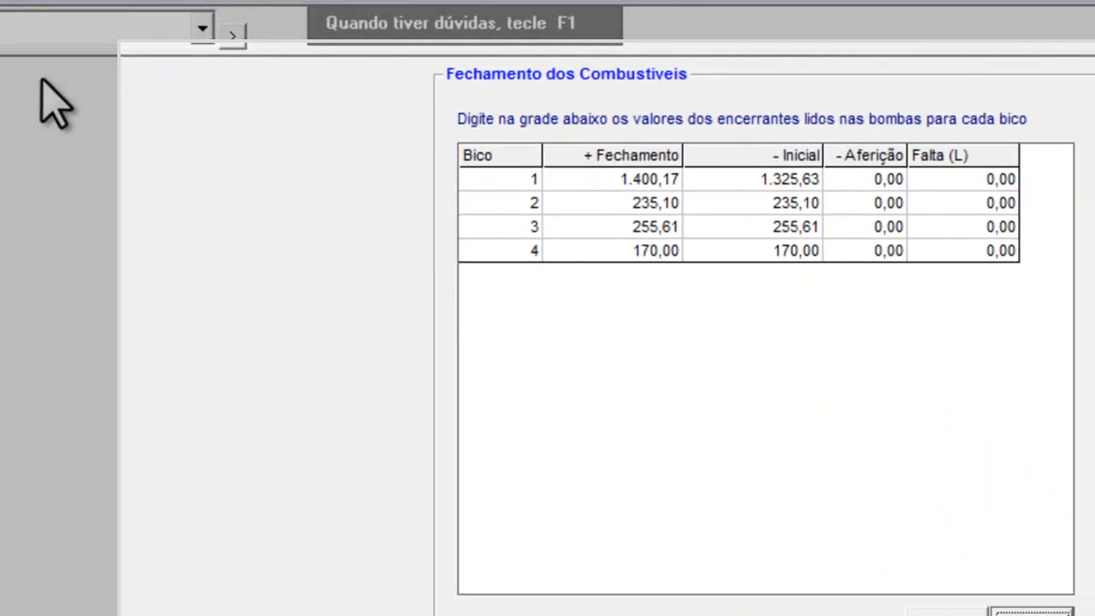
left_click(840, 134)
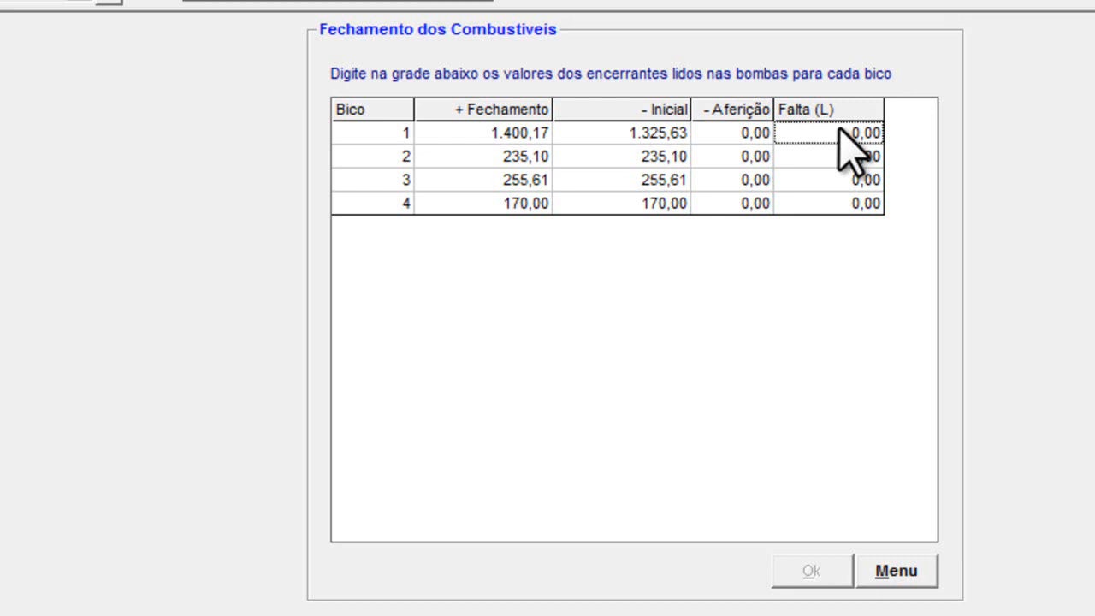
- Leave the meter readings, set the LMC type to PDV_ENCERRANTE in the system parameters, and save
left_click(896, 569)
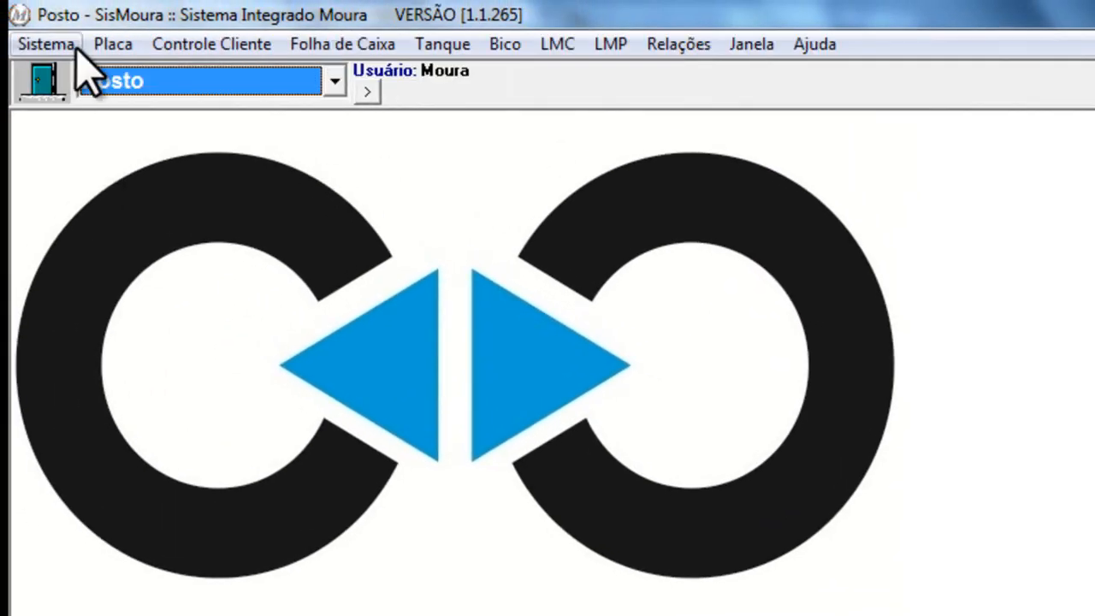
left_click(75, 46)
left_click(235, 74)
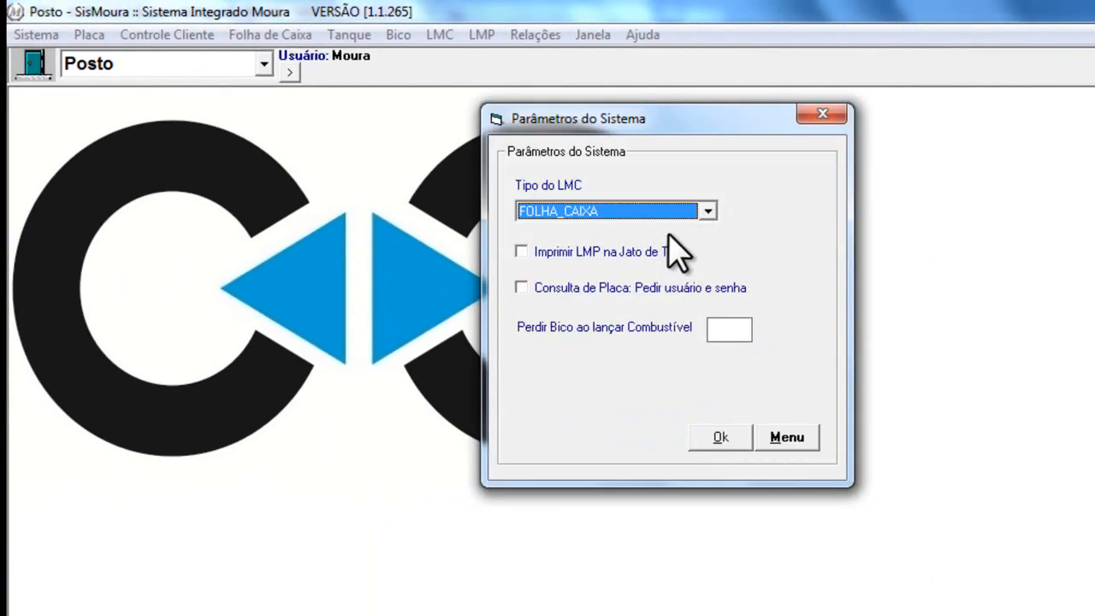
left_click(707, 212)
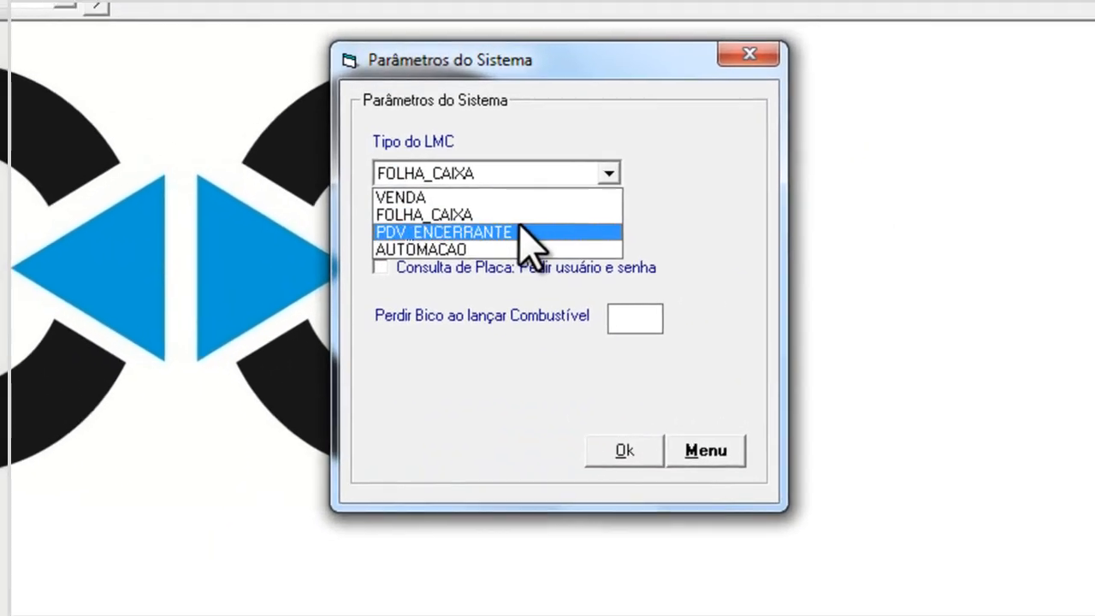
left_click(511, 232)
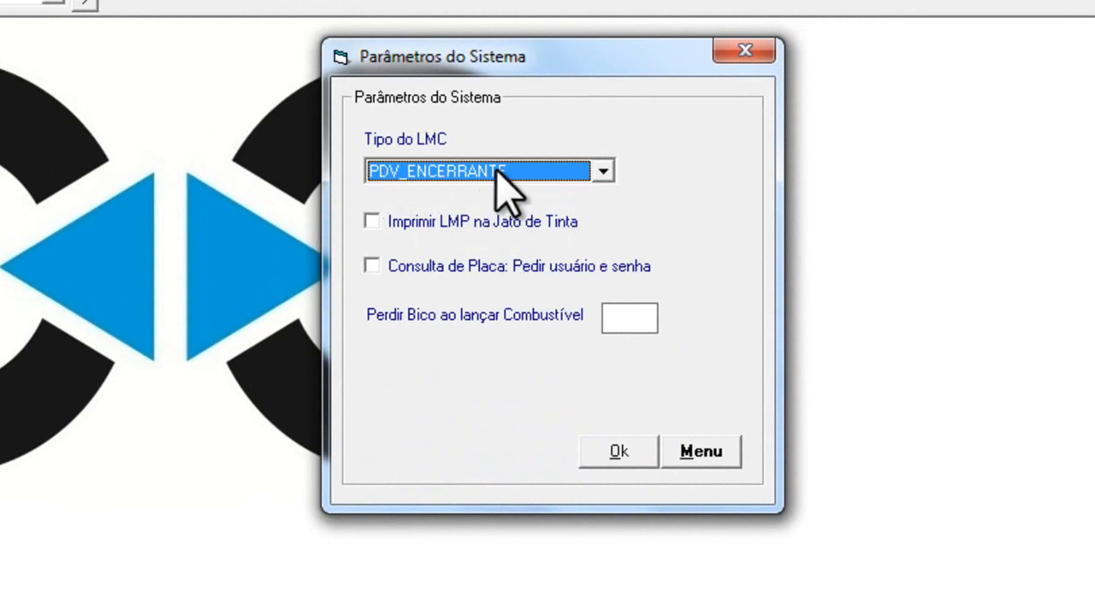
left_click(621, 451)
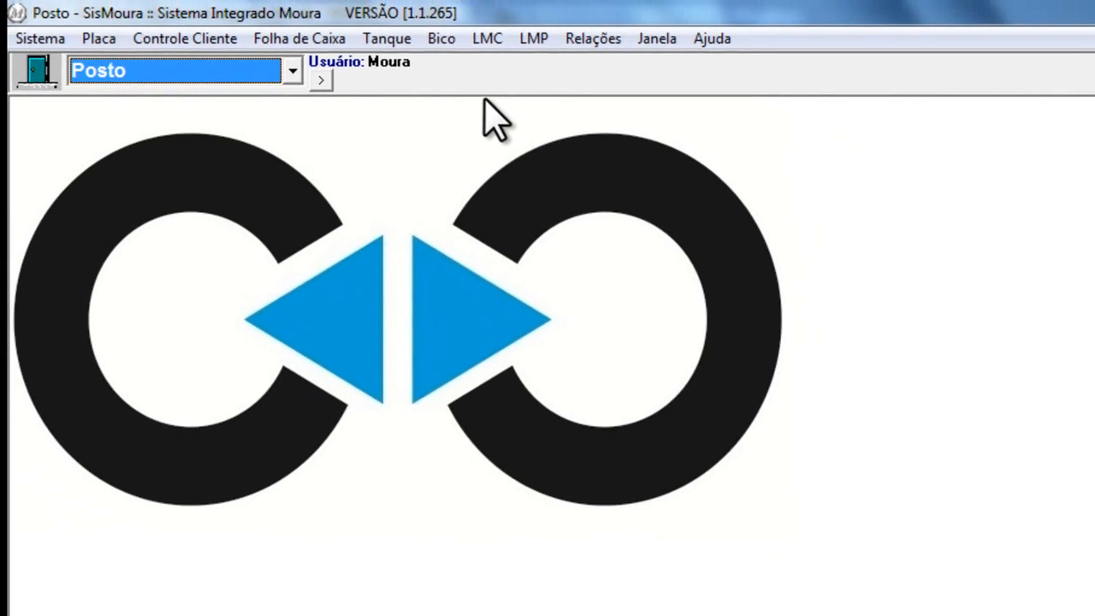
- Start a new LMC for product 1, GASOLINA COMUM, dated 30/12/2011, and generate its data
left_click(490, 39)
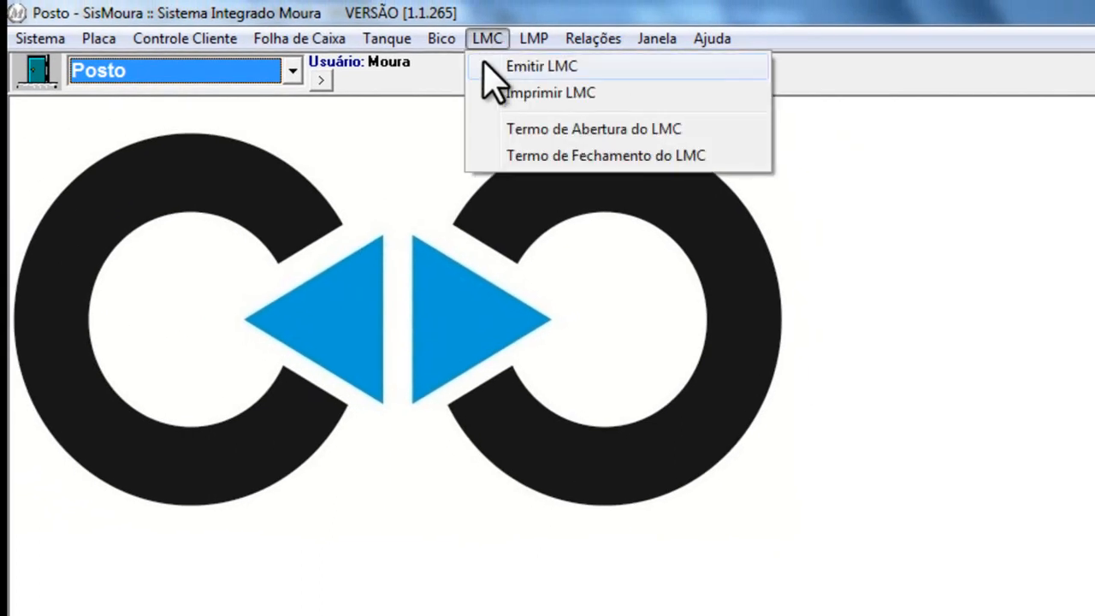
left_click(485, 65)
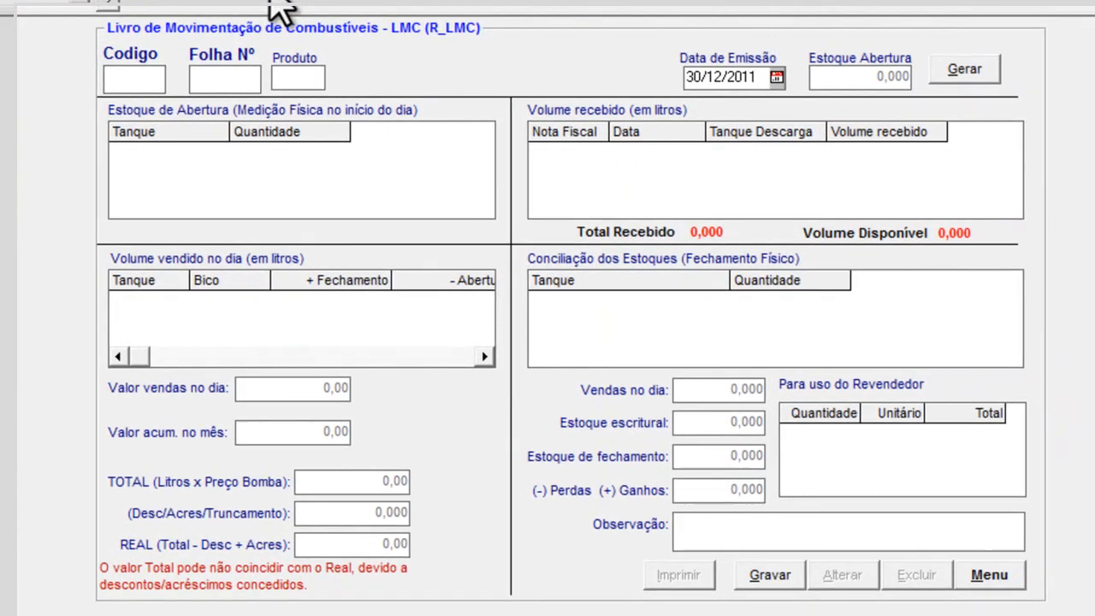
key("Tab")
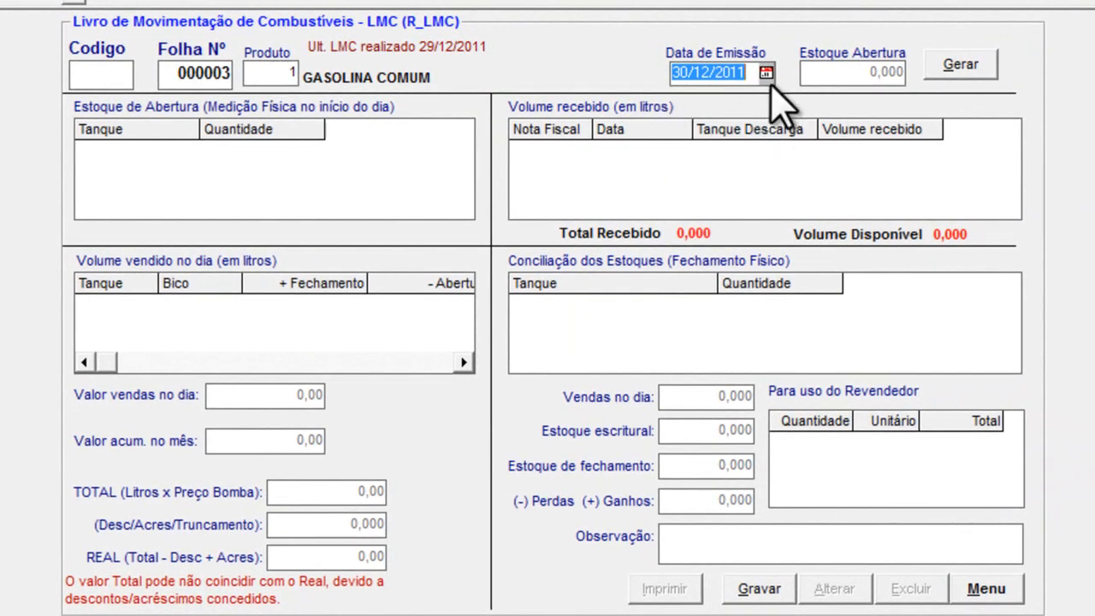
left_click(970, 64)
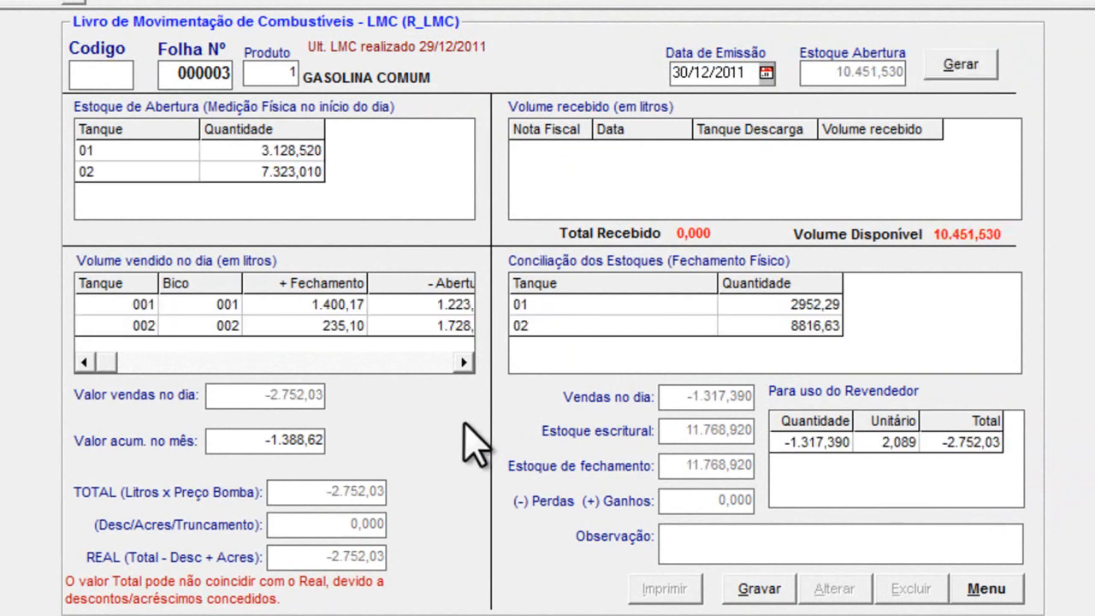
- Examine the closing and opening readings and the resulting sales of nozzles 001 and 002 in the day's sold volume
left_click(463, 362)
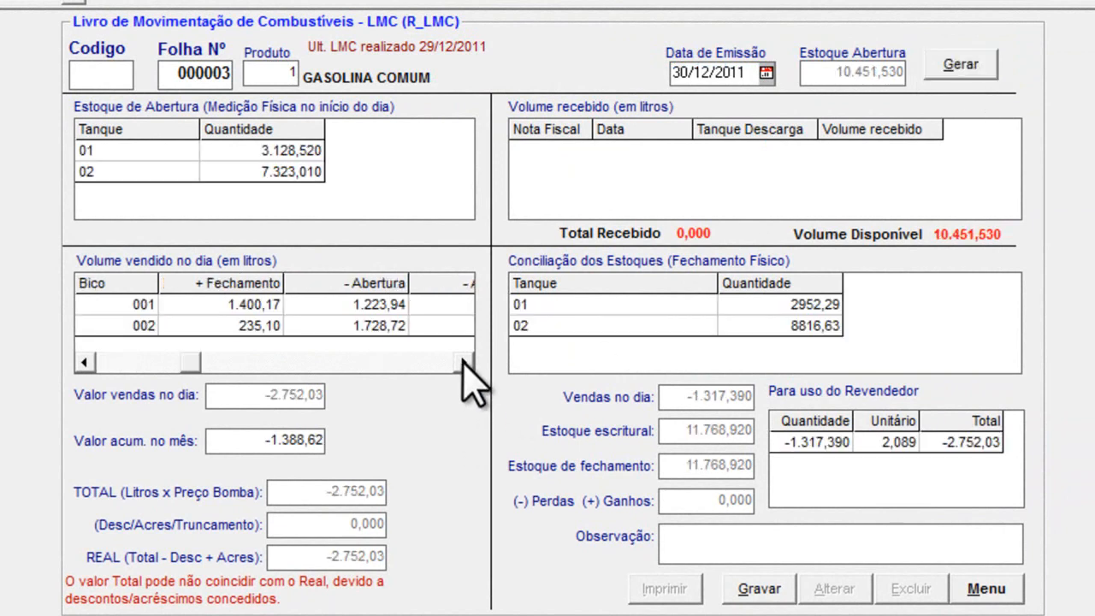
left_click(329, 330)
left_click(257, 324)
left_click(256, 306)
left_click(463, 362)
left_click(457, 393)
left_click(457, 393)
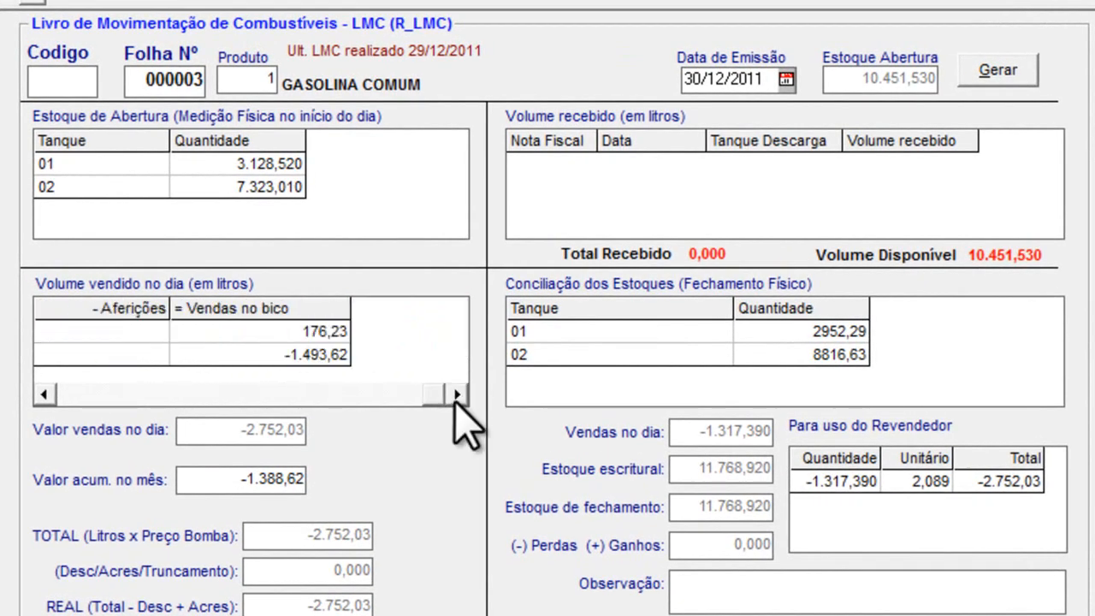
left_click(45, 393)
left_click(44, 393)
left_click(44, 393)
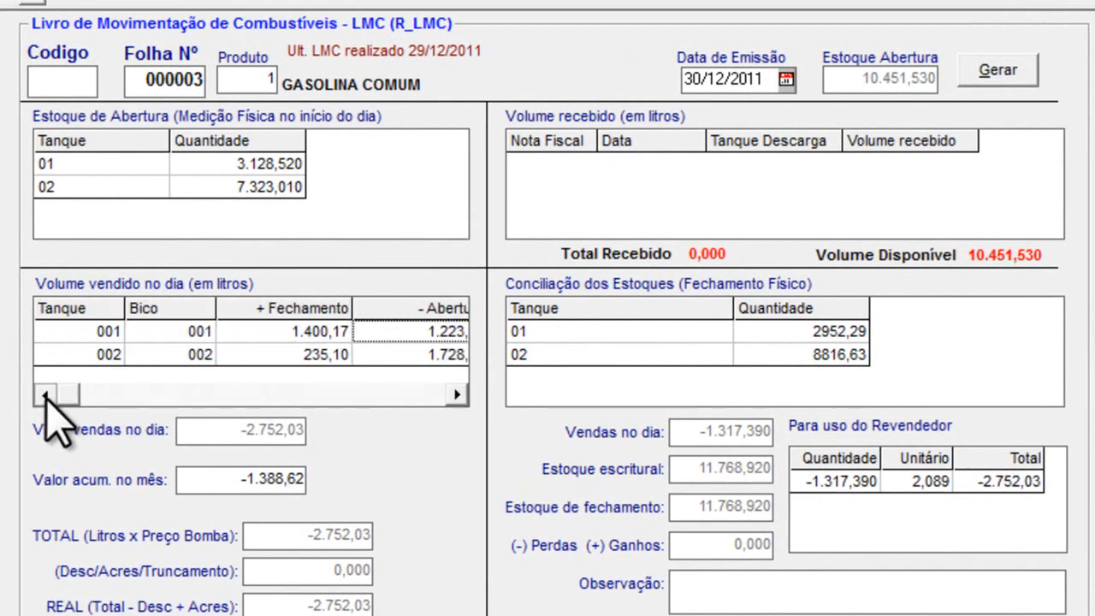
left_click(119, 330)
left_click(284, 334)
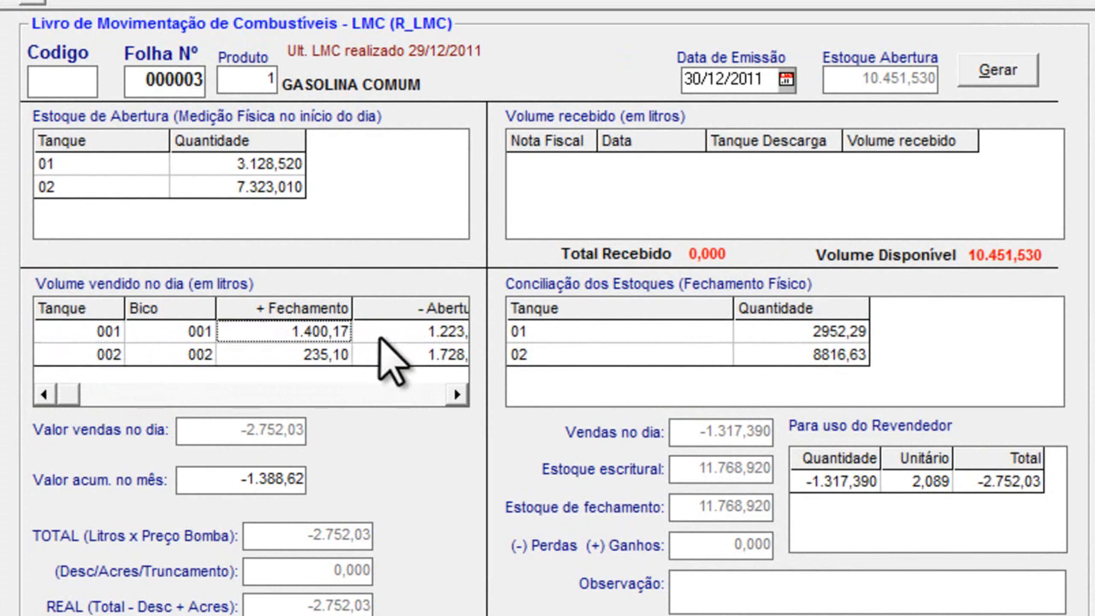
left_click(408, 334)
left_click(456, 394)
left_click(457, 393)
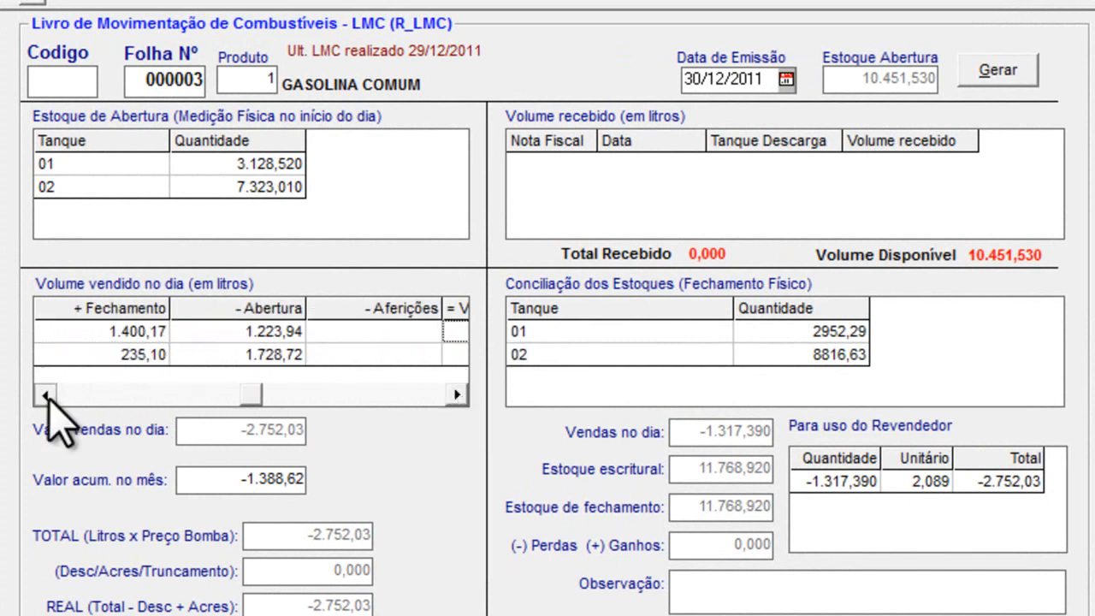
- Set the closing reading of nozzle 002 to 1810,20 and check its sales volume
left_click(44, 393)
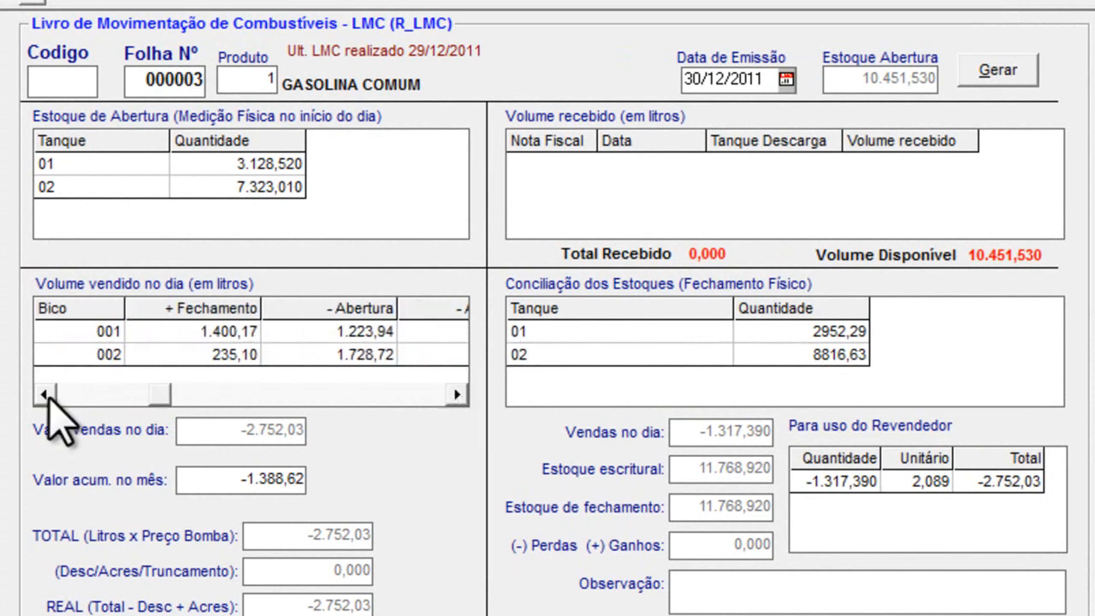
left_click(224, 355)
key("BackSpace")
key("BackSpace")
key("BackSpace")
key("BackSpace")
key("BackSpace")
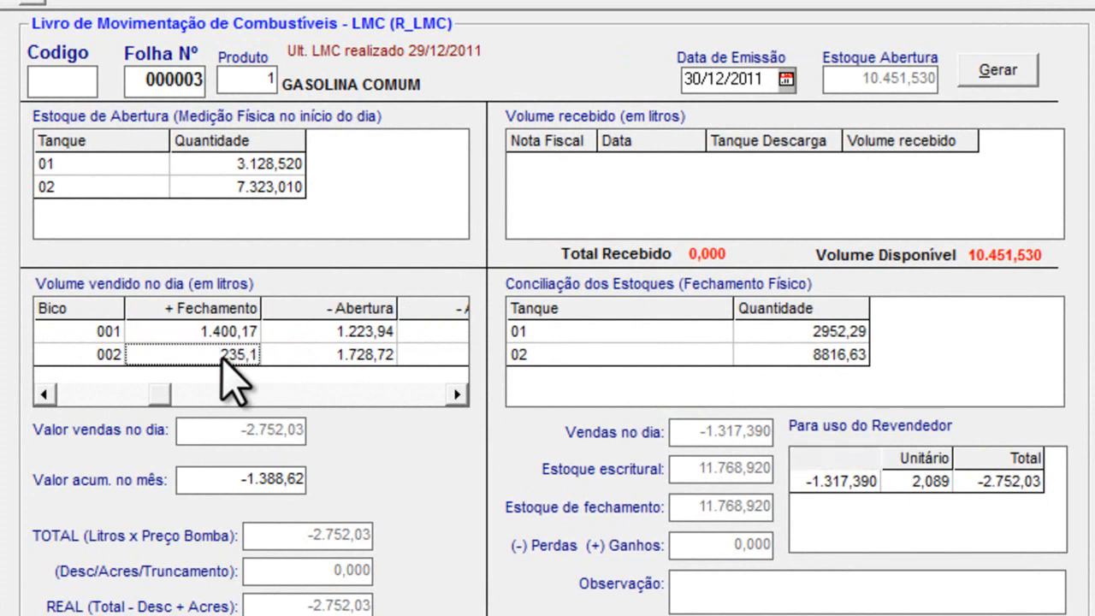
key("BackSpace")
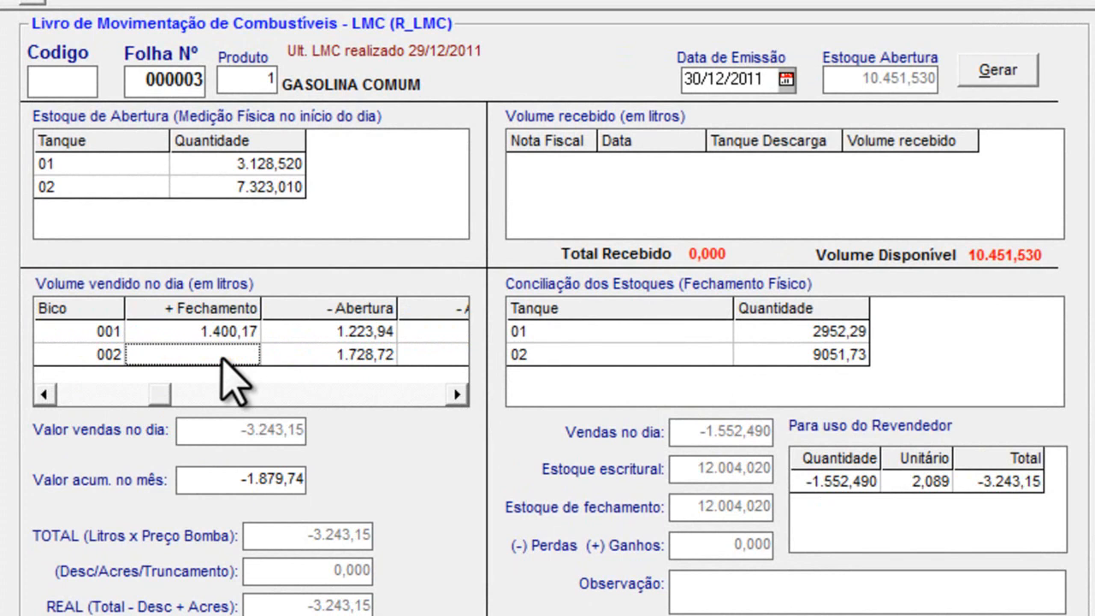
type("1810,20")
left_click(334, 354)
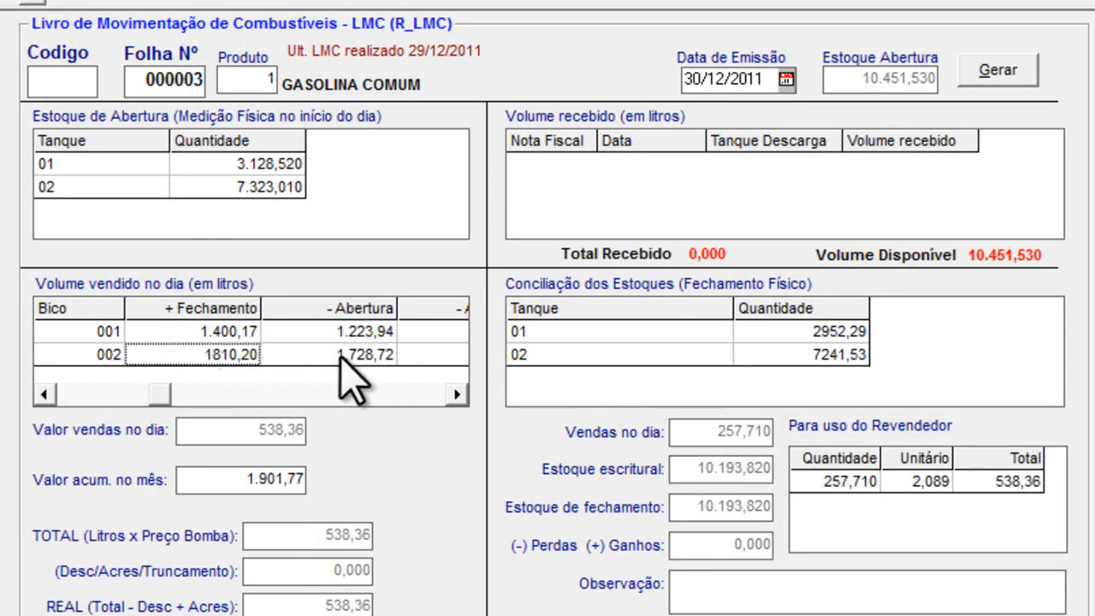
left_click(455, 395)
left_click(455, 396)
left_click(455, 395)
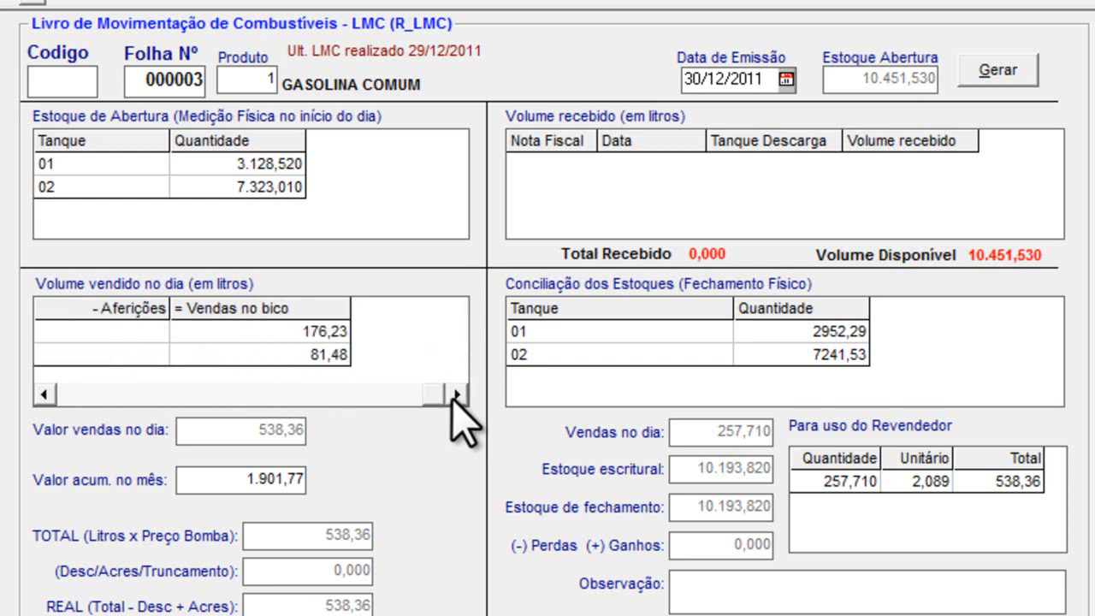
left_click(310, 356)
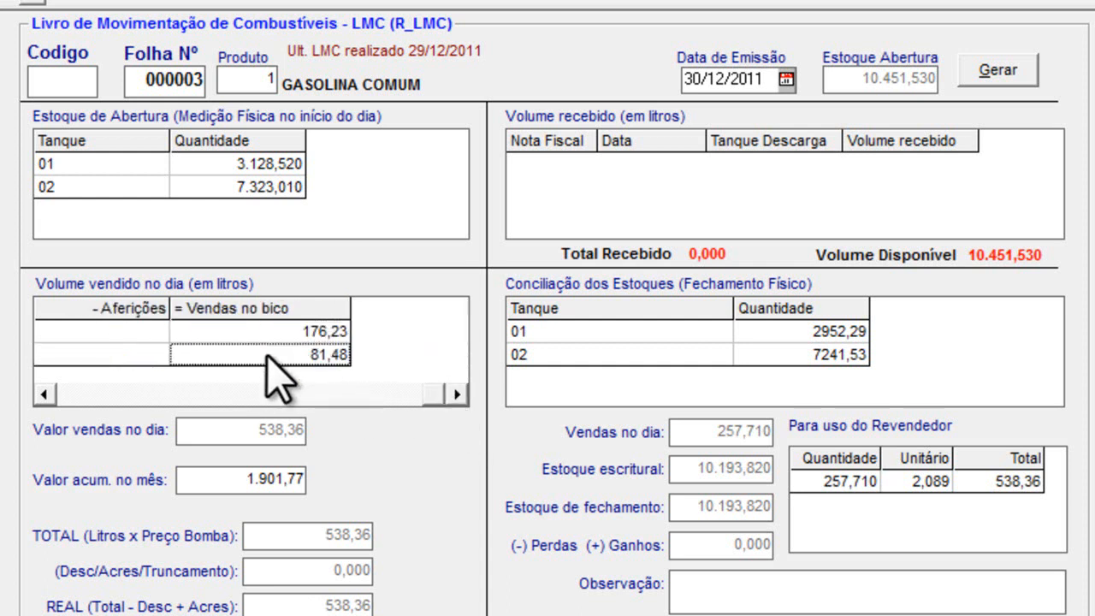
- Set the physical closing stock to 2955,9 for tank 01 and 7242,8 for tank 02, then save and close the LMC
left_click(762, 354)
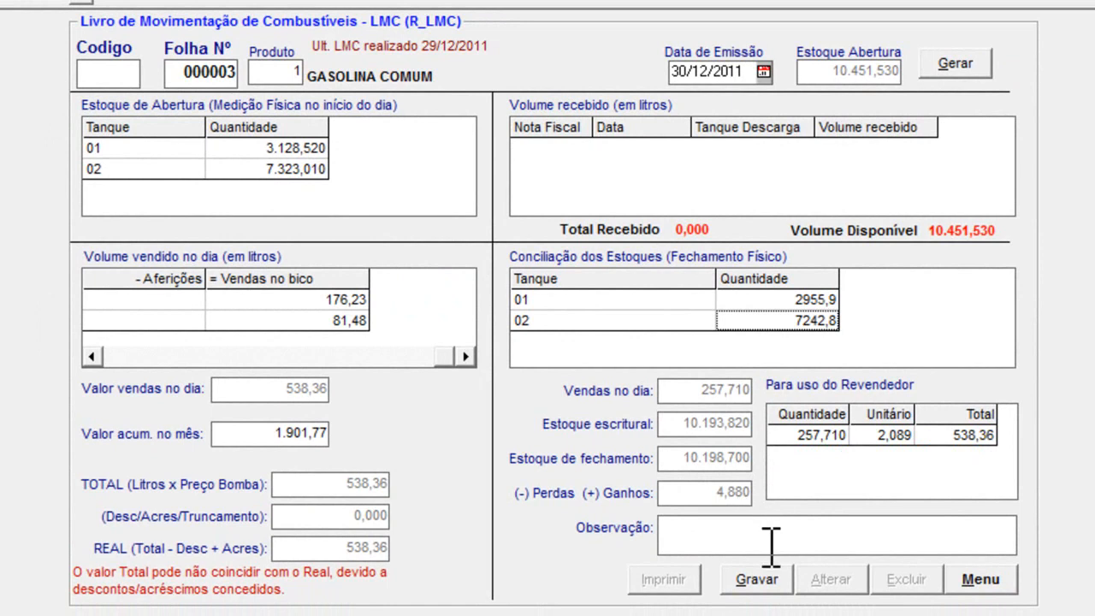
left_click(758, 581)
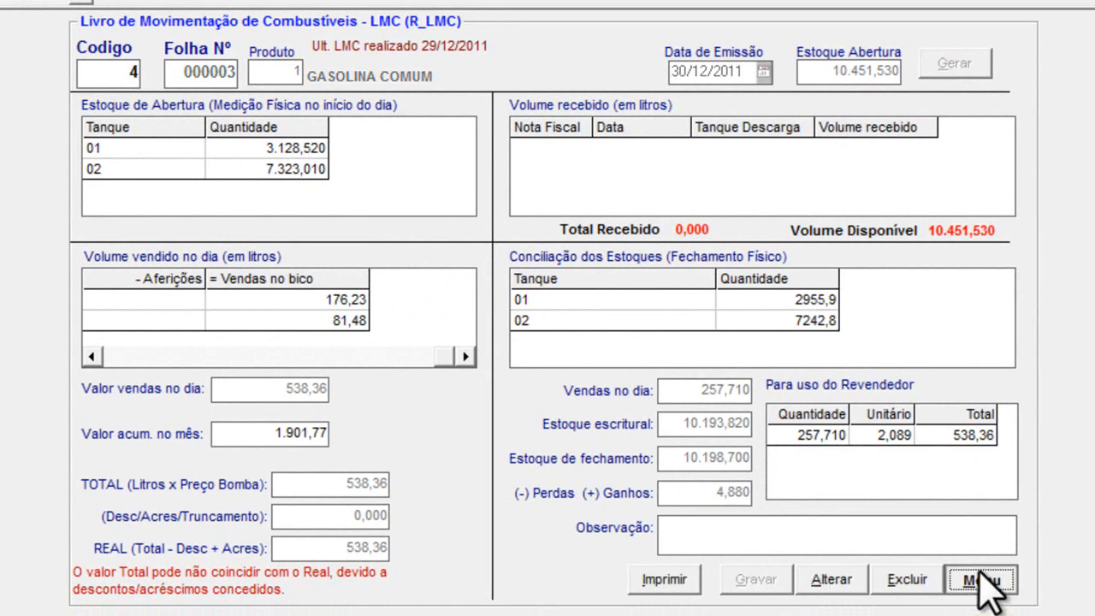
left_click(981, 582)
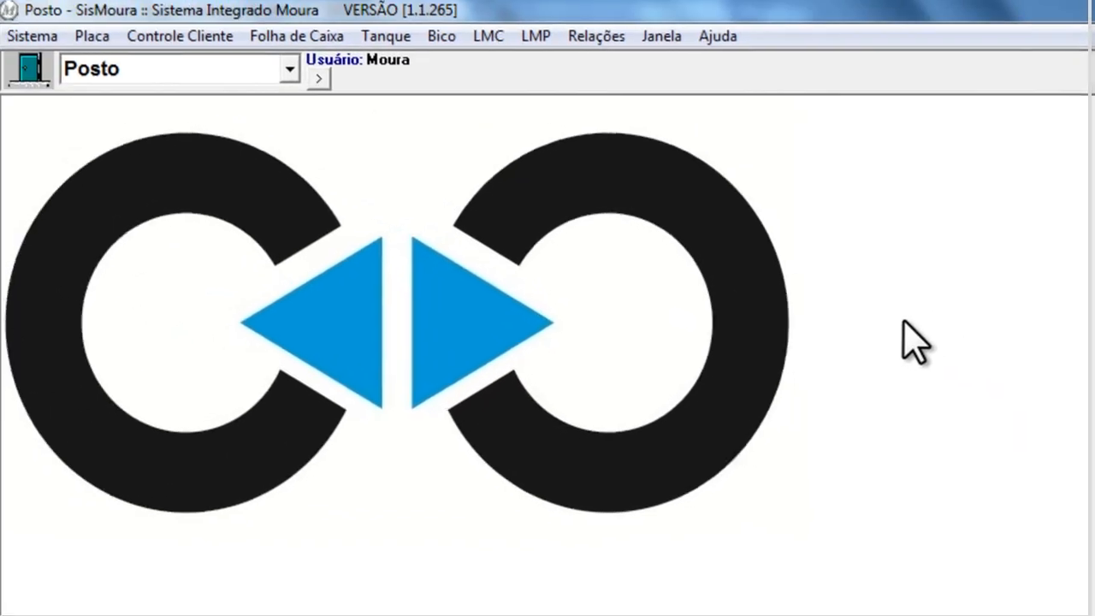